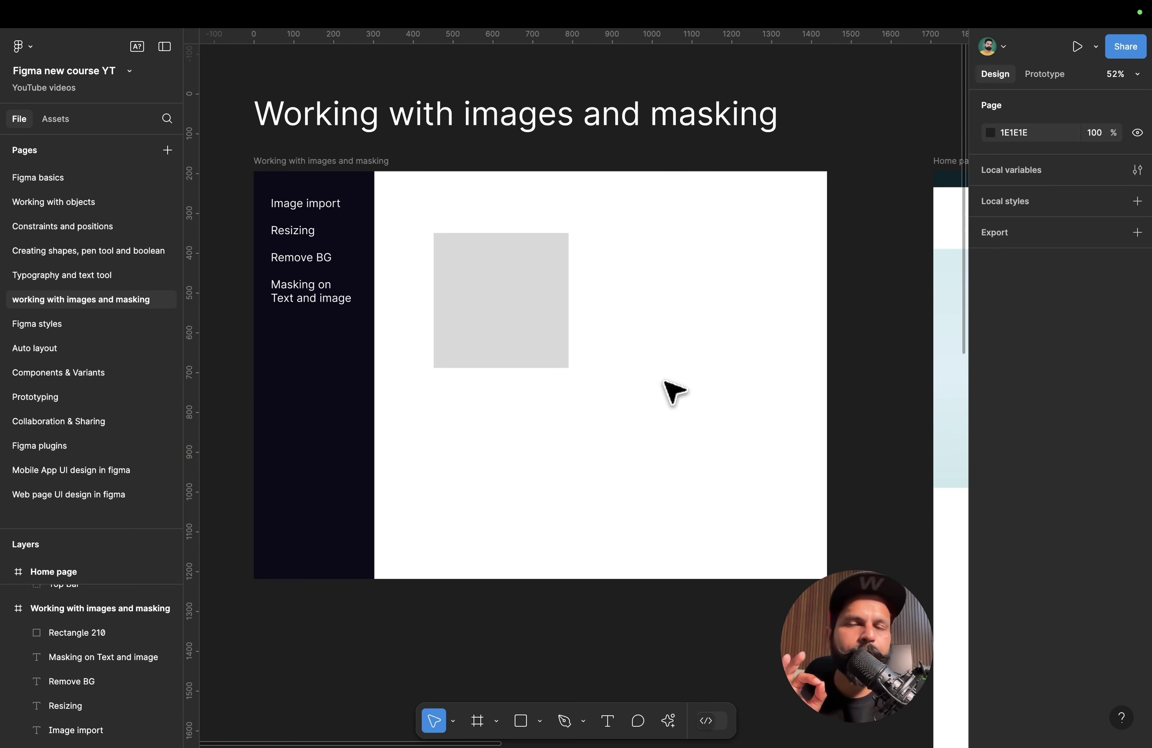
- Examine the images in the finished VASTRA home page and the topic list in the images and masking lesson frame
scroll(674, 393, "right", 15)
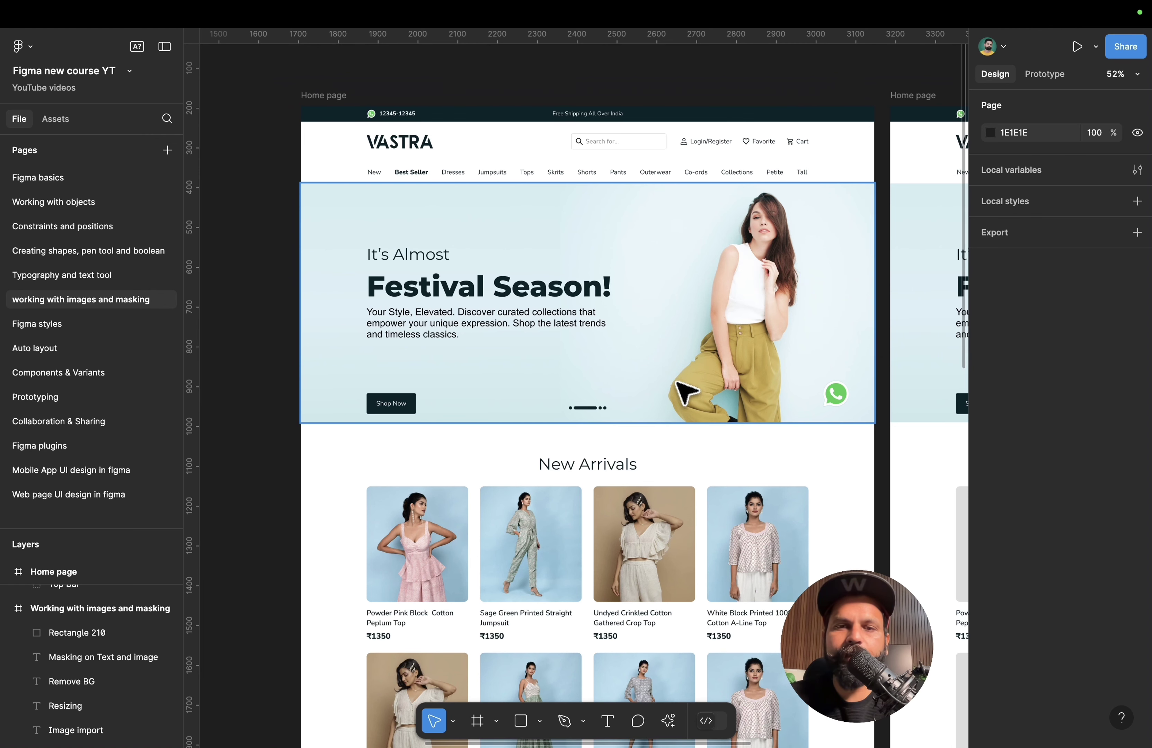
scroll(723, 378, "down", 5)
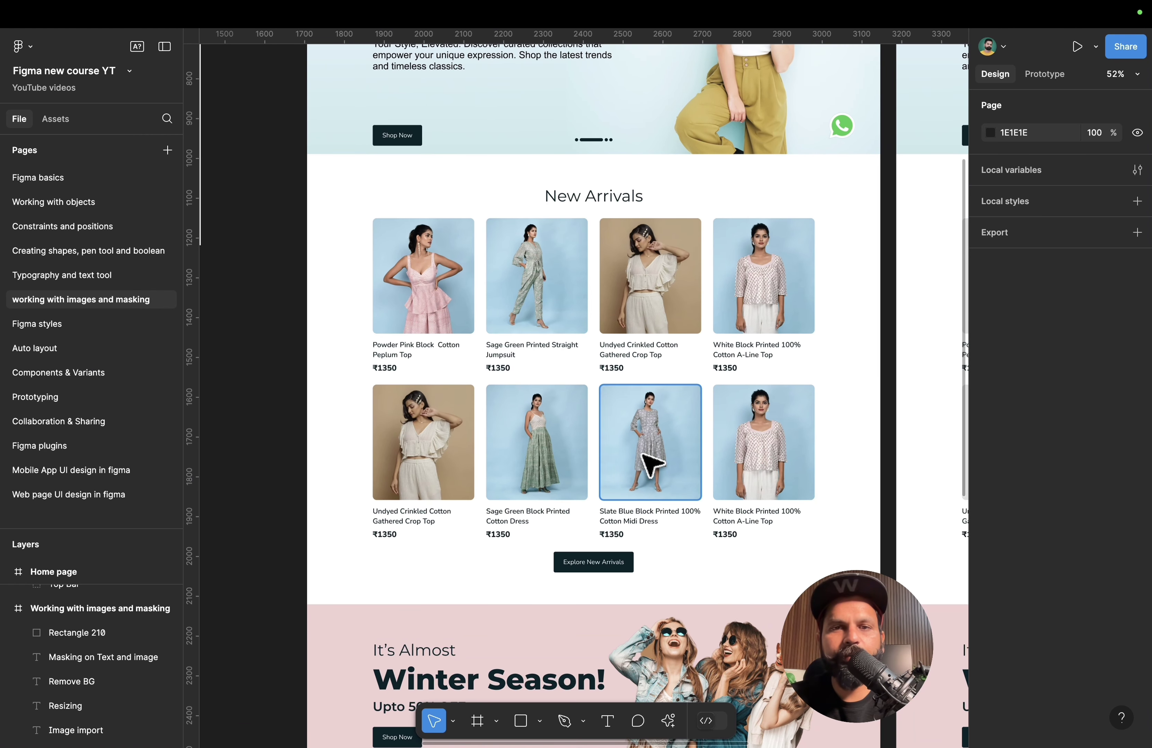
scroll(650, 393, "down", 4)
scroll(650, 466, "up", 2)
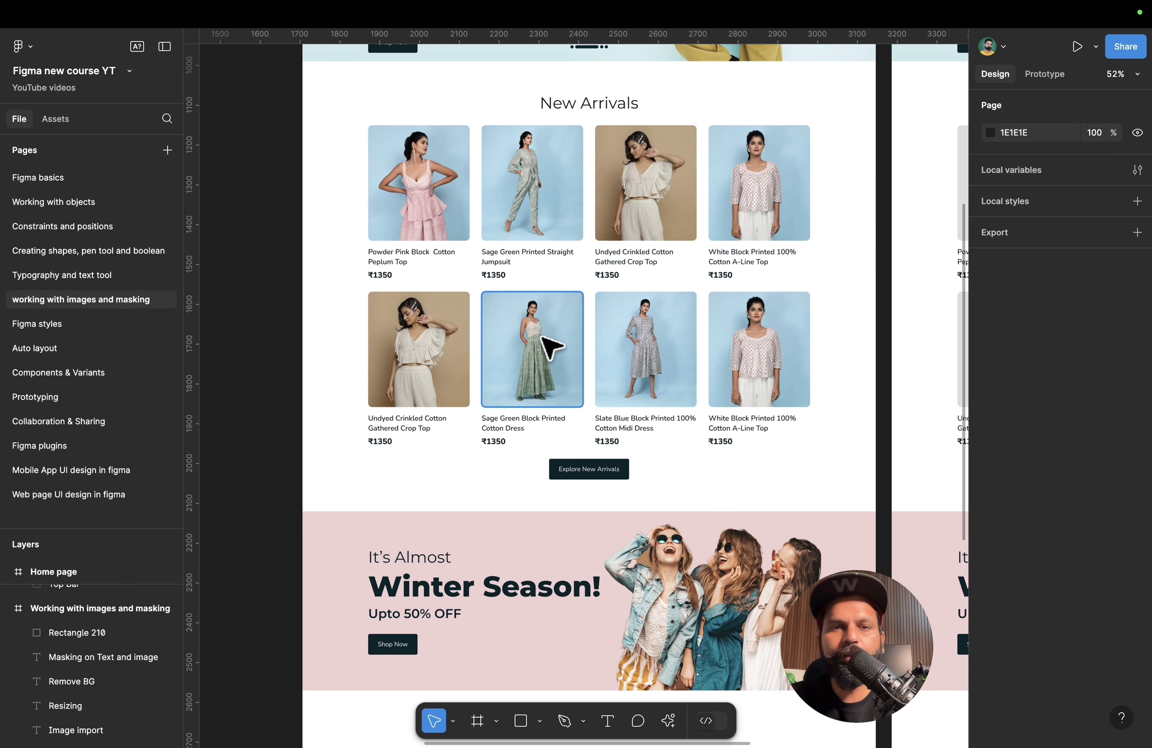
scroll(539, 408, "down", 6)
scroll(561, 523, "down", 3)
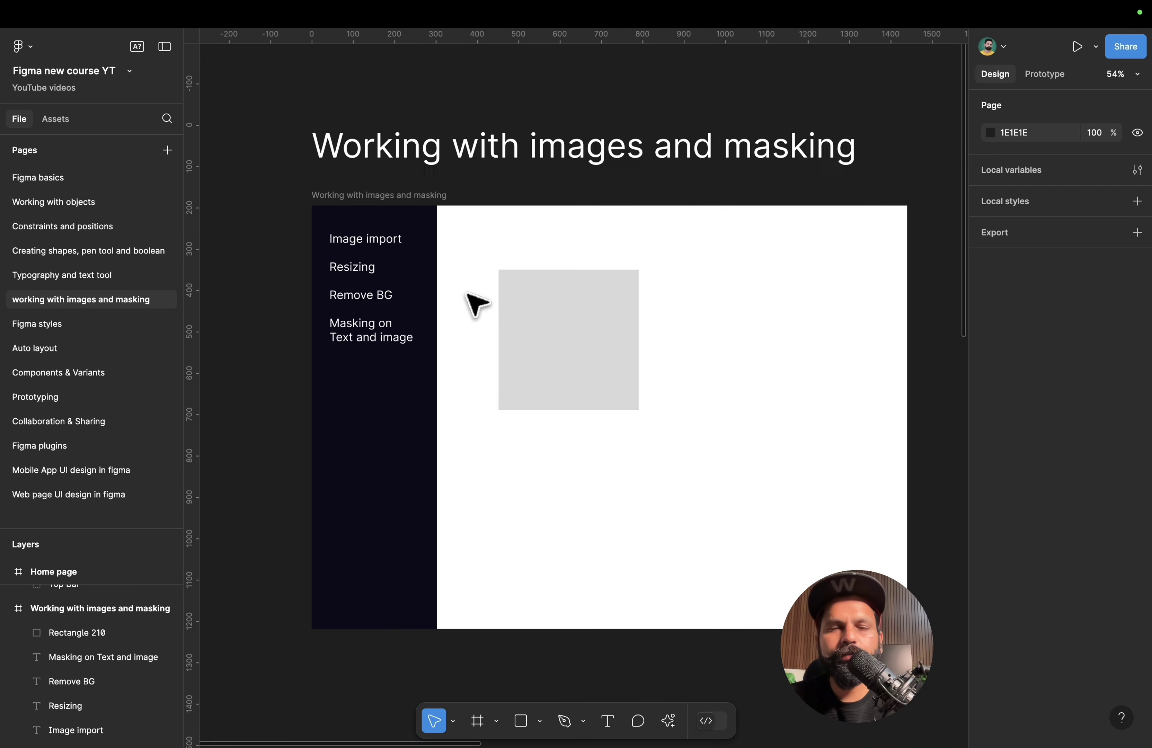
scroll(474, 302, "up", 1)
left_click(512, 326)
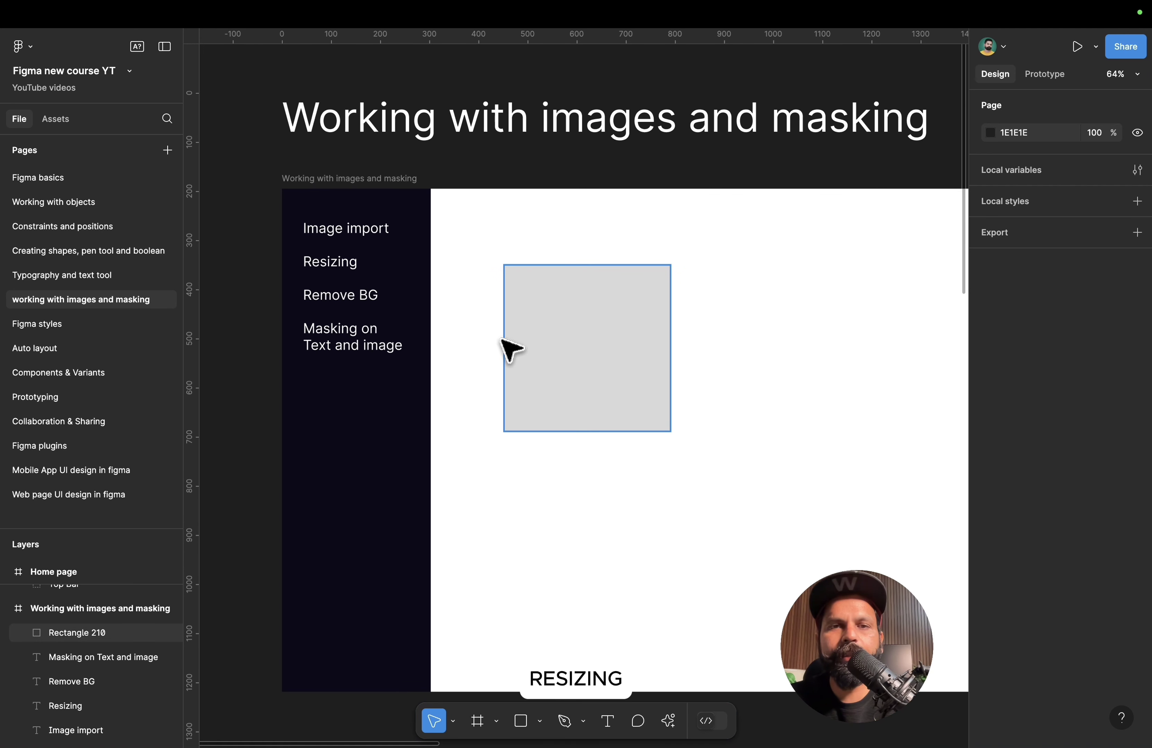
left_click(481, 436)
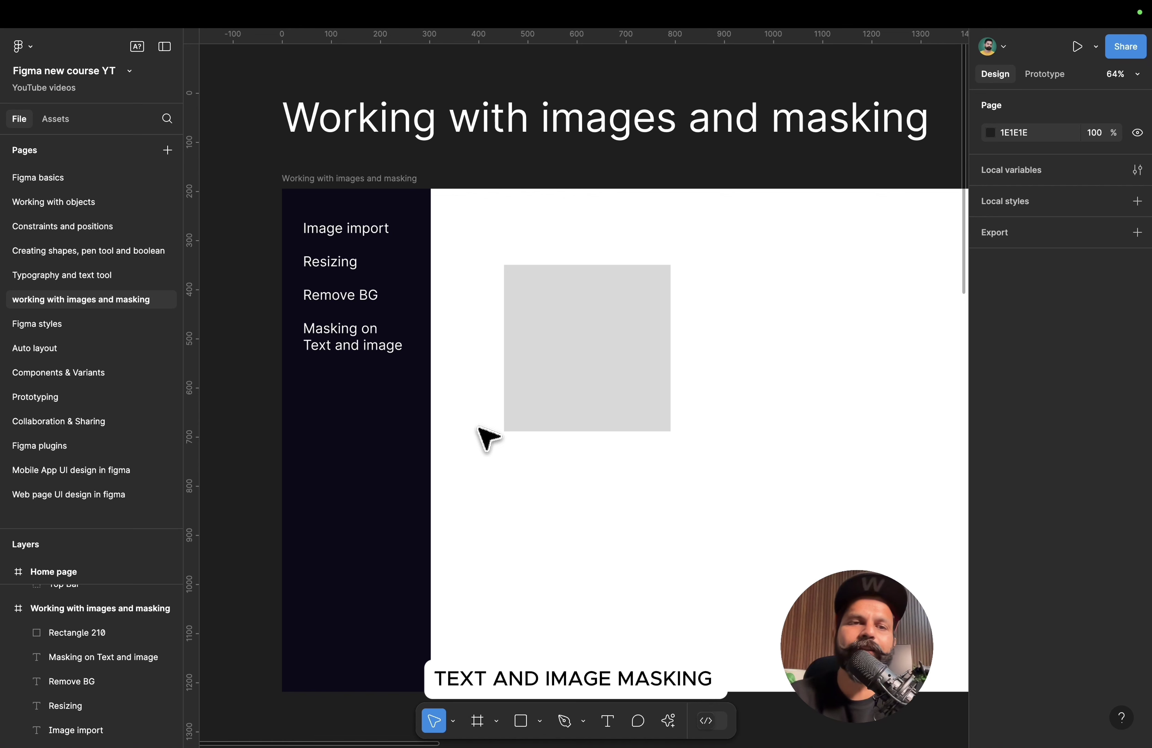
scroll(478, 428, "down", 2)
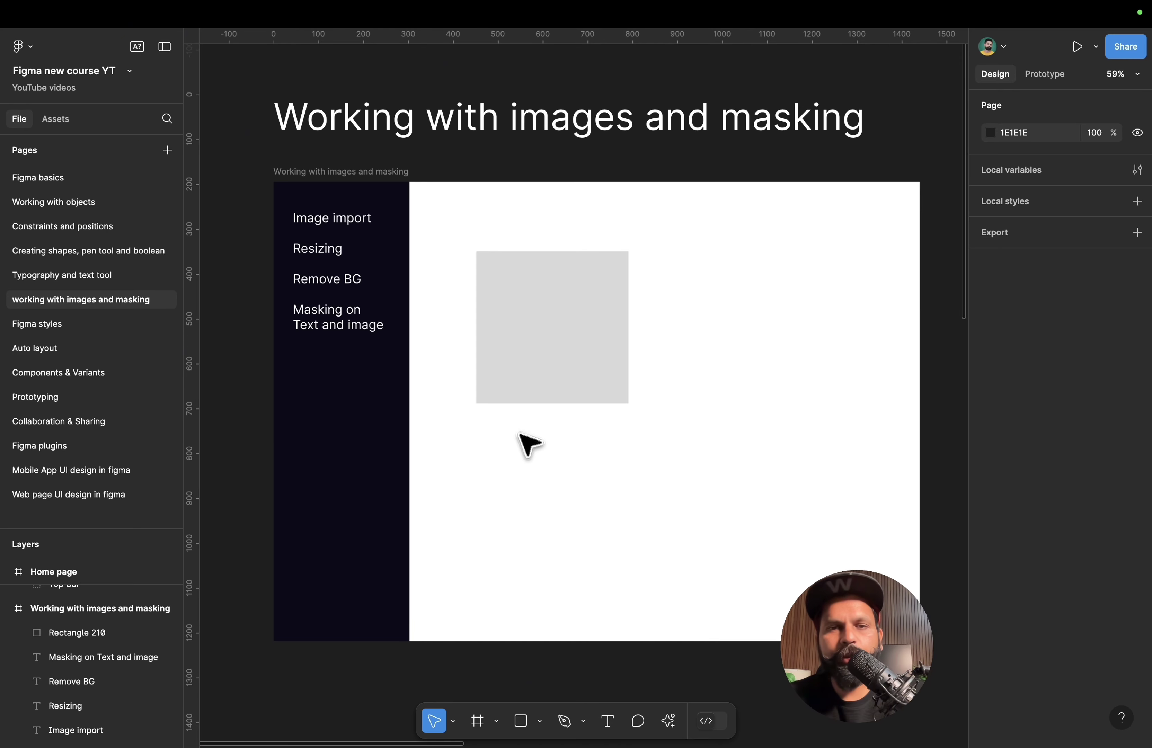
- Compare the finished New Arrivals grid with the second home page's grid of empty image placeholders
scroll(529, 444, "right", 15)
scroll(529, 444, "down", 7)
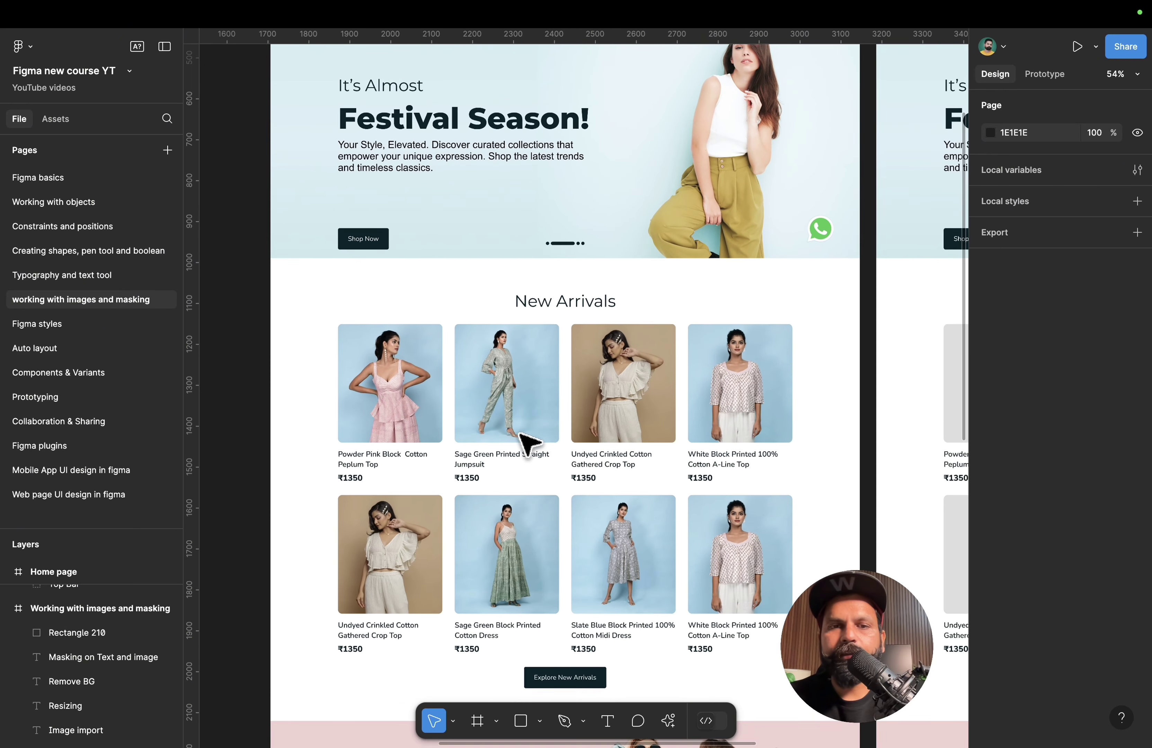
scroll(529, 444, "right", 10)
scroll(529, 444, "up", 5)
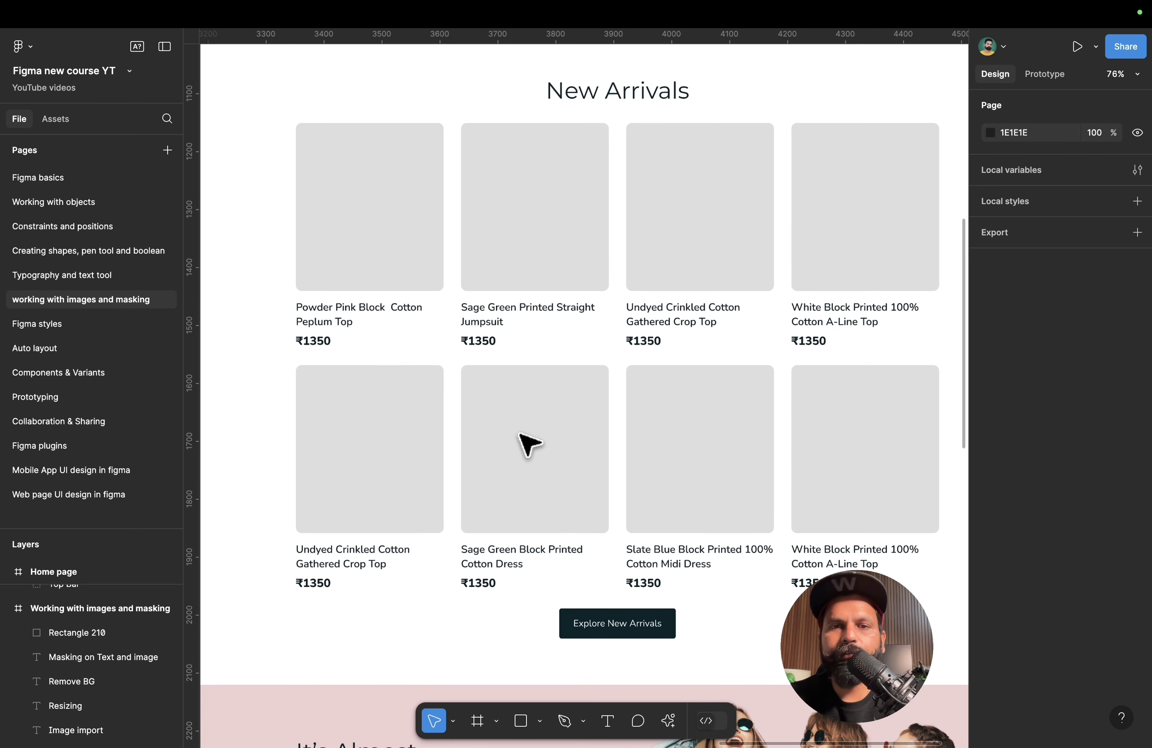
scroll(529, 445, "right", 2)
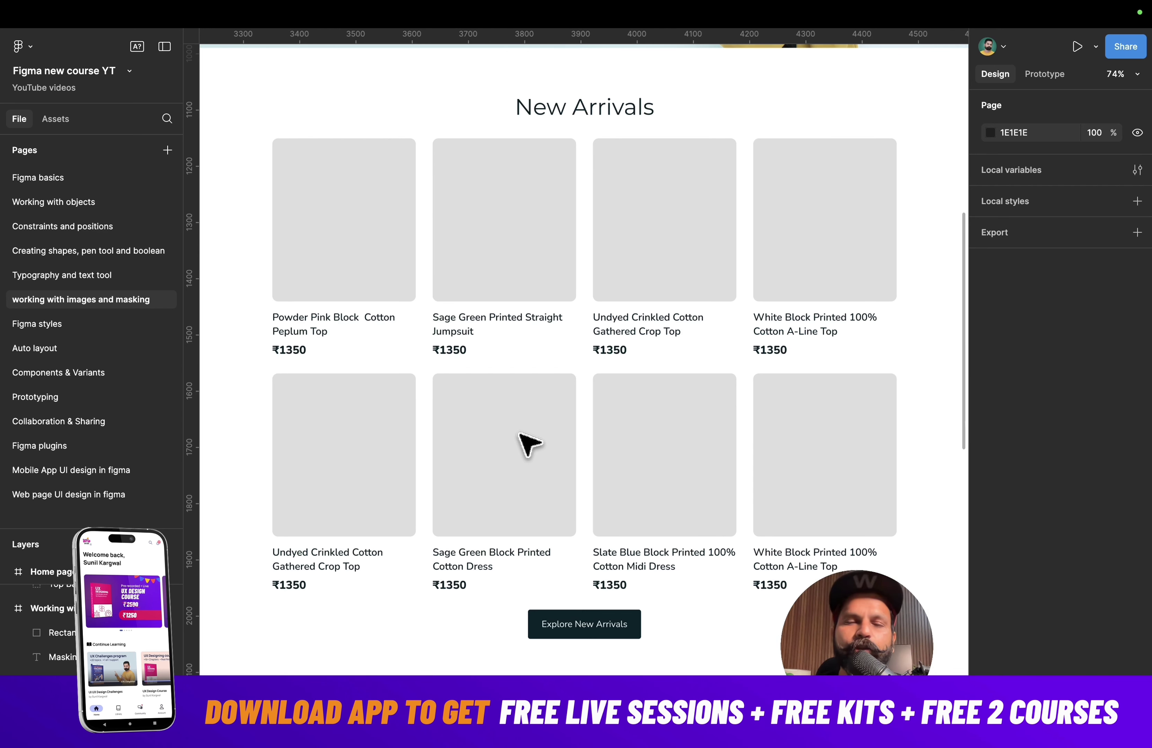
left_click_drag(249, 201, 874, 505)
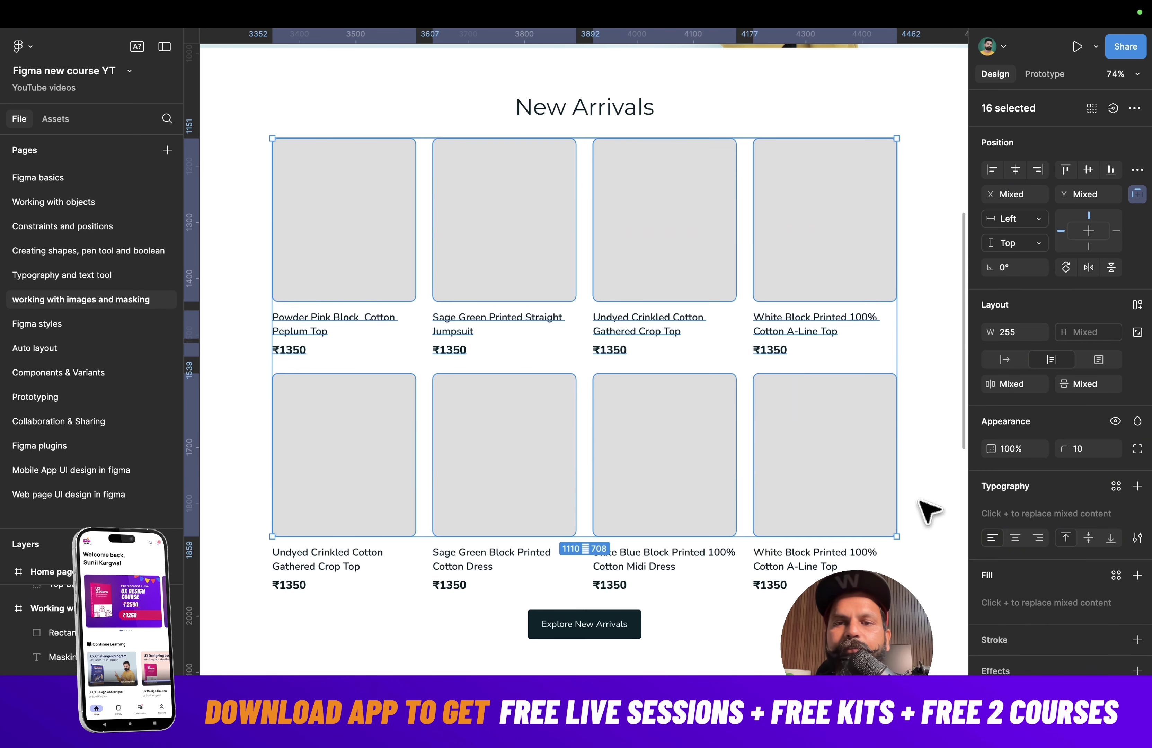
left_click(927, 510)
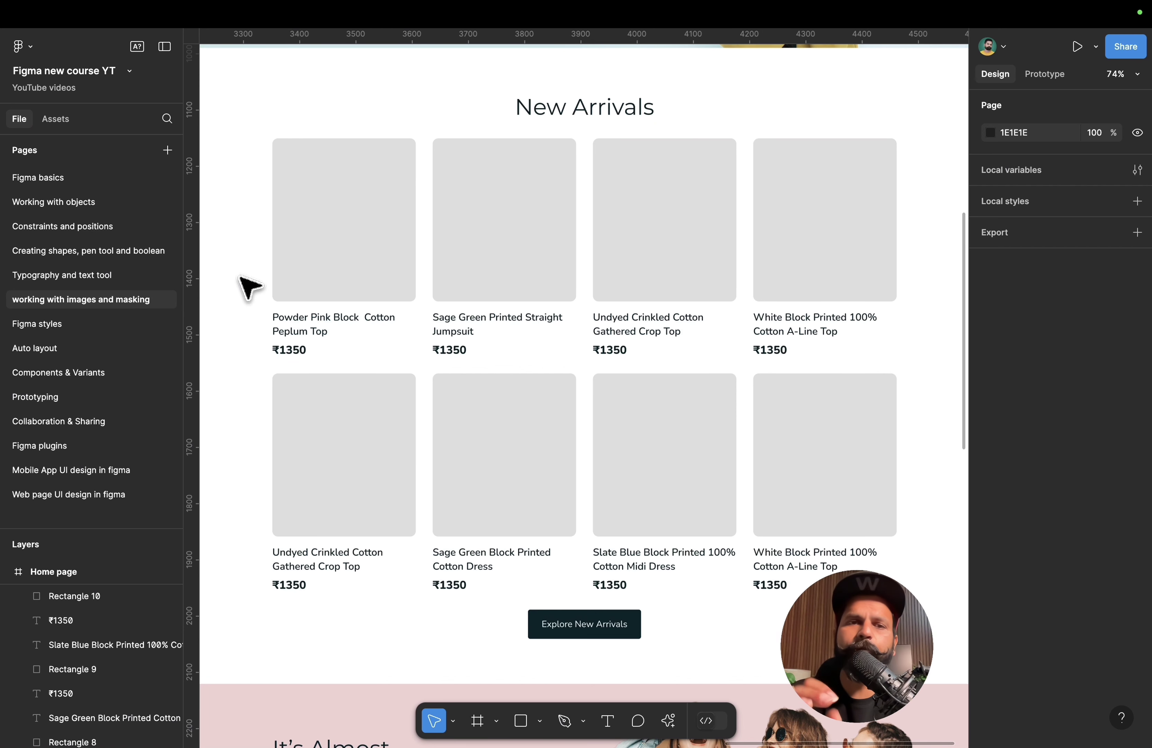
- Try switching the Powder Pink Block Cotton Peplum Top placeholder to an image fill
left_click(314, 234)
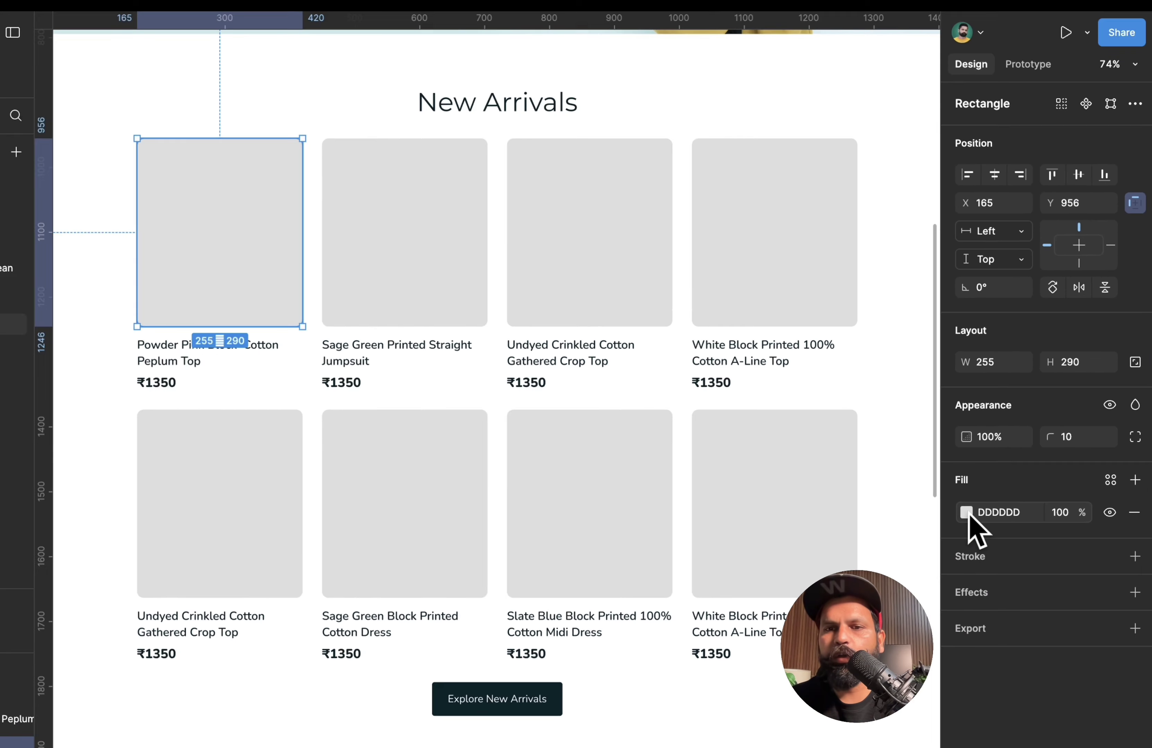
left_click(832, 510)
left_click(844, 349)
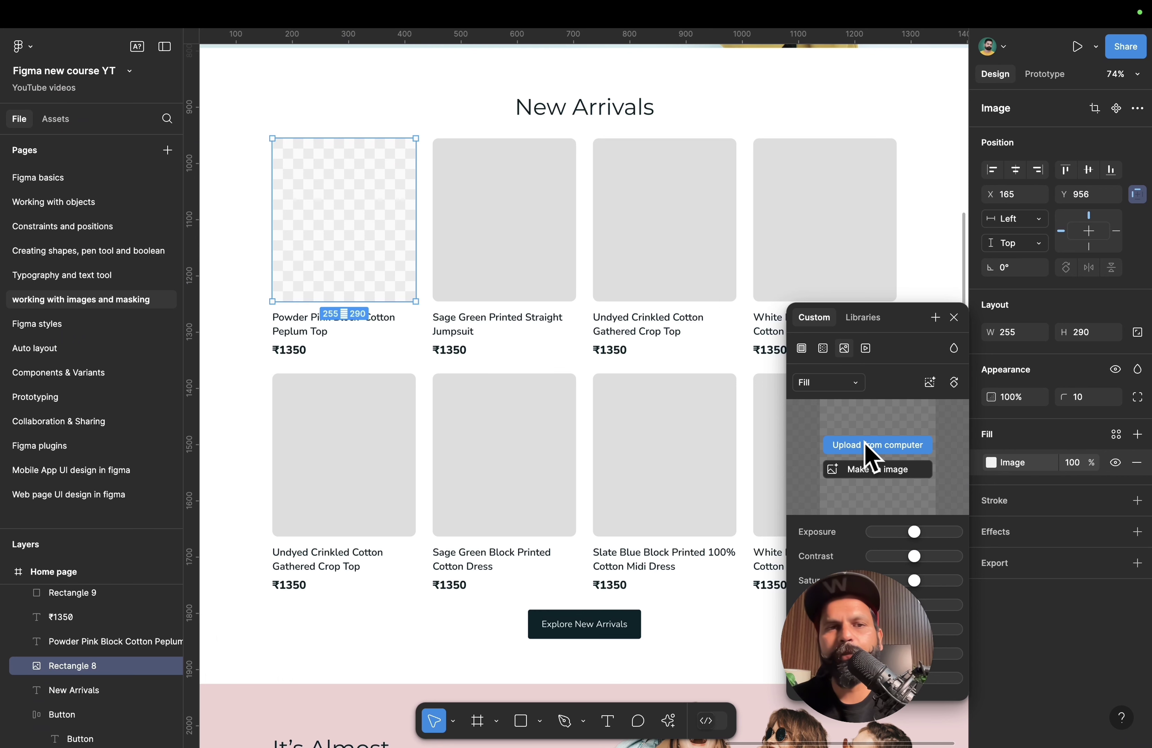
left_click(954, 319)
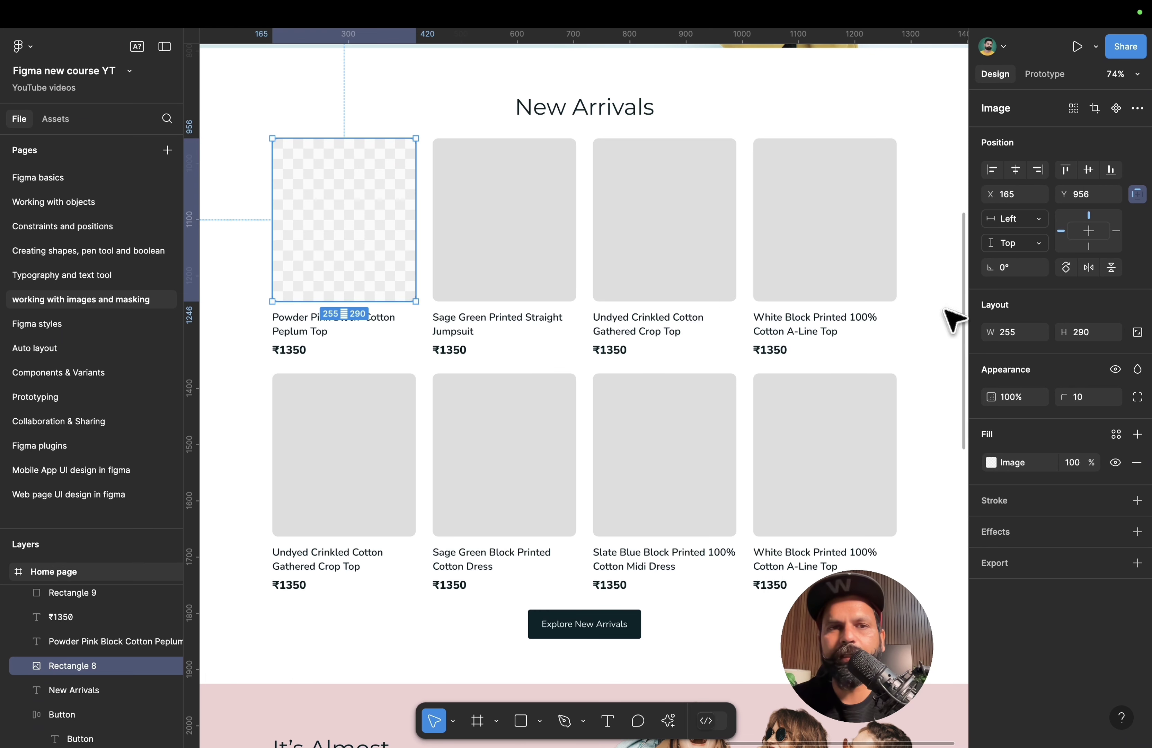
left_click(951, 321)
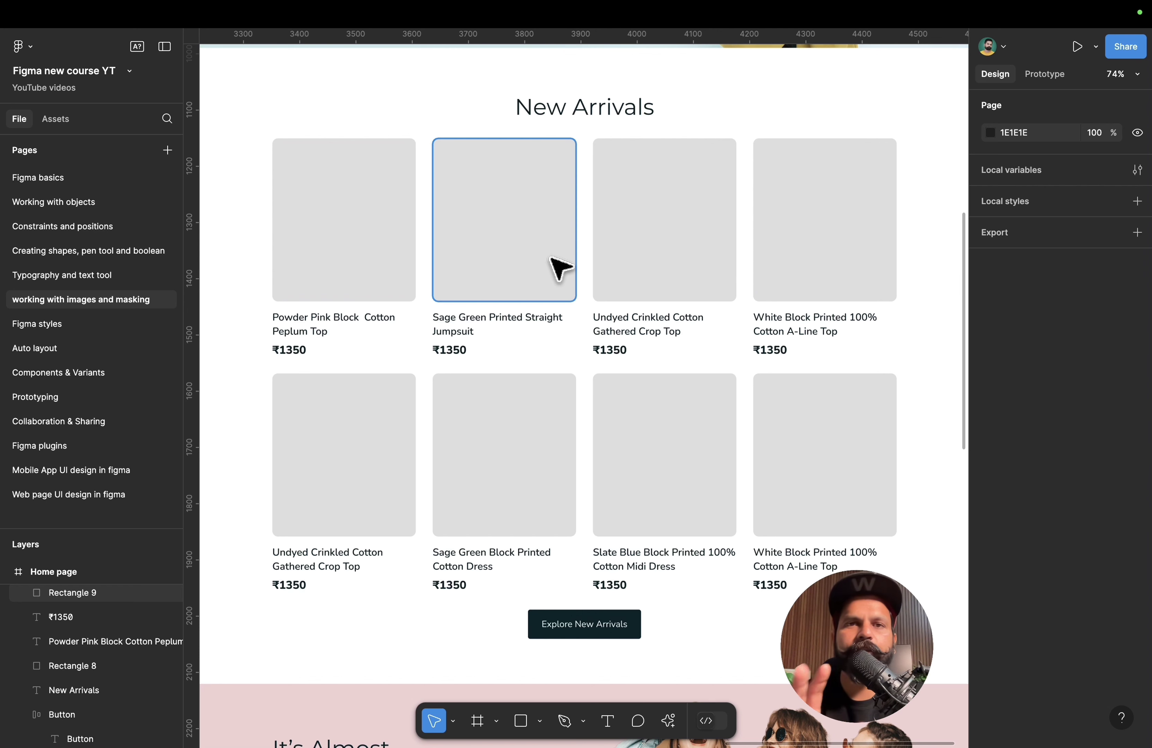
left_click(326, 247)
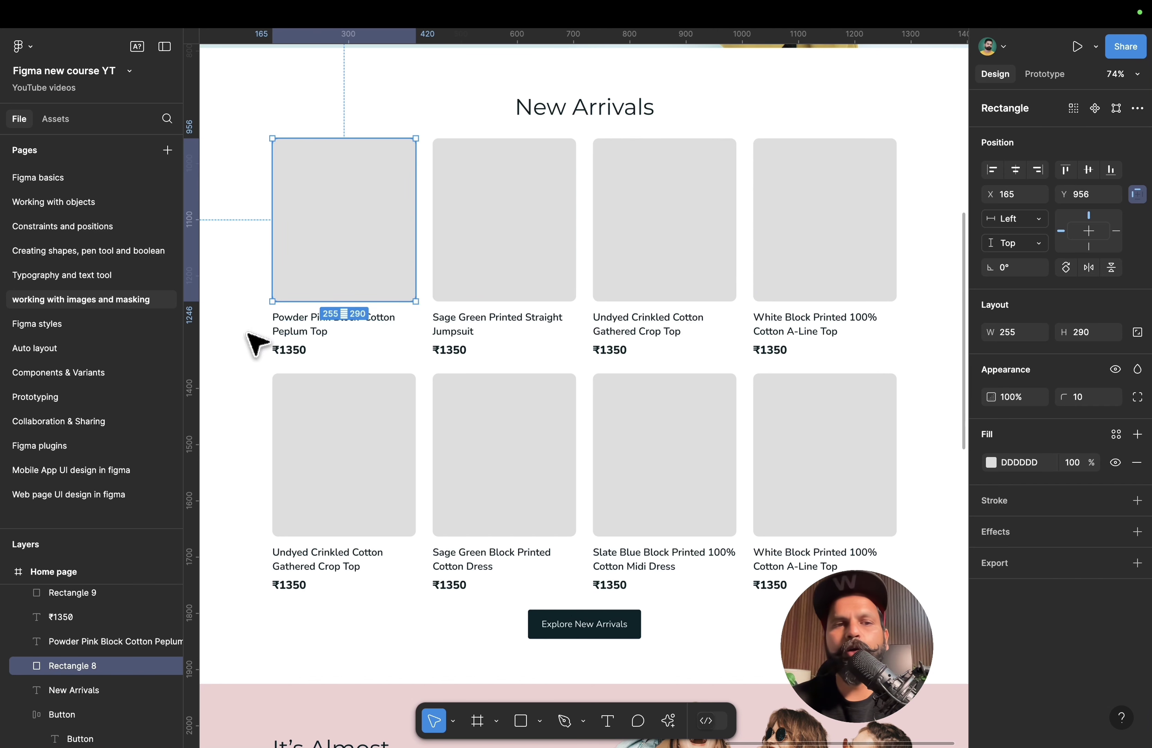
left_click(255, 343)
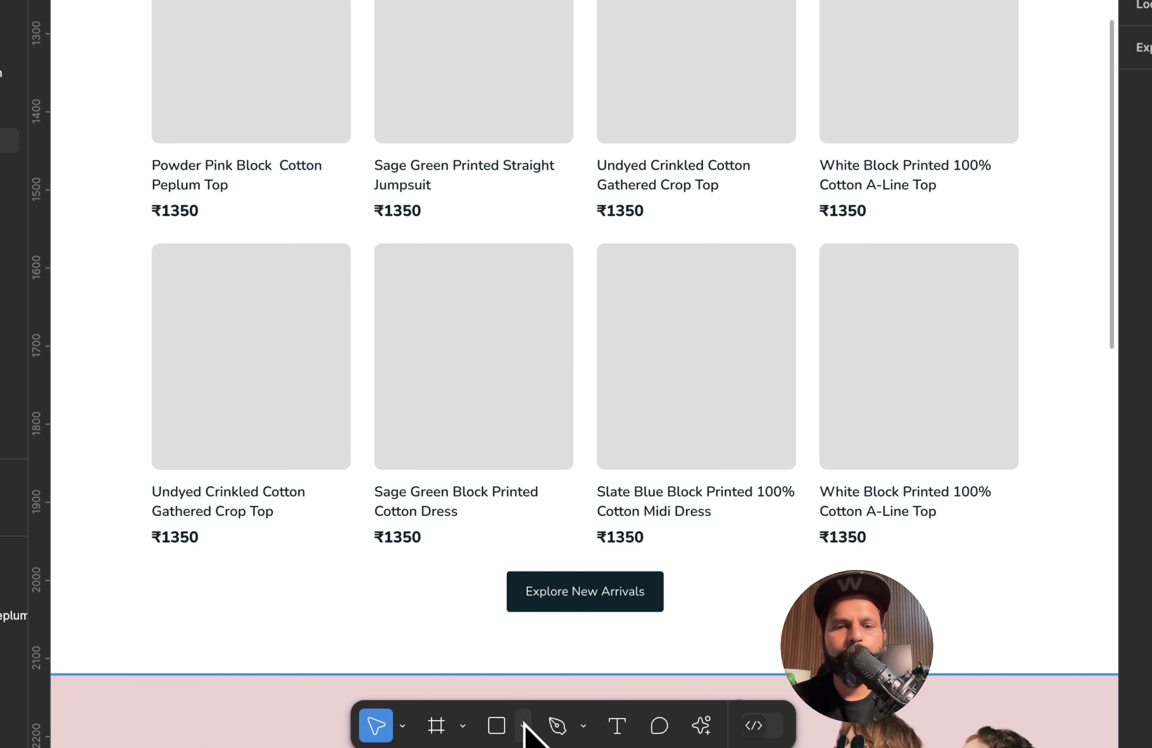
- Load all eight JPG files from the "images tutorial" folder for placement with the Image/video tool
left_click(540, 721)
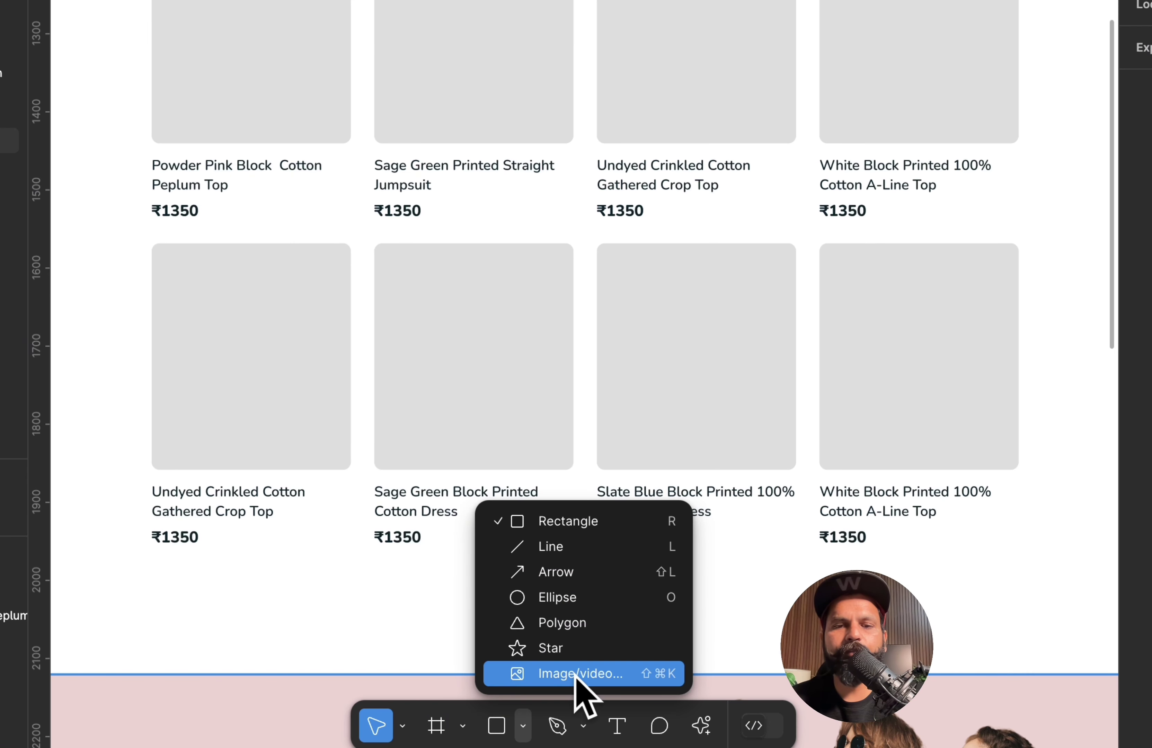
left_click(559, 674)
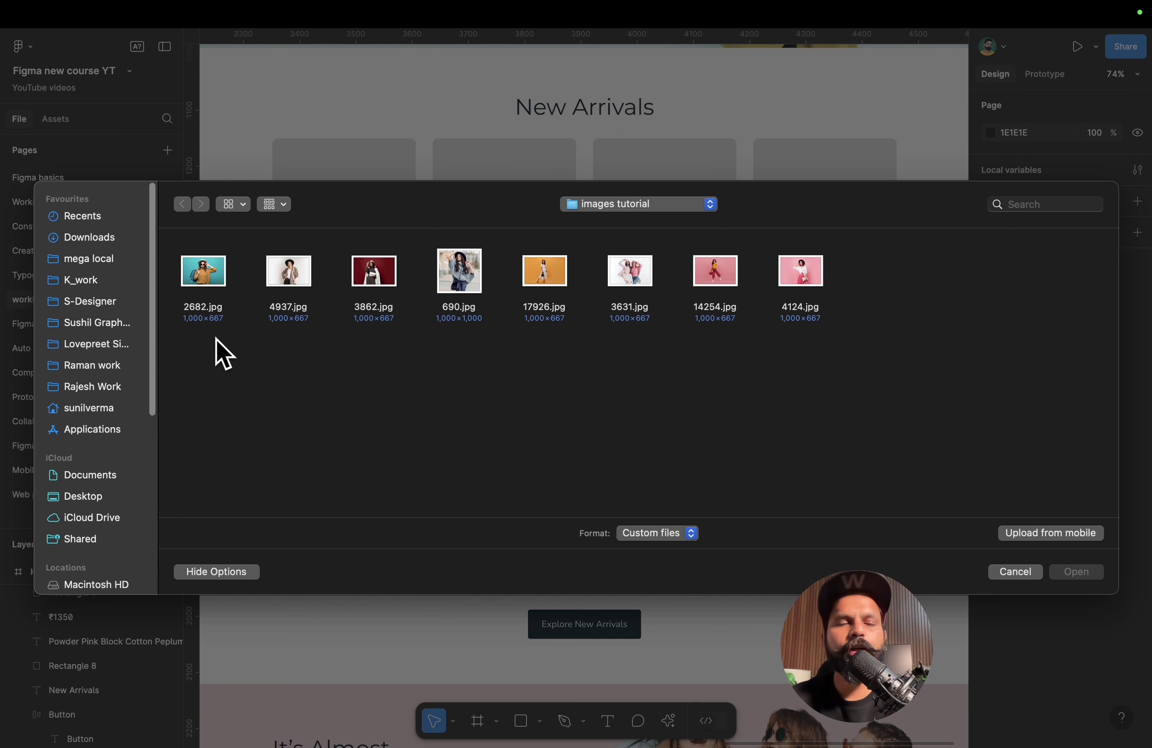
left_click_drag(187, 341, 835, 268)
left_click(1078, 573)
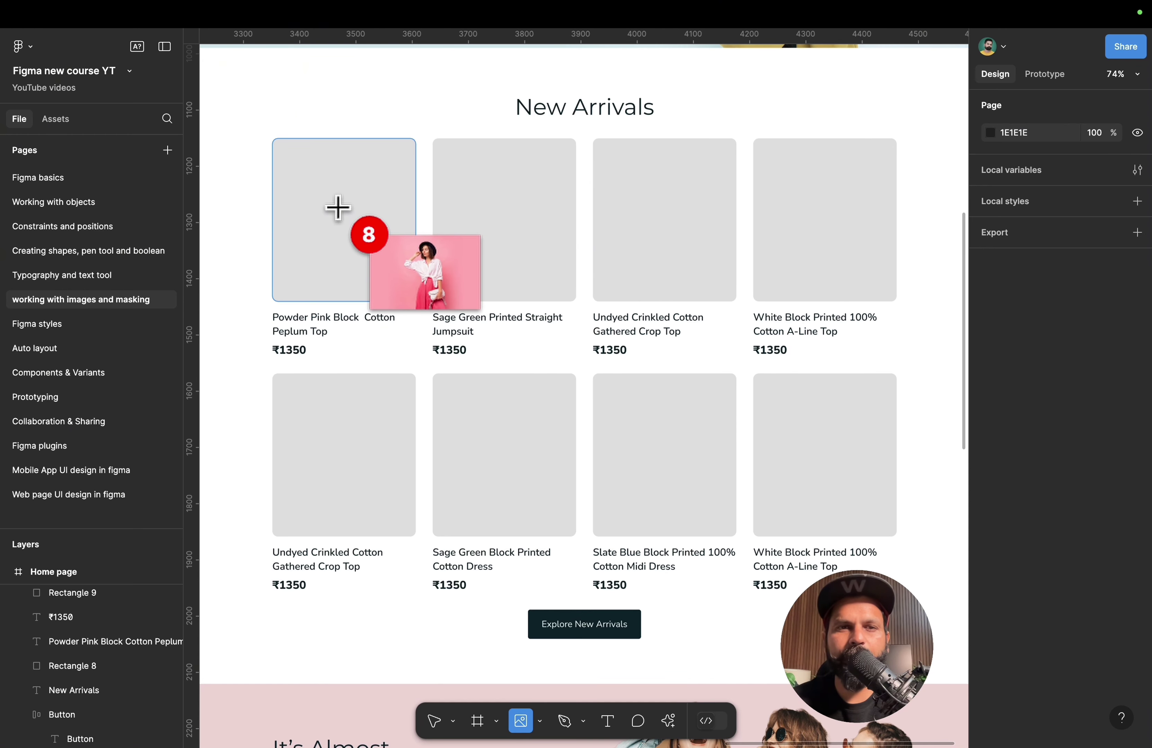
left_click(521, 722)
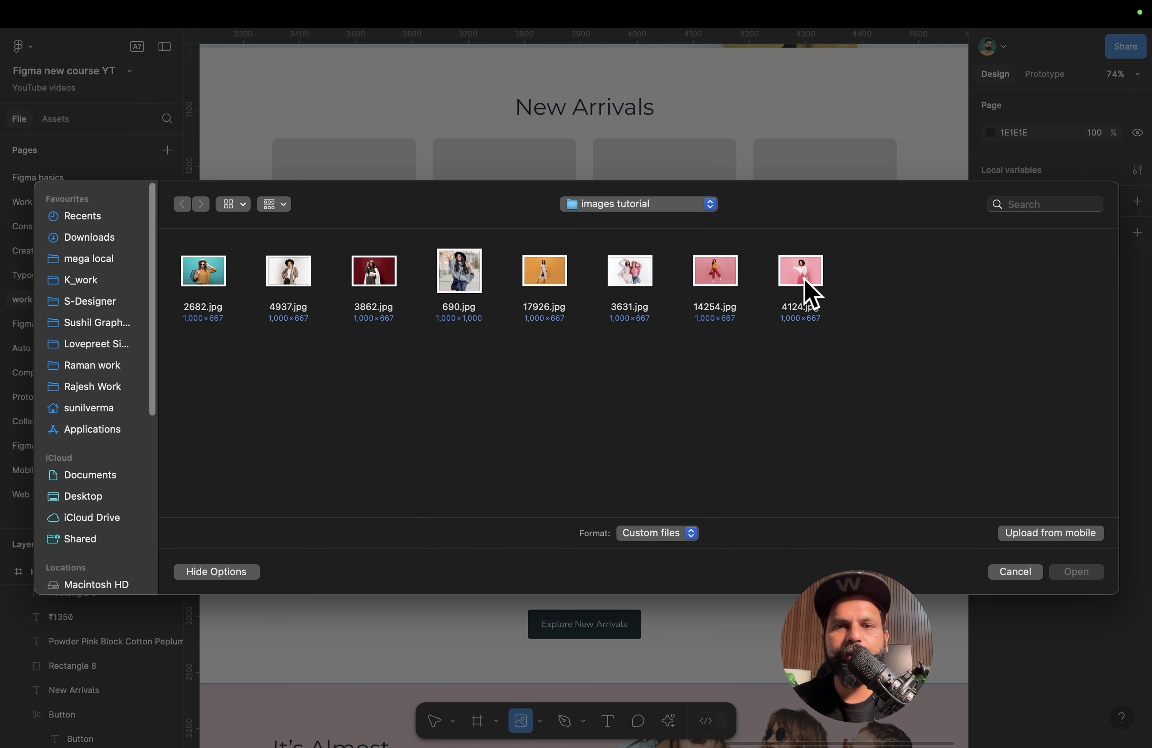
key("super+a")
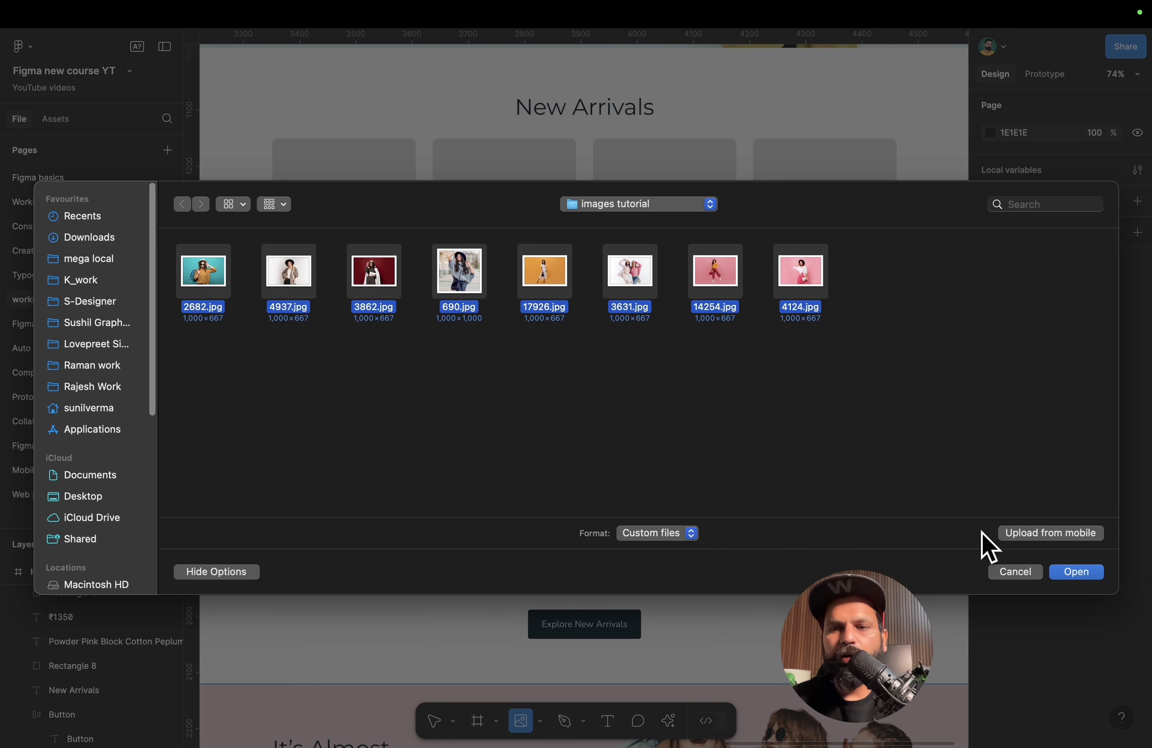
left_click(1094, 574)
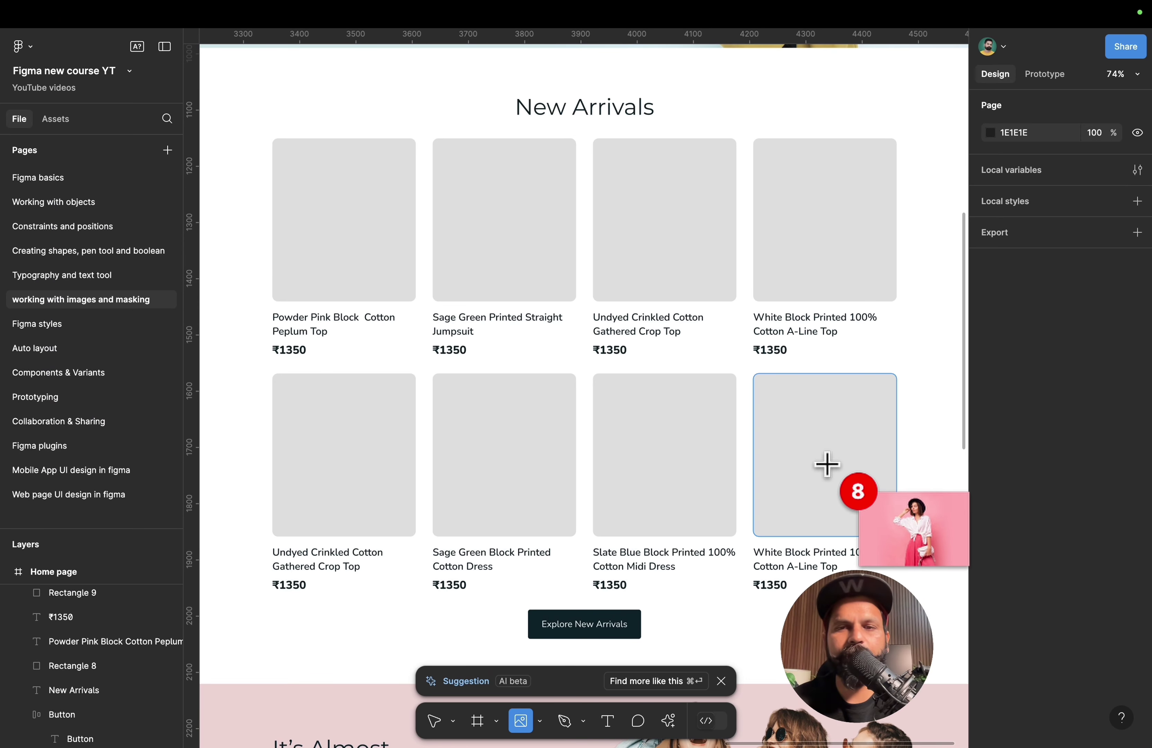
- Place the eight loaded images into the New Arrivals placeholders, from the lower row's last card back to the upper row's first
left_click(816, 384)
left_click(674, 439)
left_click(533, 438)
left_click(347, 447)
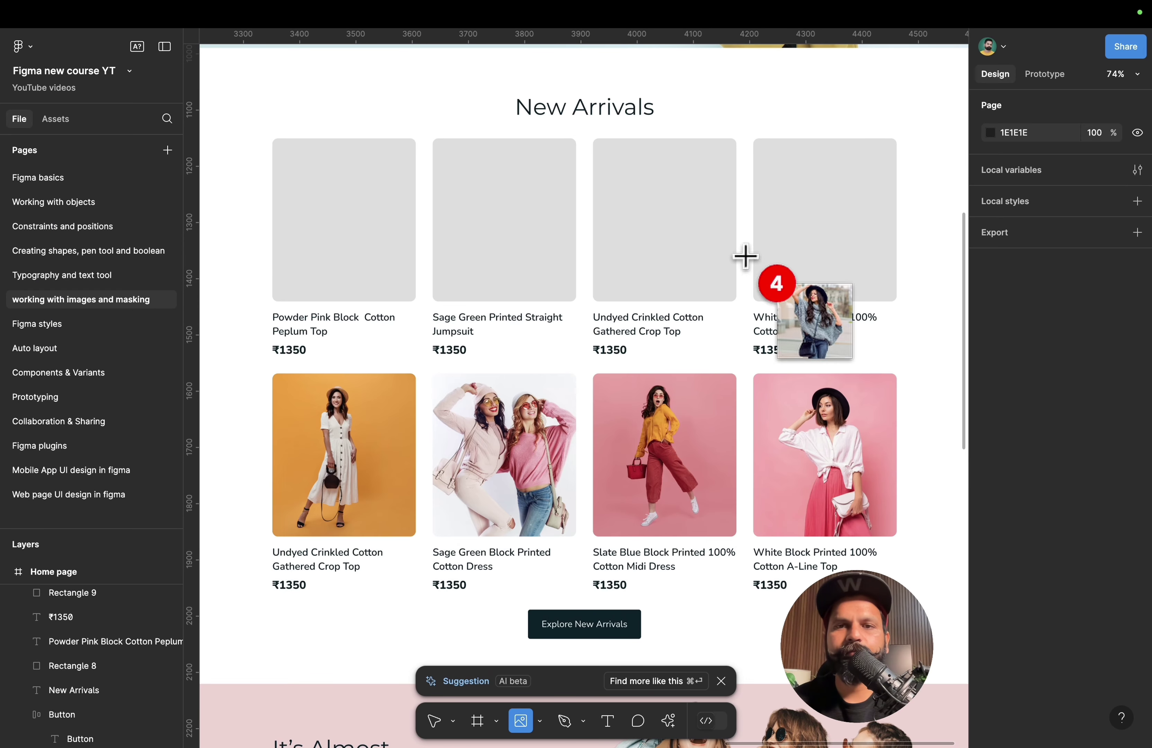
left_click(777, 245)
left_click(666, 254)
left_click(461, 247)
left_click(354, 231)
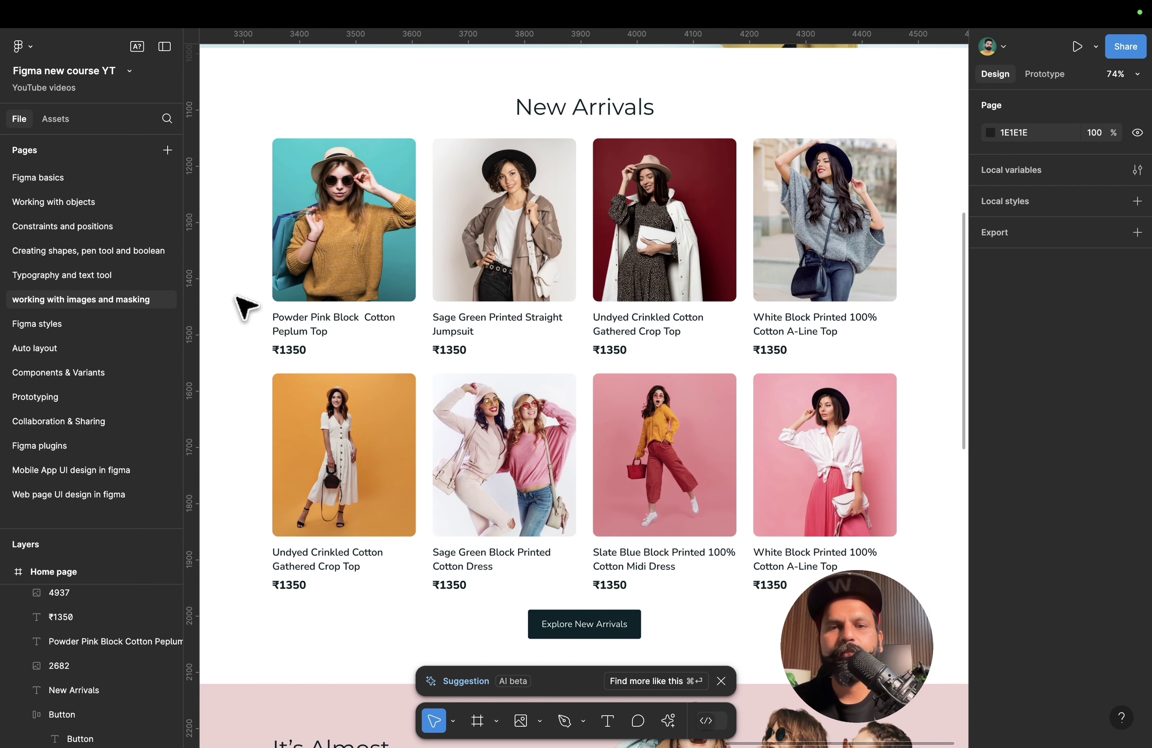
- View the image fill settings of the first picture in the New Arrivals grid
left_click(291, 262)
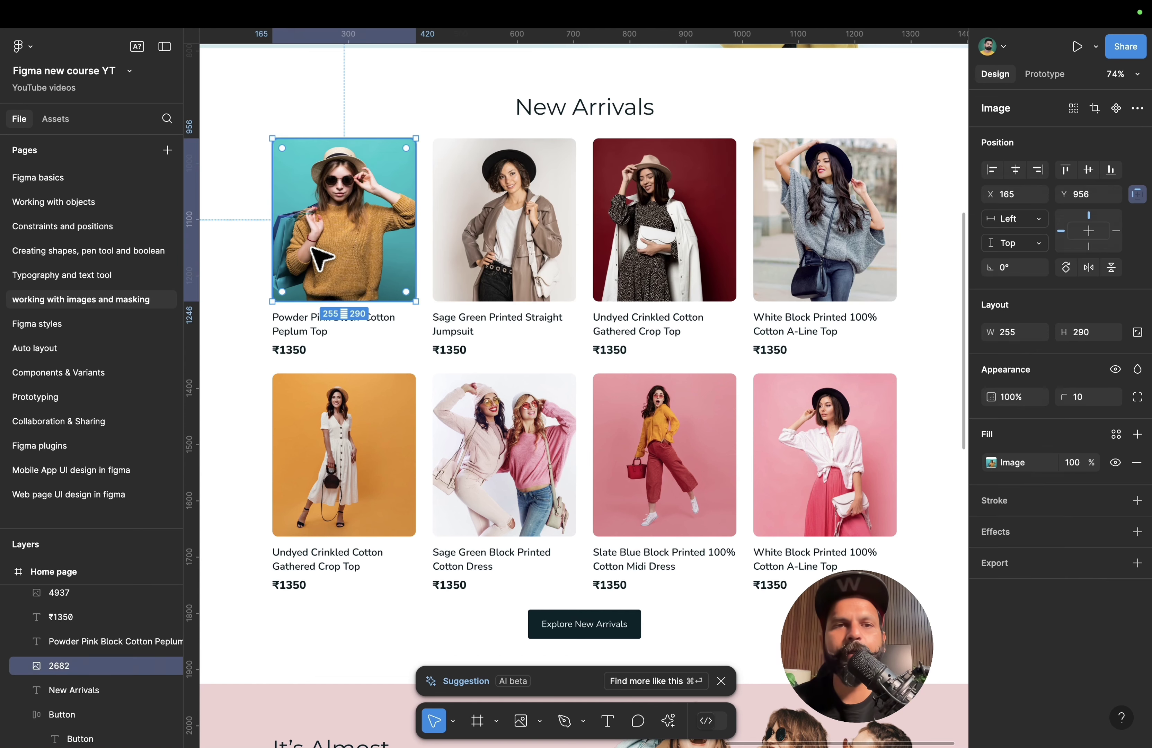
left_click(991, 463)
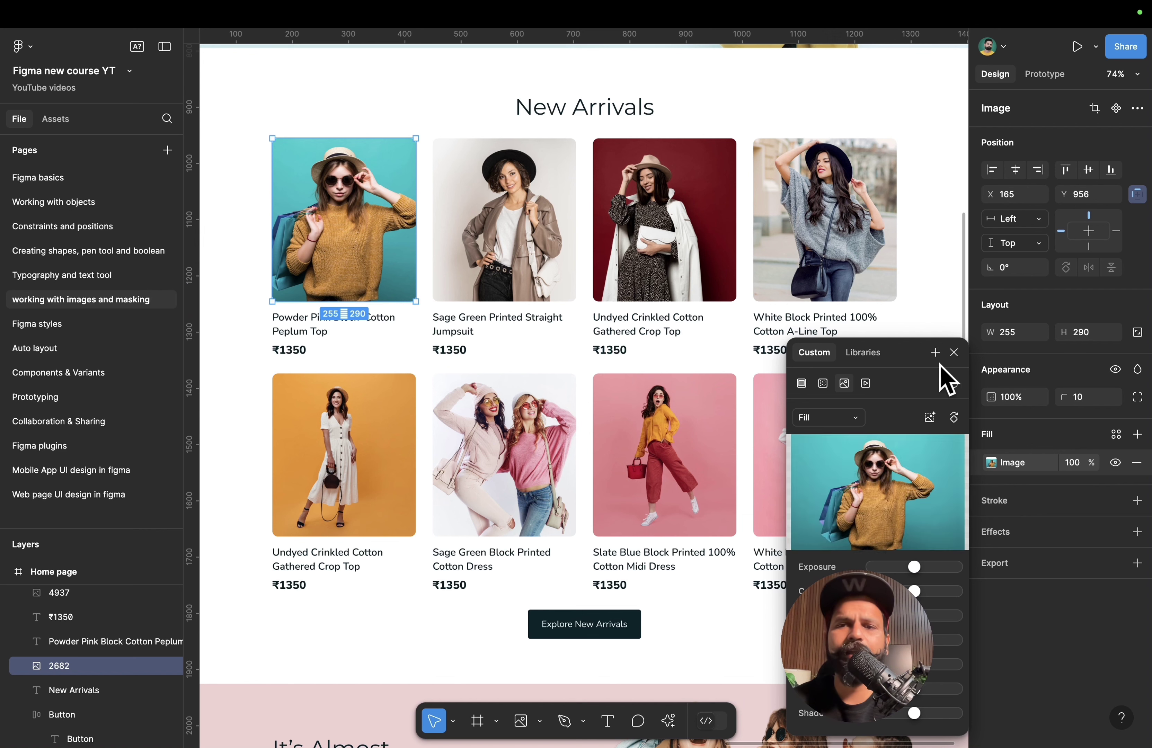
left_click(954, 353)
left_click(947, 262)
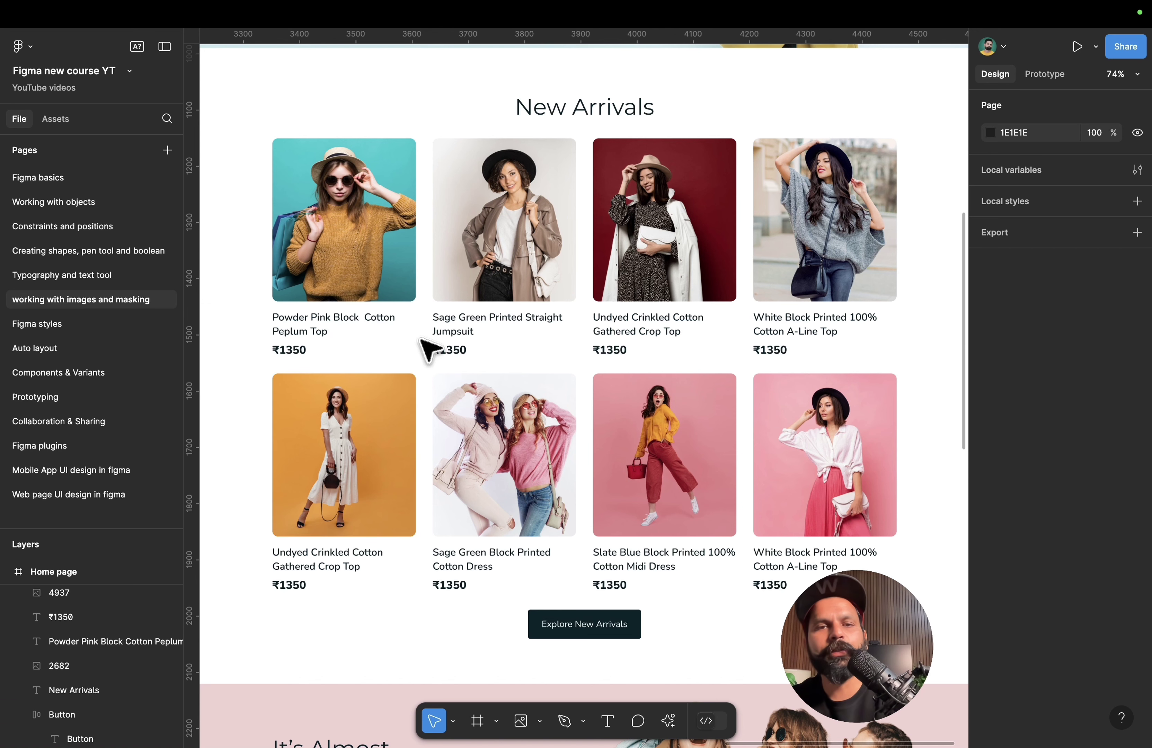
left_click(520, 721)
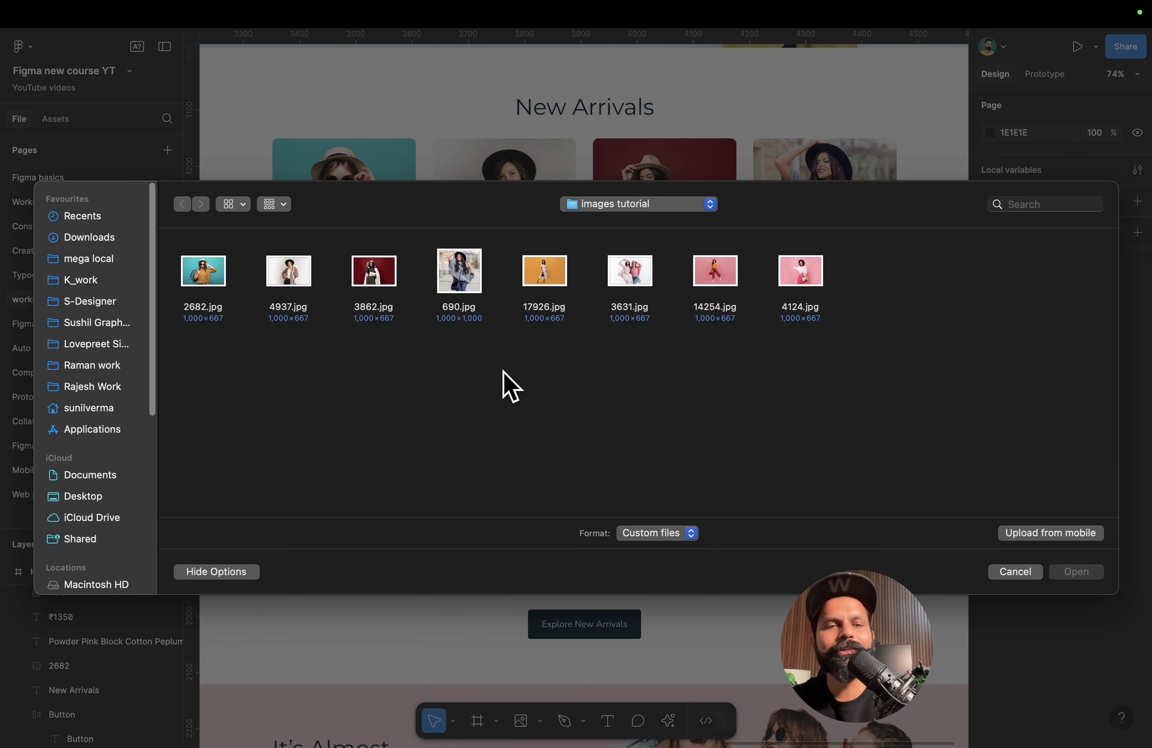
left_click_drag(190, 354, 893, 217)
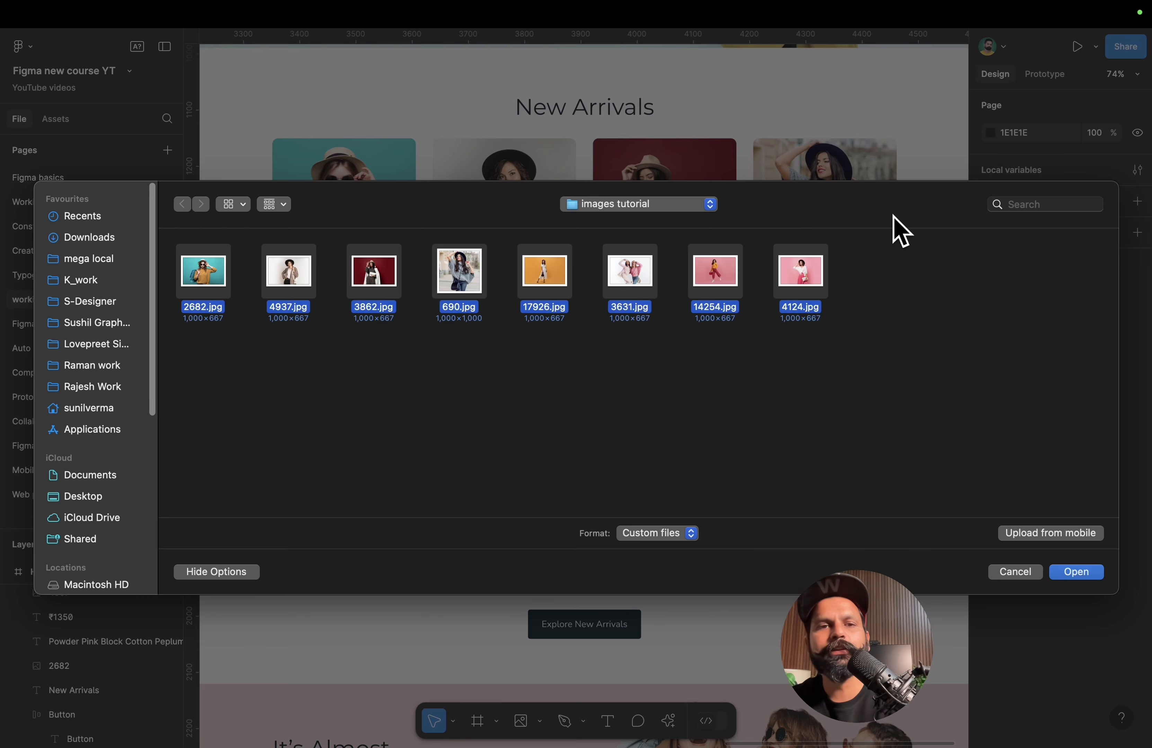
left_click(1020, 574)
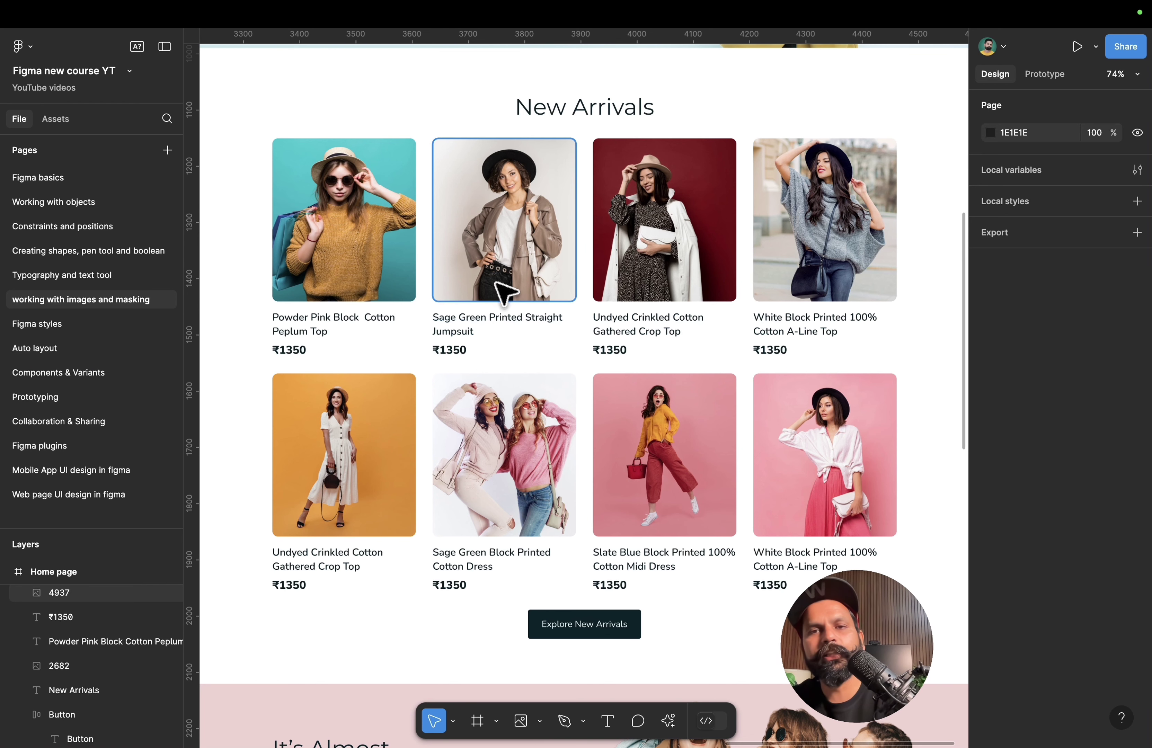
- Inspect the image fill options of the Powder Pink Block Cotton Peplum Top picture
left_click(305, 219)
left_click(991, 463)
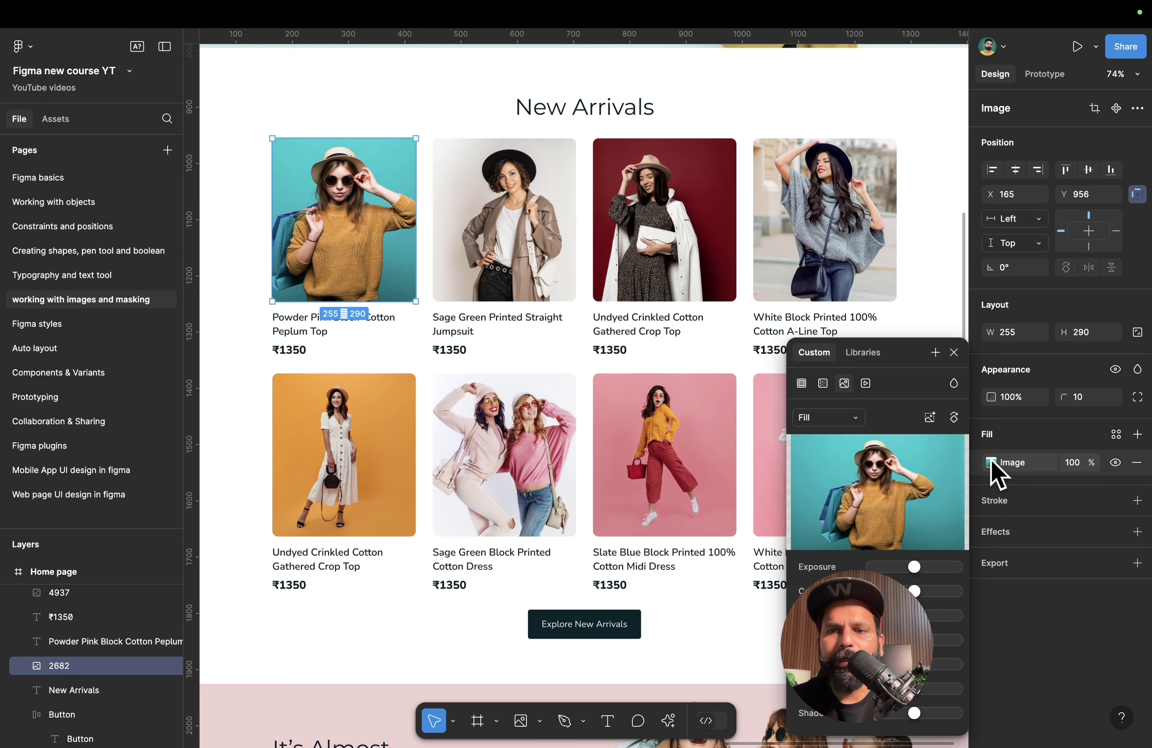
mouse_move(901, 481)
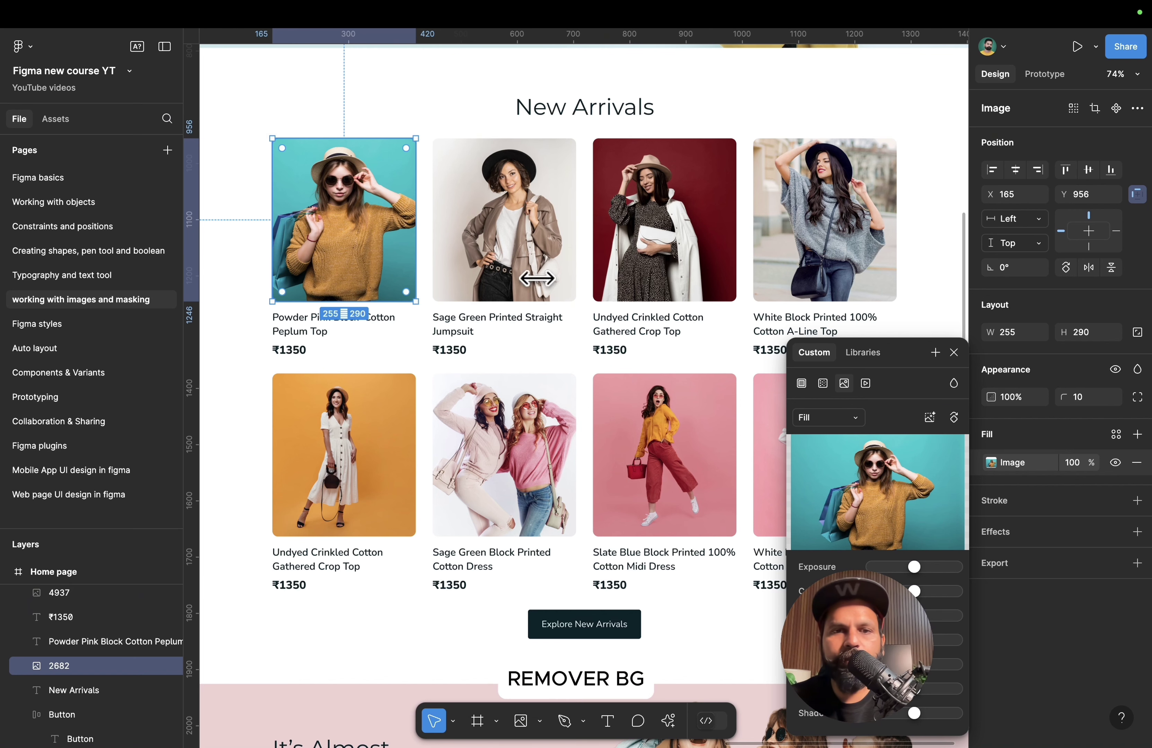
scroll(643, 403, "left", 10)
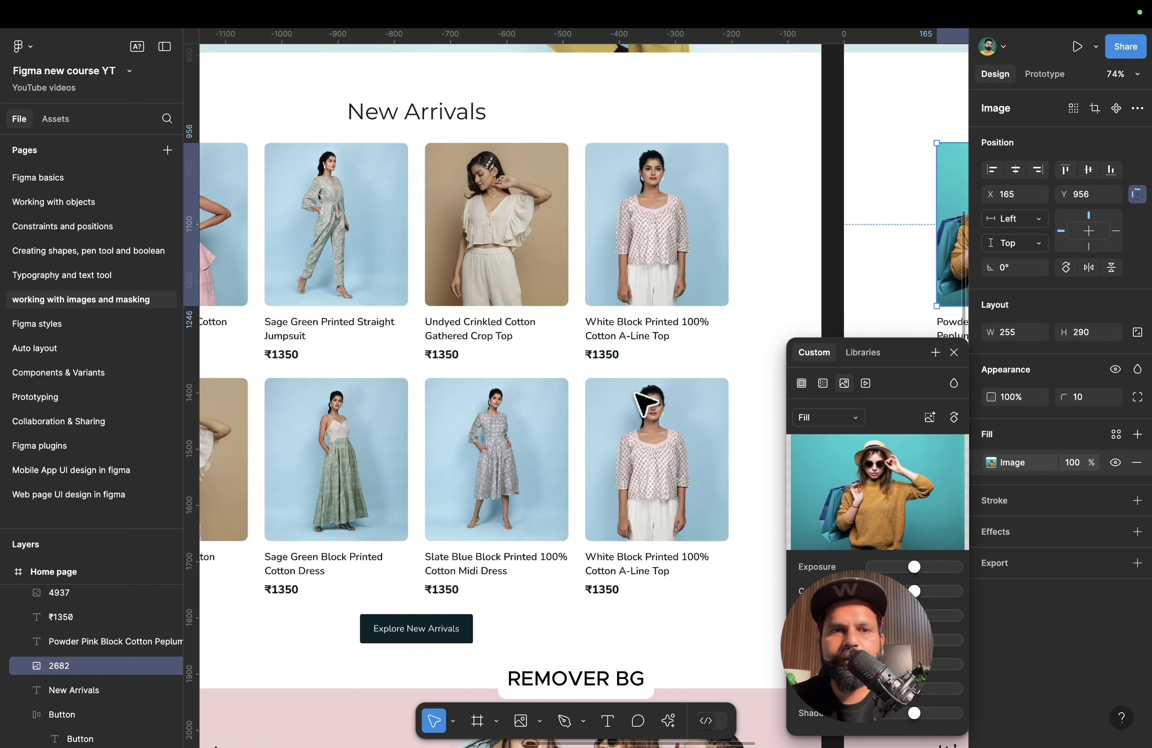
- Remove the background from the Sage Green Printed Straight Jumpsuit picture in the upper New Arrivals row
scroll(728, 221, "down", 2)
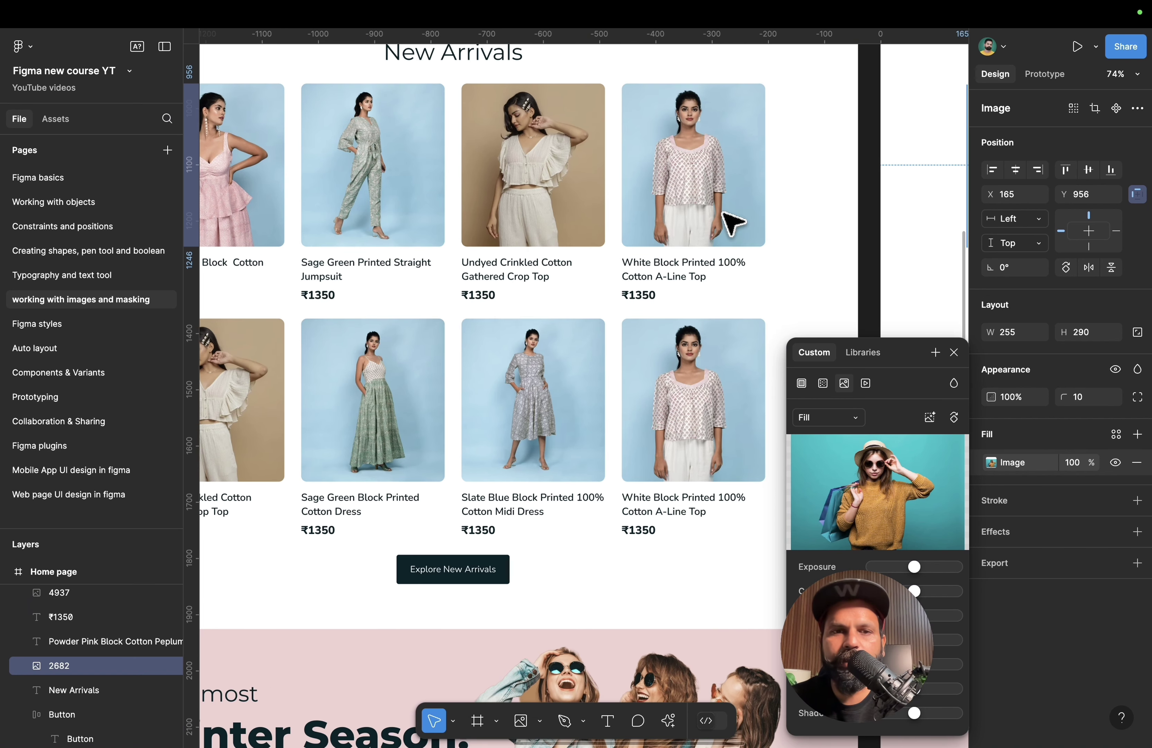
scroll(546, 454, "up", 5)
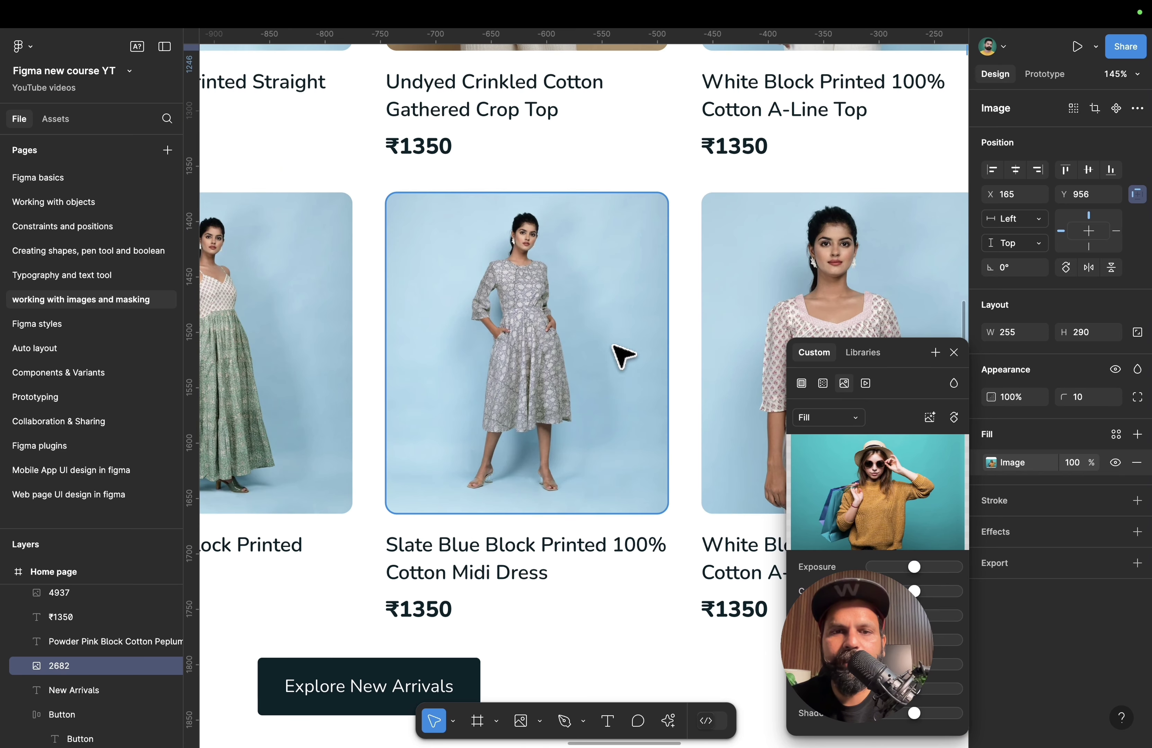
scroll(566, 430, "down", 8)
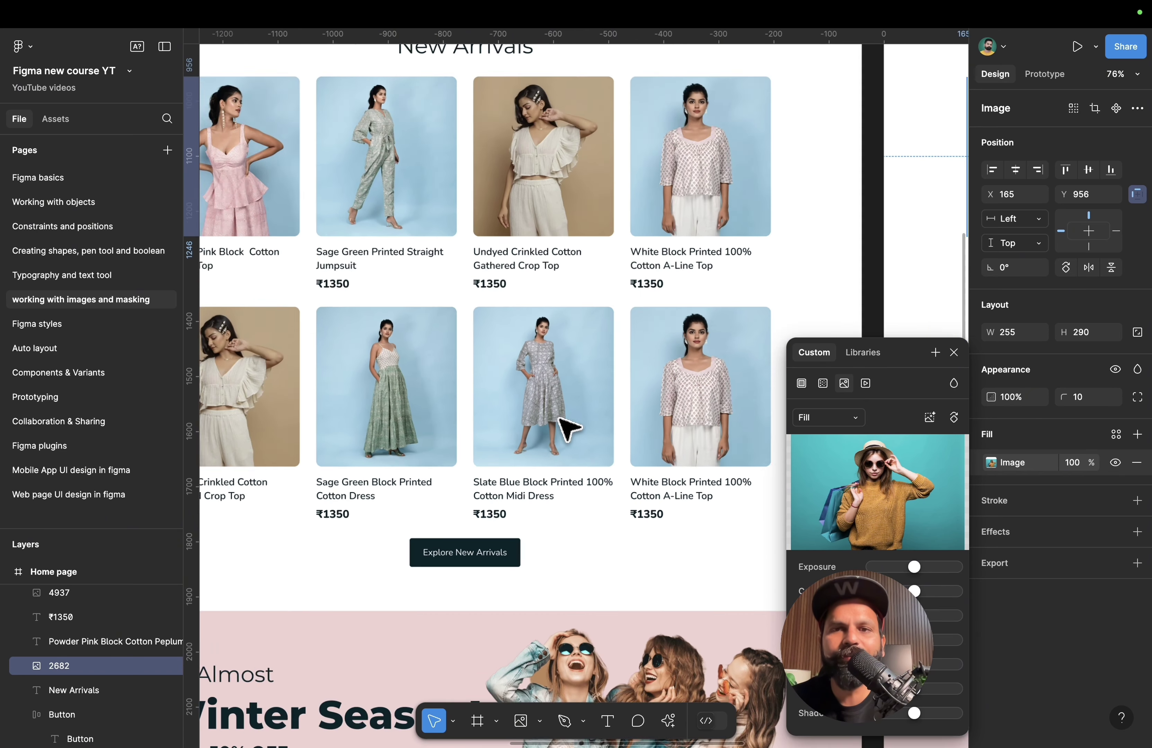
scroll(568, 427, "up", 5)
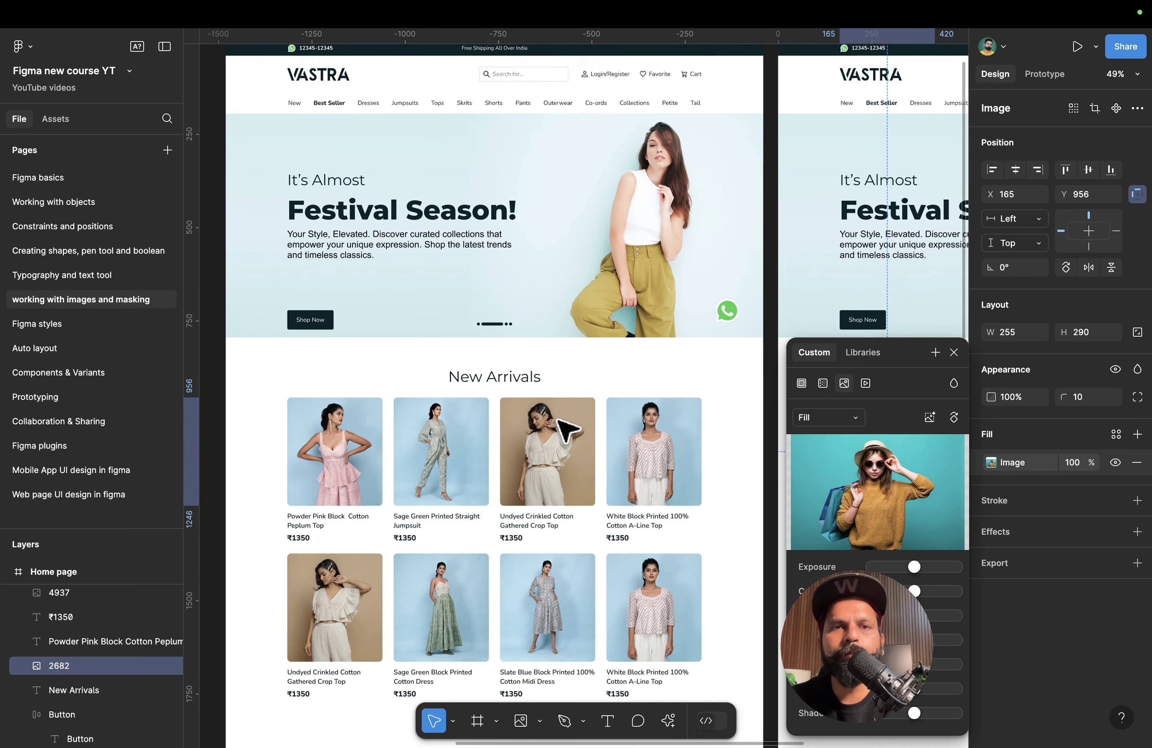
scroll(578, 340, "down", 4)
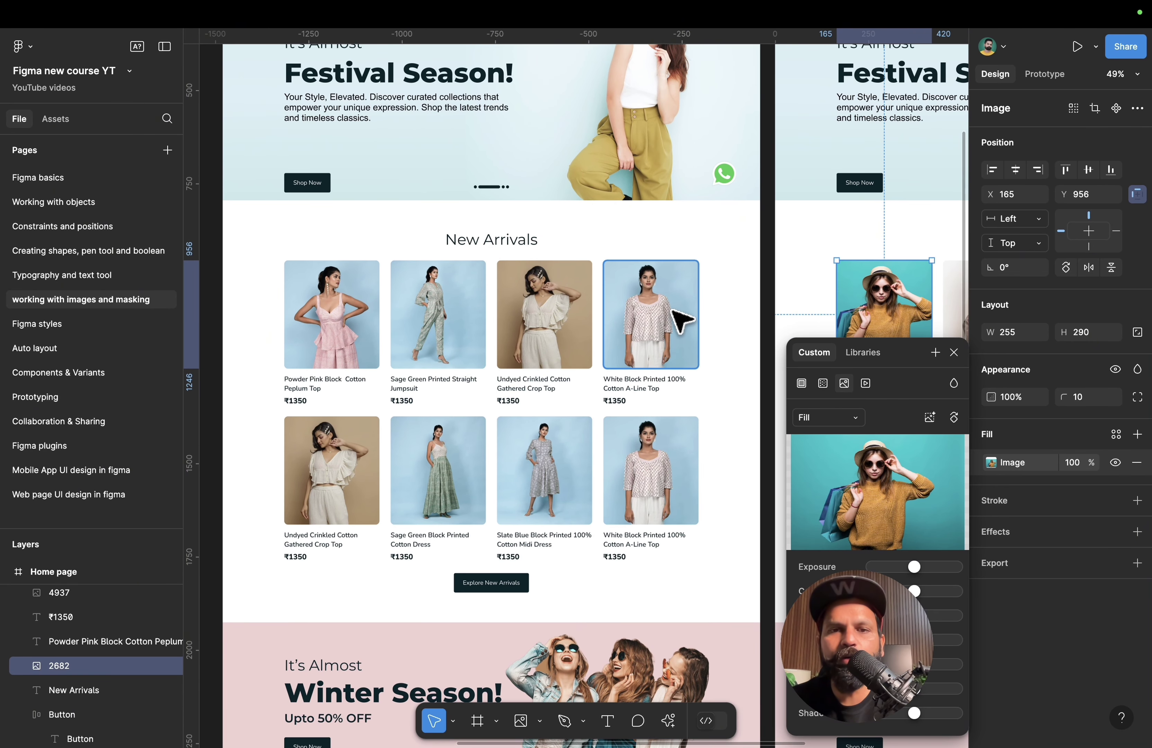
scroll(698, 323, "right", 10)
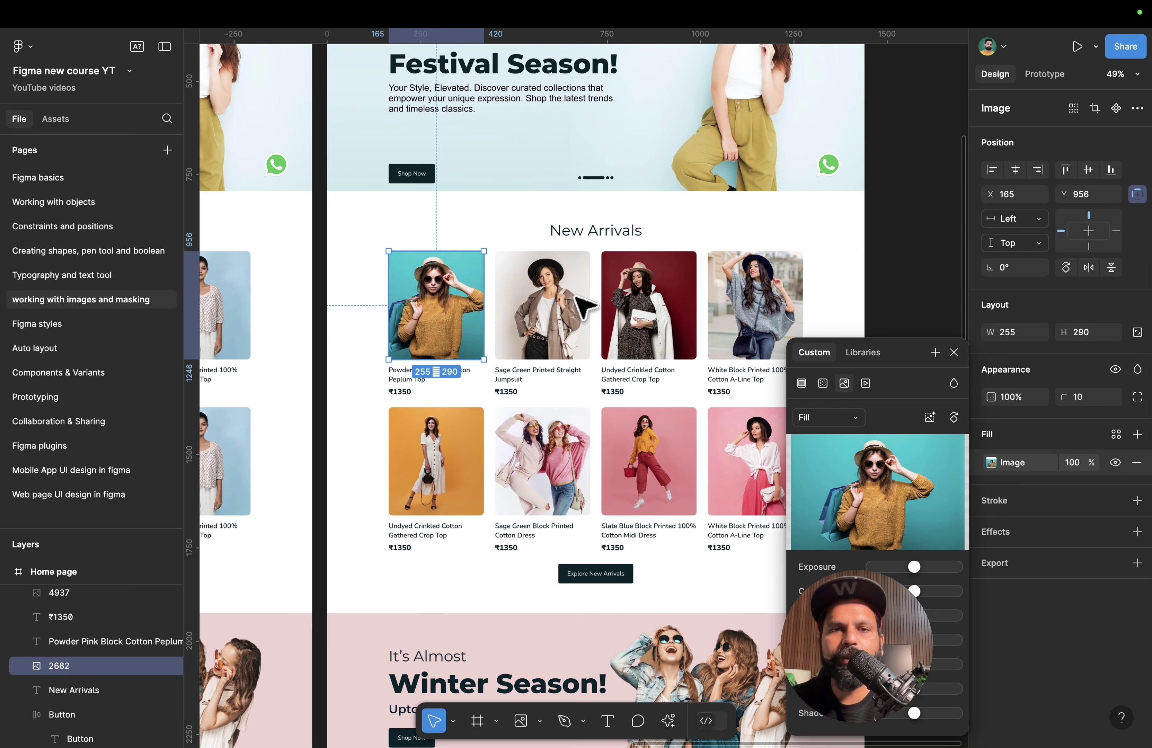
left_click(585, 305)
scroll(586, 321, "up", 5)
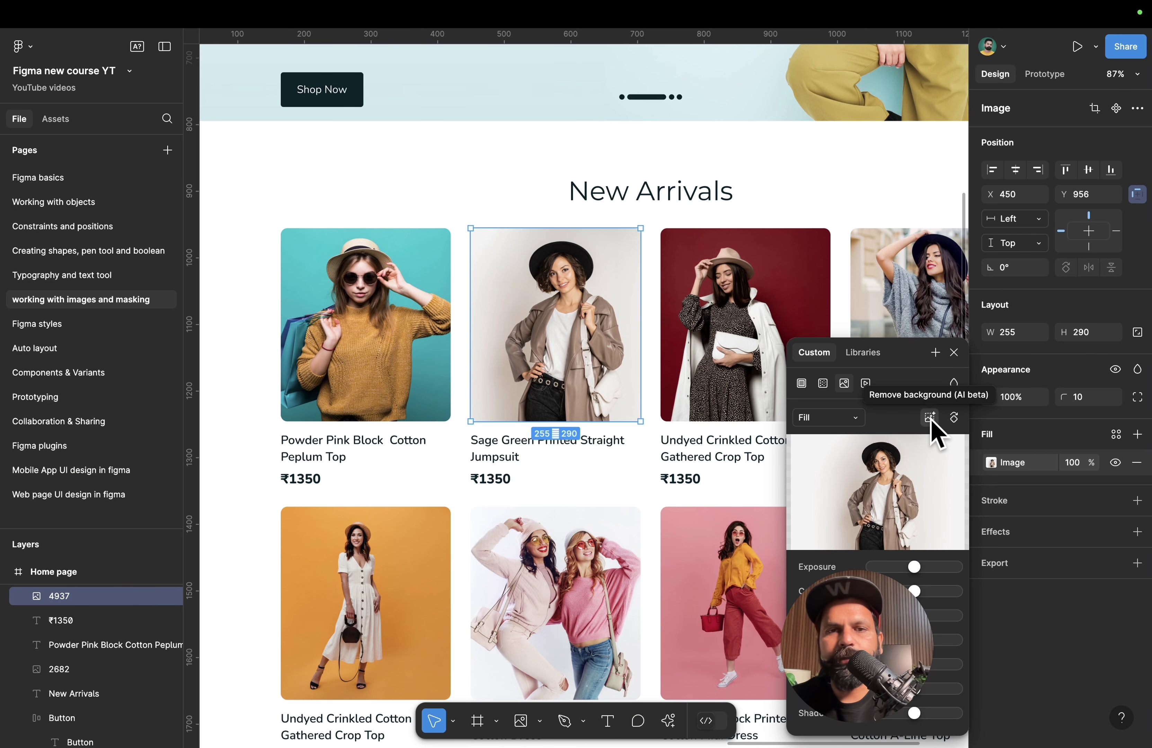
left_click(930, 418)
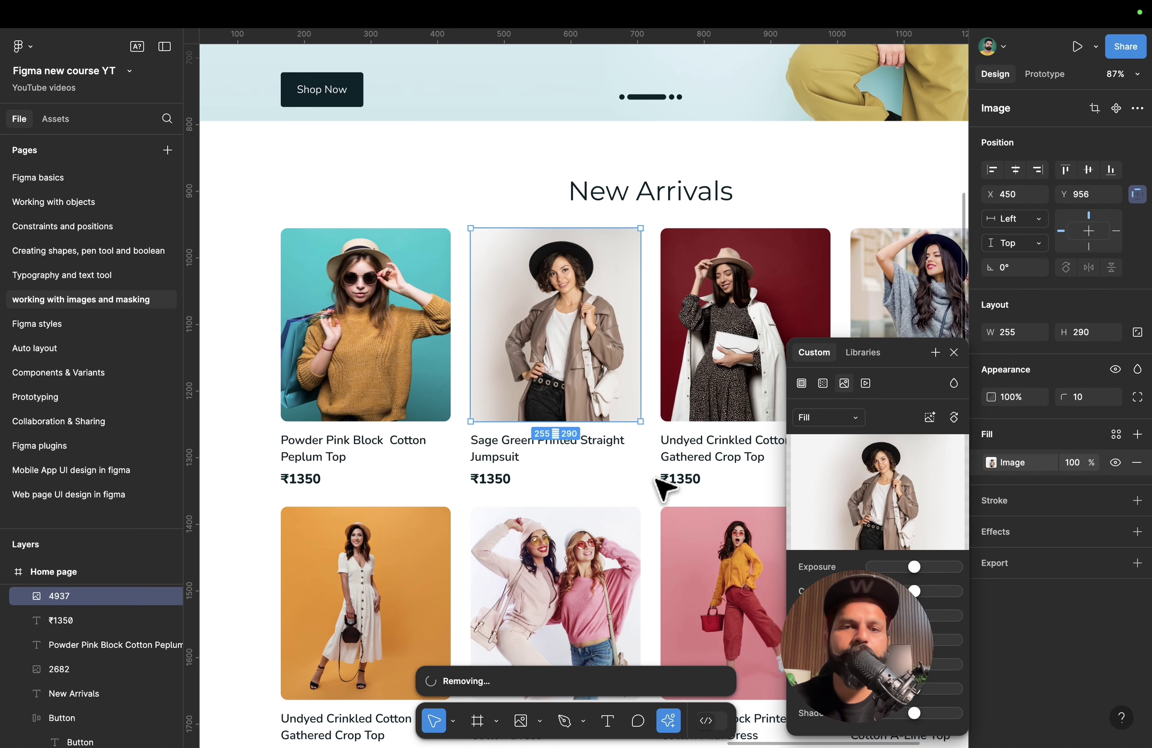
scroll(571, 359, "down", 2)
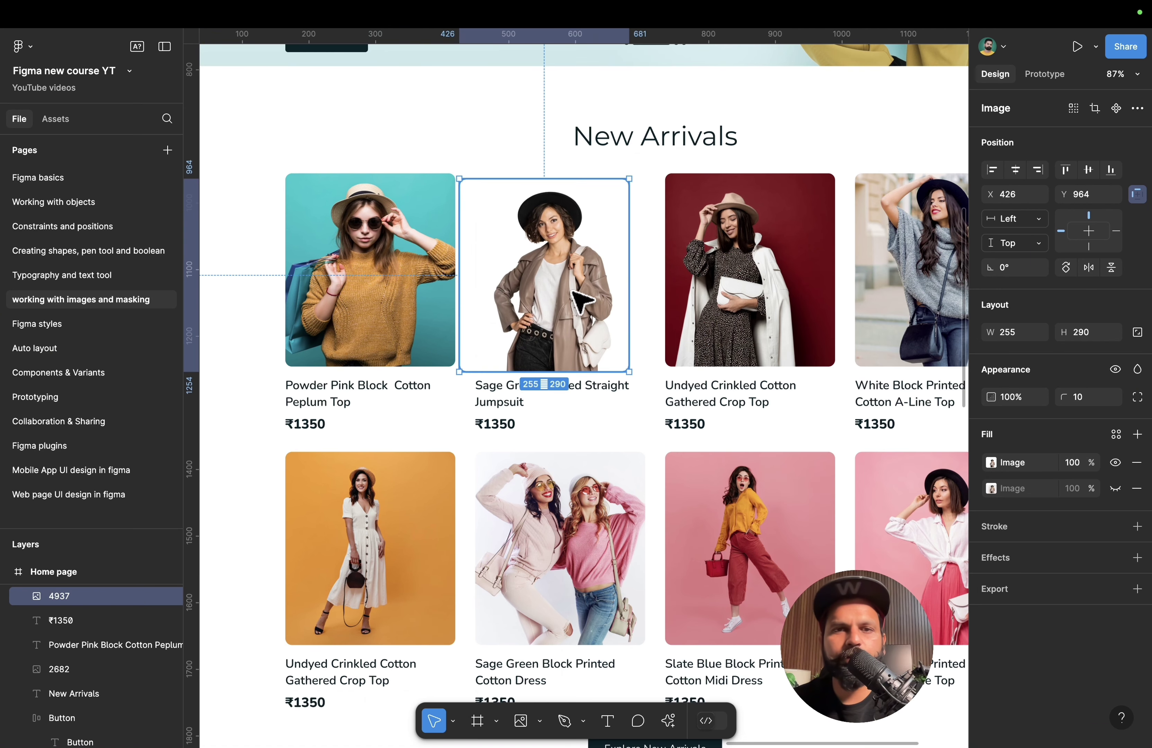
- Shift the cut-out Jumpsuit picture off its card to X 426, Y 964 and return it to X 450, Y 956
left_click_drag(578, 295, 548, 292)
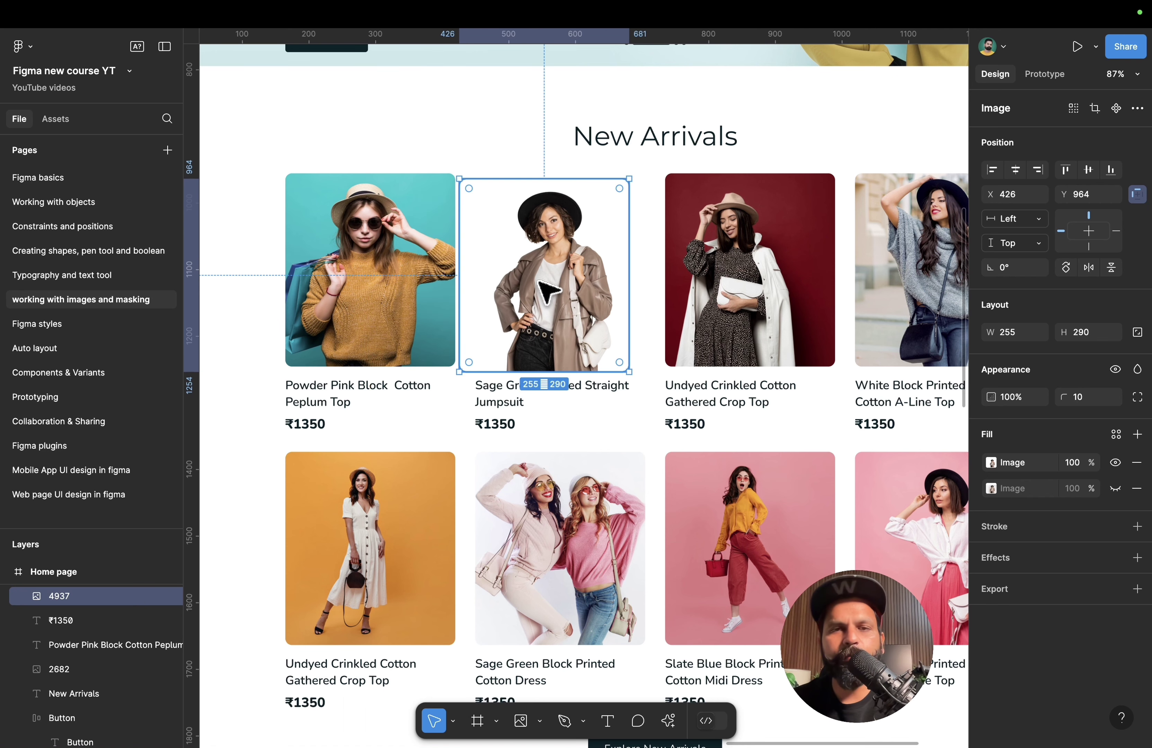
scroll(496, 229, "up", 3)
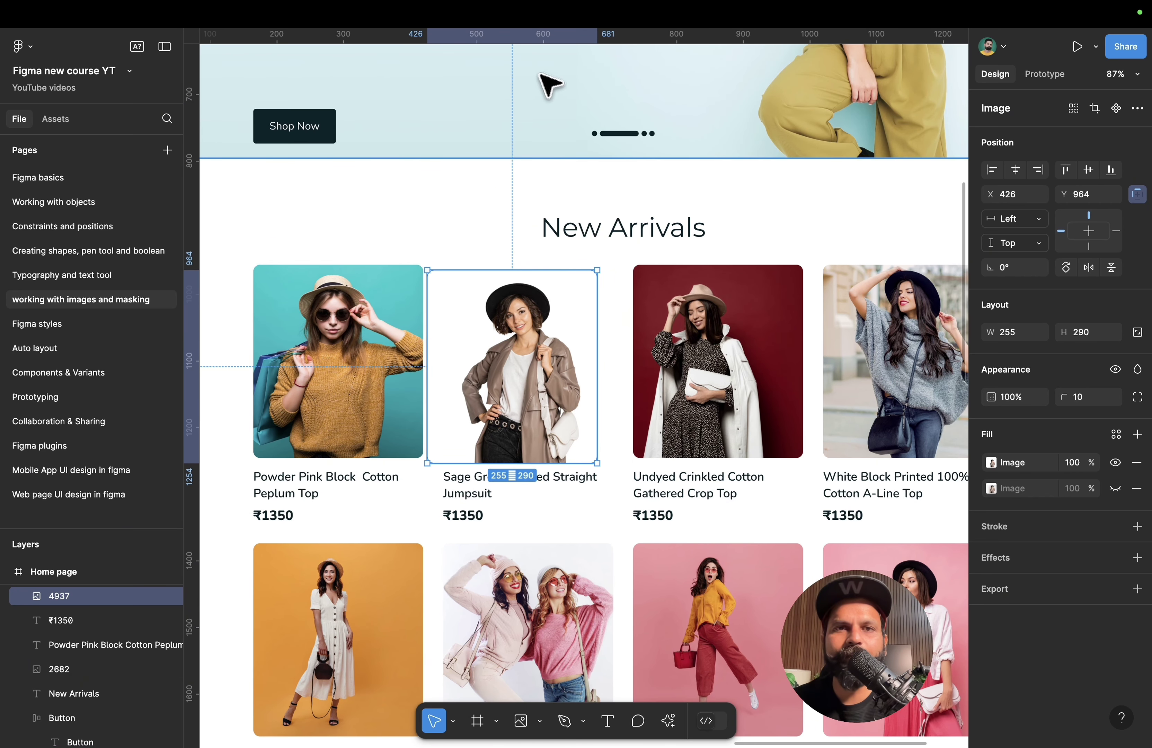
scroll(552, 272, "down", 2)
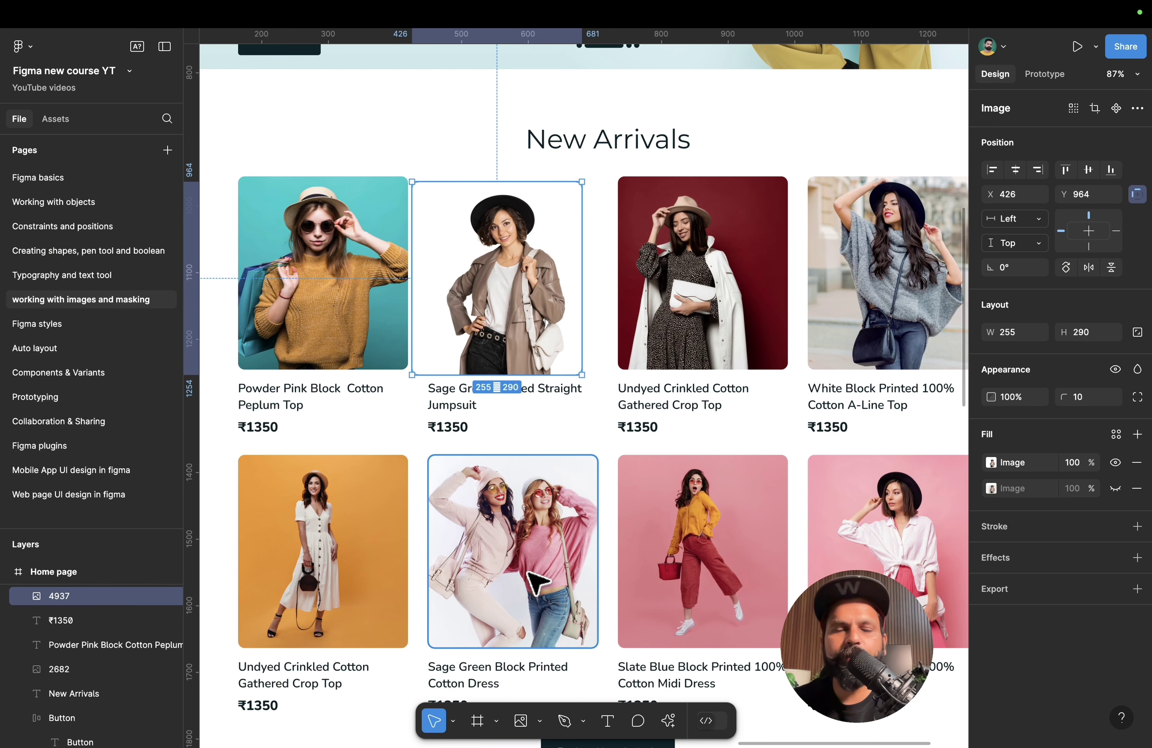
scroll(538, 583, "left", 2)
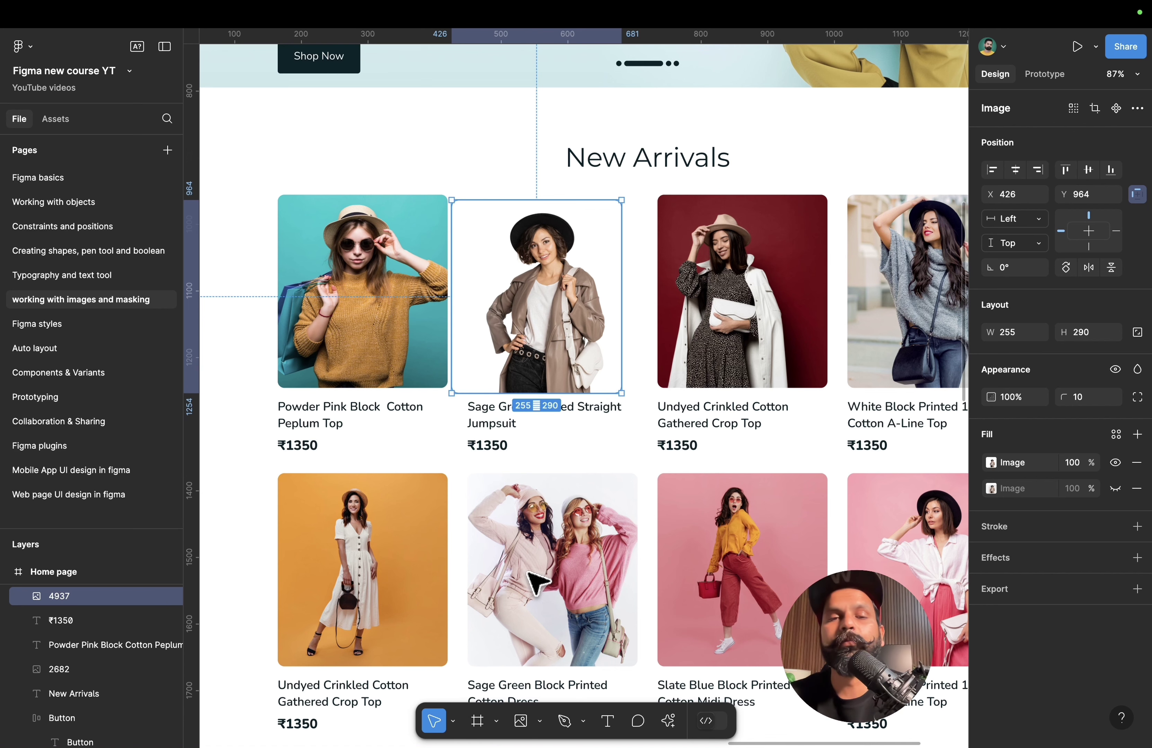
left_click(528, 572)
left_click_drag(505, 340, 526, 333)
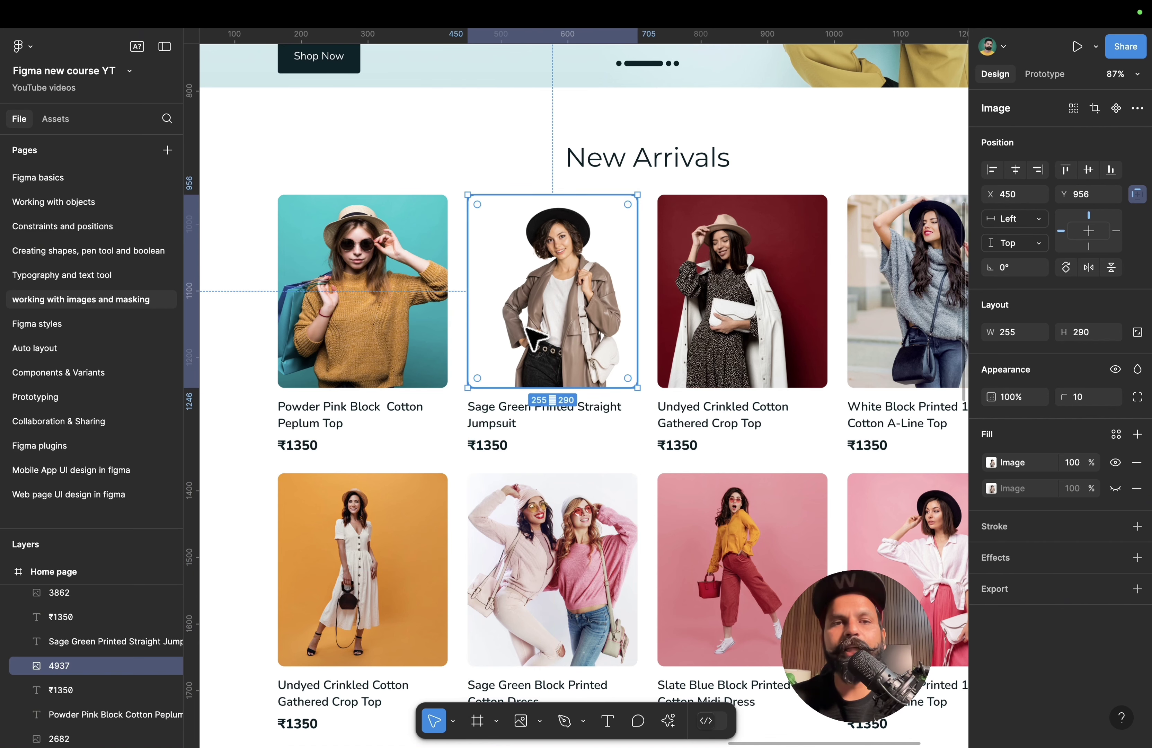
- Replace the Jumpsuit picture's hidden original fill with a 000000 fill at 74% opacity, ordered beneath the cut-out image fill
scroll(527, 334, "left", 15)
scroll(533, 334, "down", 5)
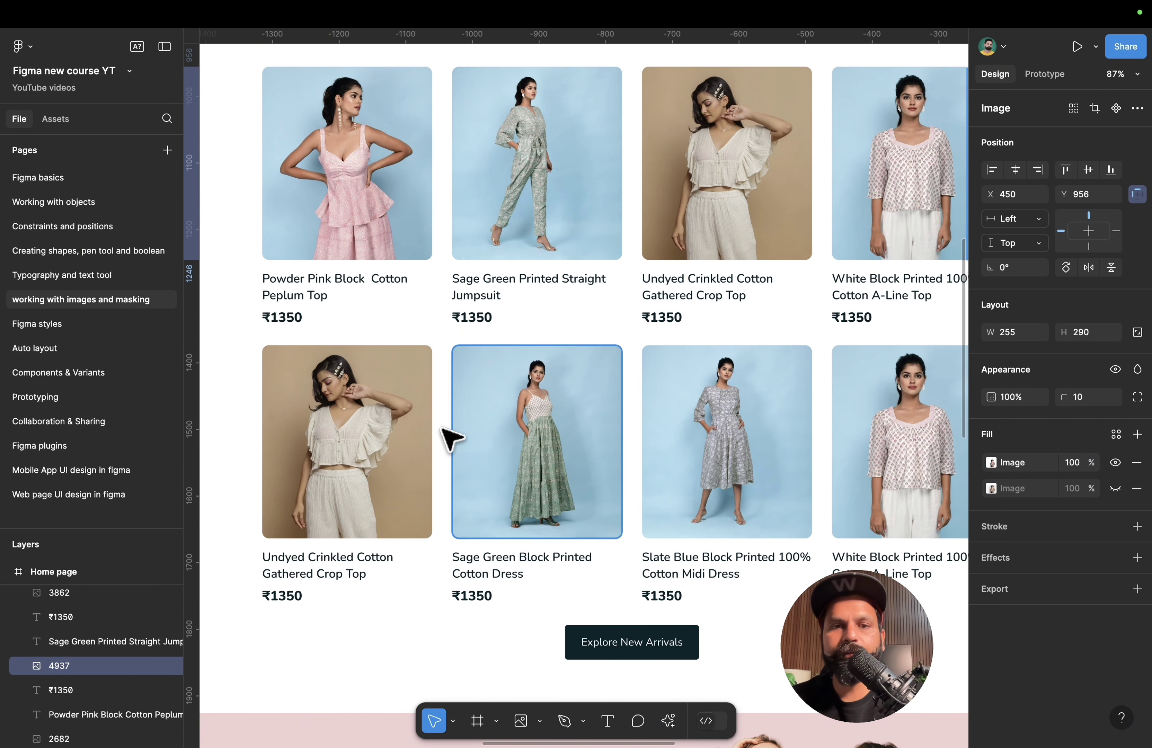
scroll(714, 384, "right", 15)
scroll(714, 384, "right", 3)
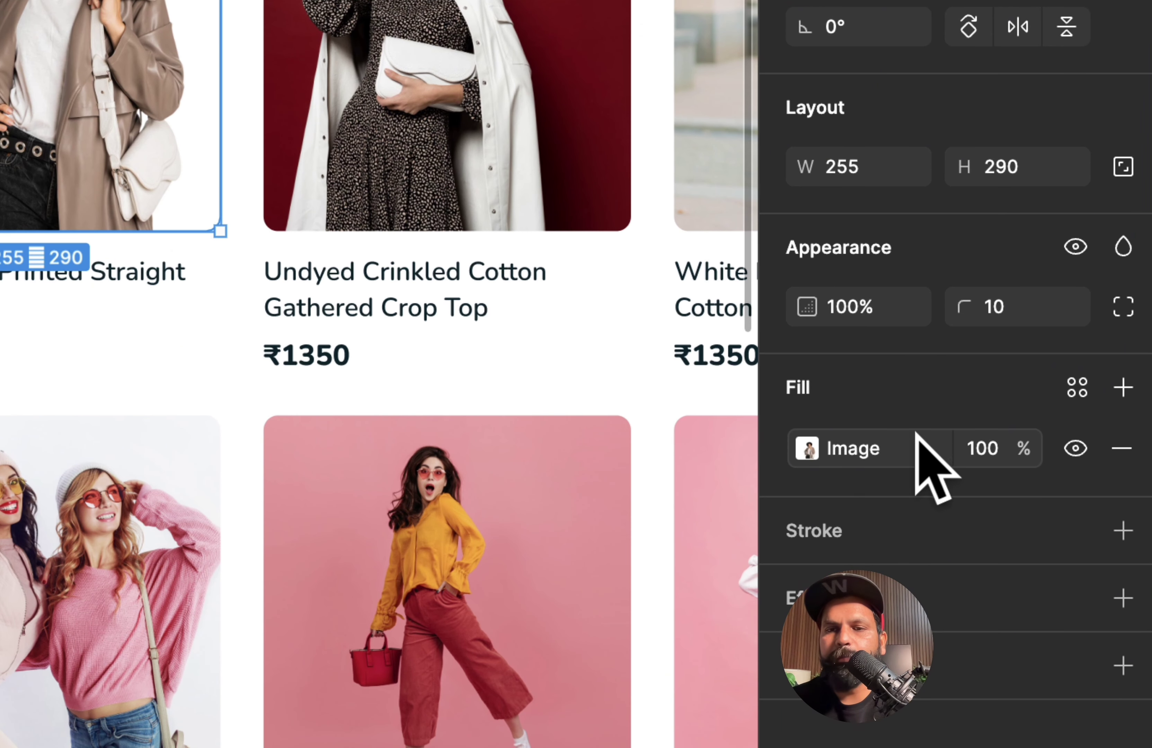
left_click(1122, 387)
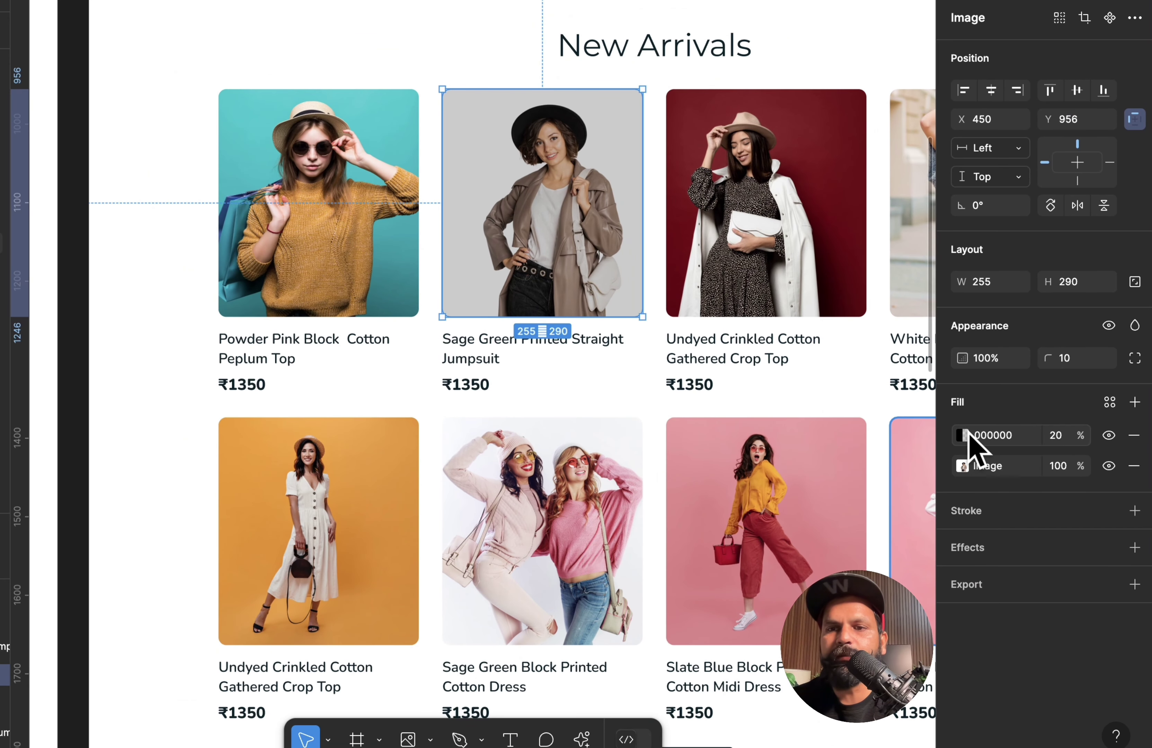
left_click_drag(1045, 436, 1068, 435)
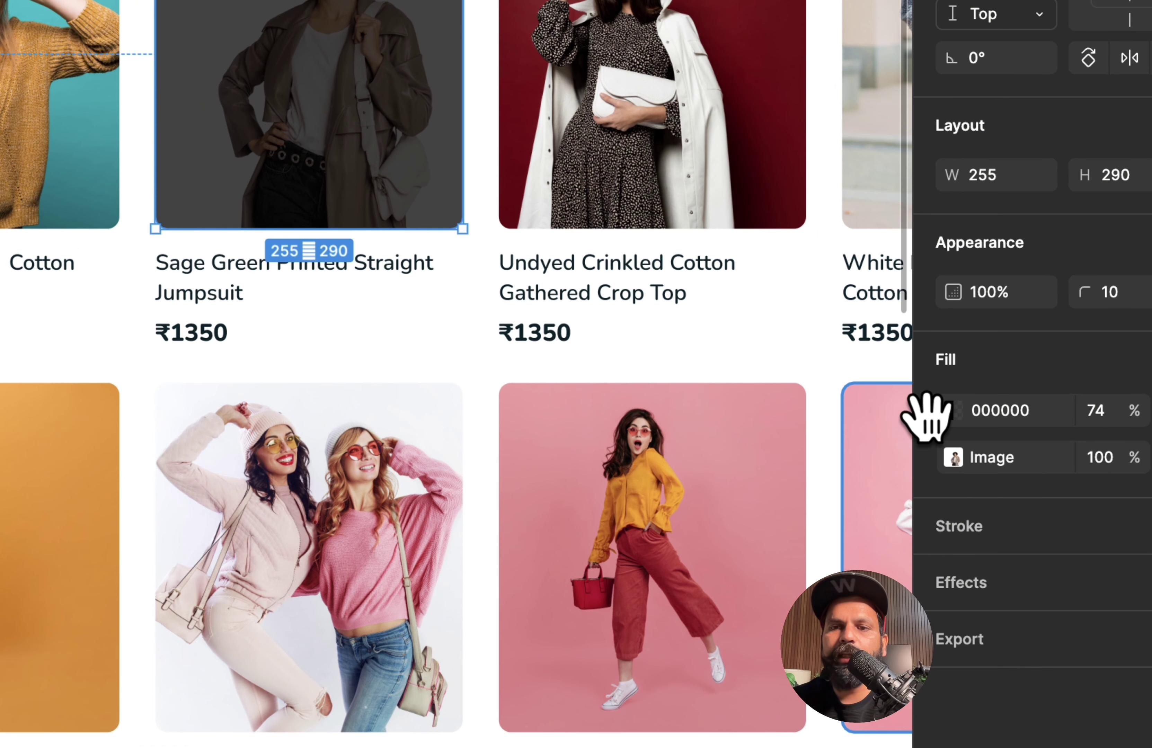
left_click_drag(920, 411, 928, 481)
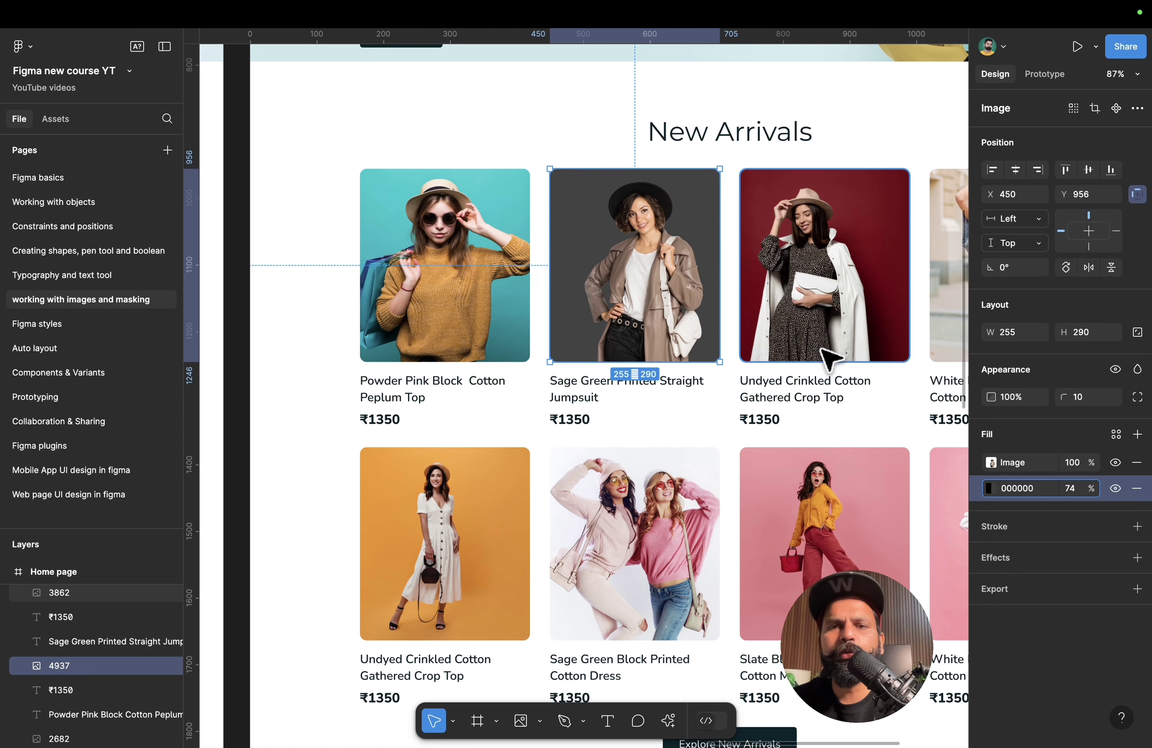
- Recolour the Jumpsuit picture's black backing fill to turquoise 0AC4D0 by sampling the neighbouring Powder Pink picture's background
scroll(734, 228, "up", 5)
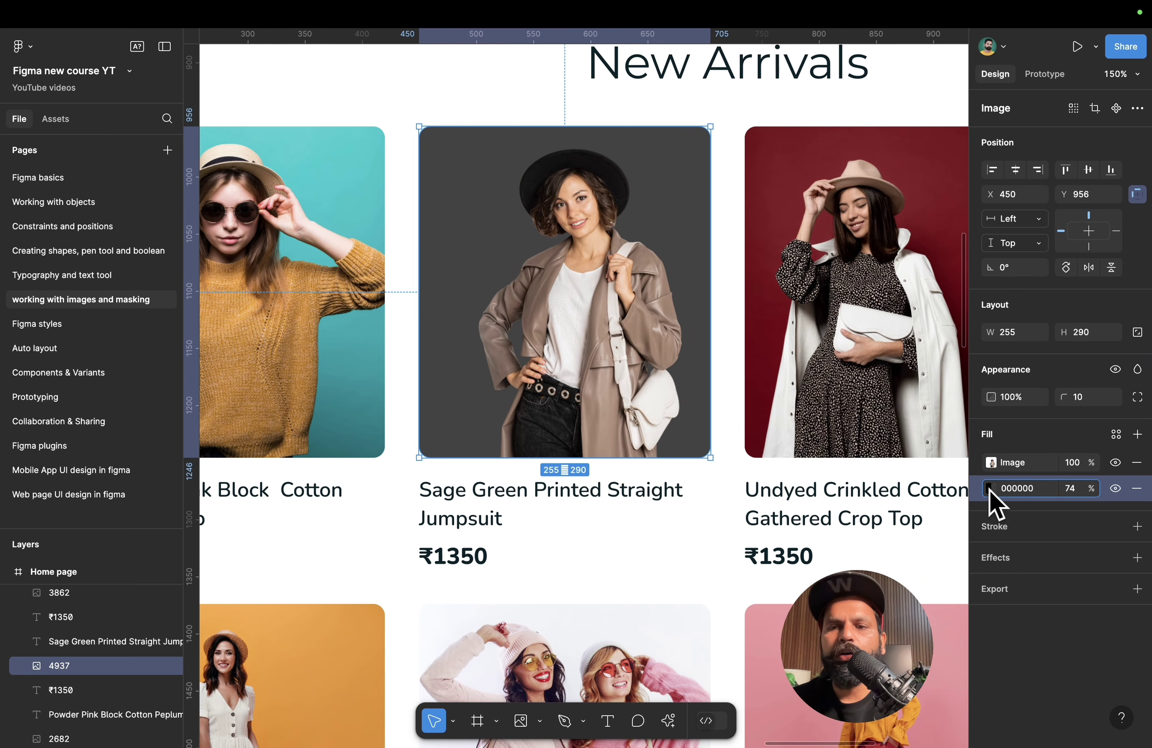
left_click(988, 488)
scroll(559, 398, "up", 5)
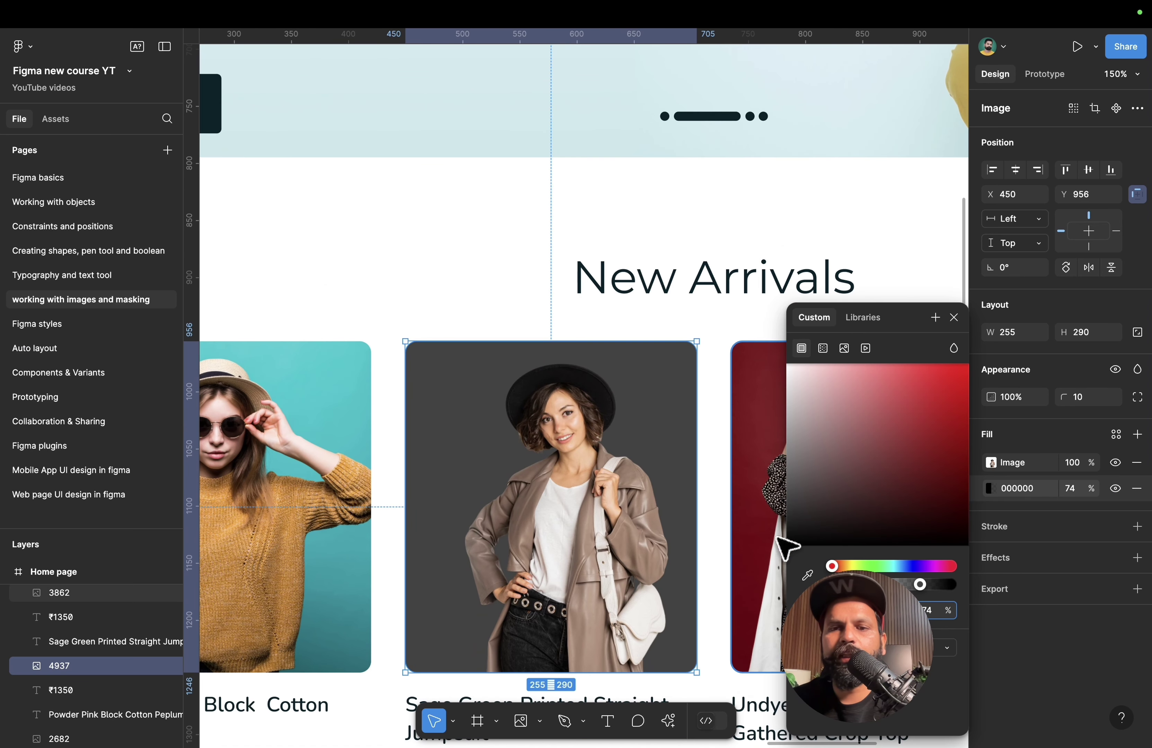
left_click(807, 575)
left_click(585, 88)
key("i")
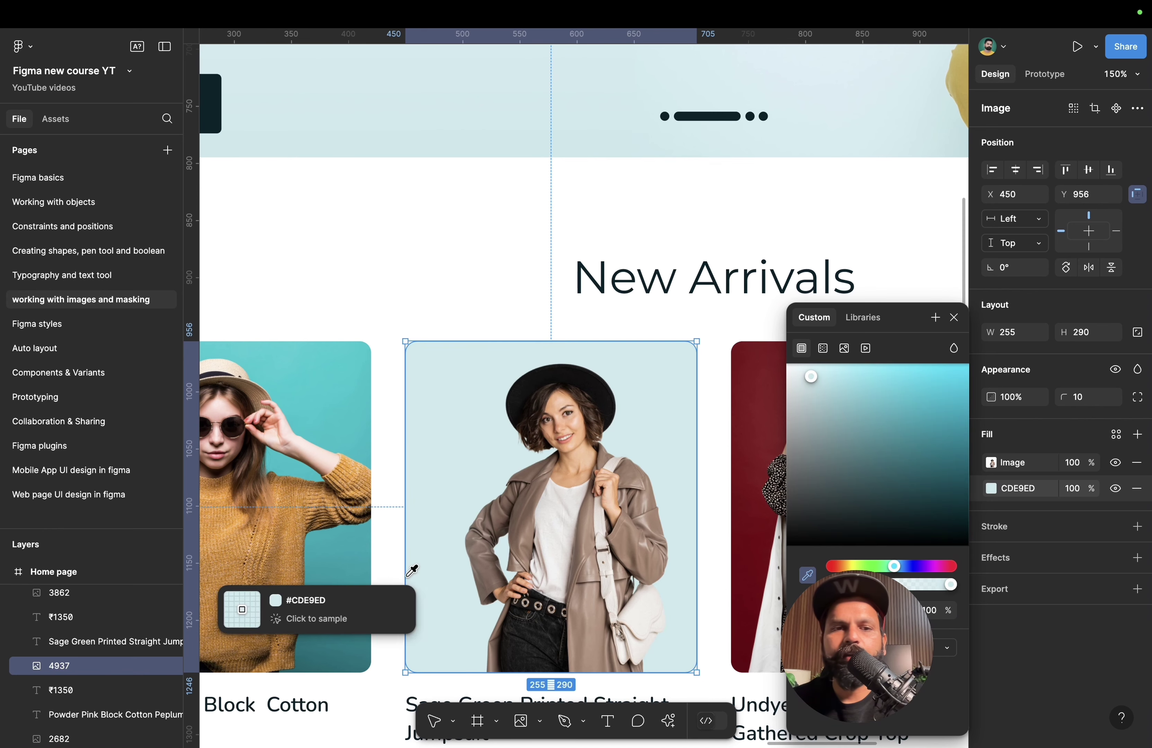
left_click(329, 391)
scroll(617, 264, "down", 5)
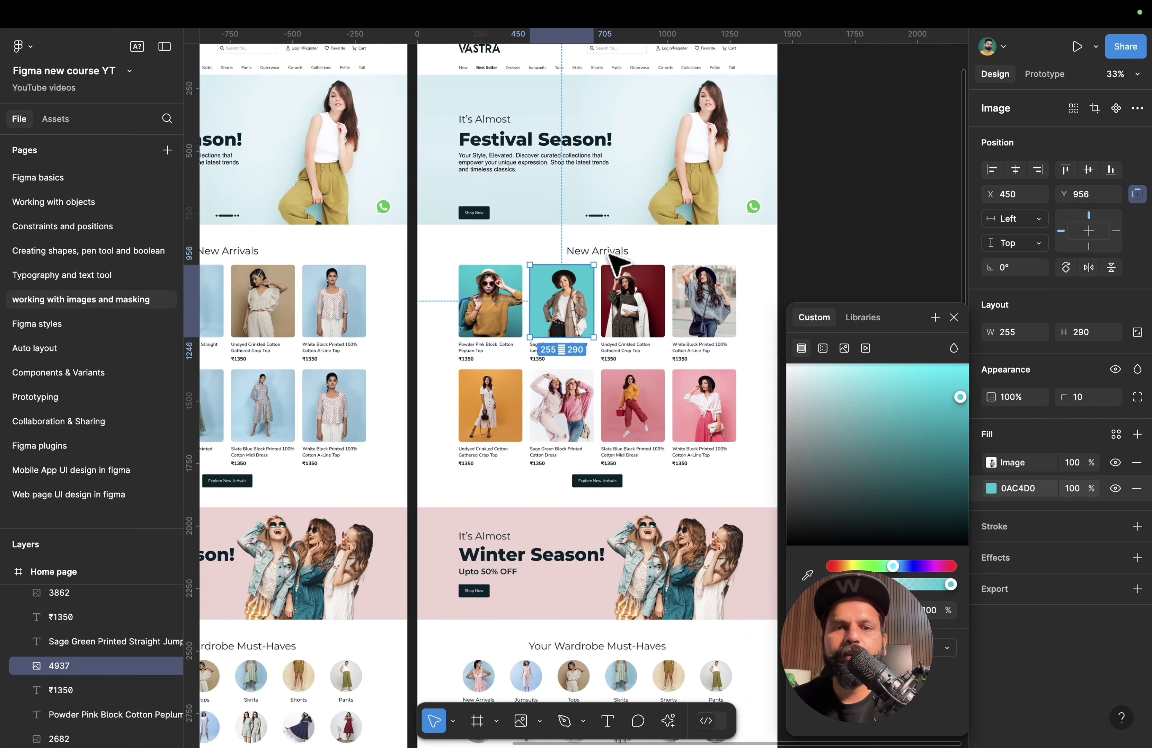
scroll(614, 264, "down", 2)
scroll(610, 265, "up", 5)
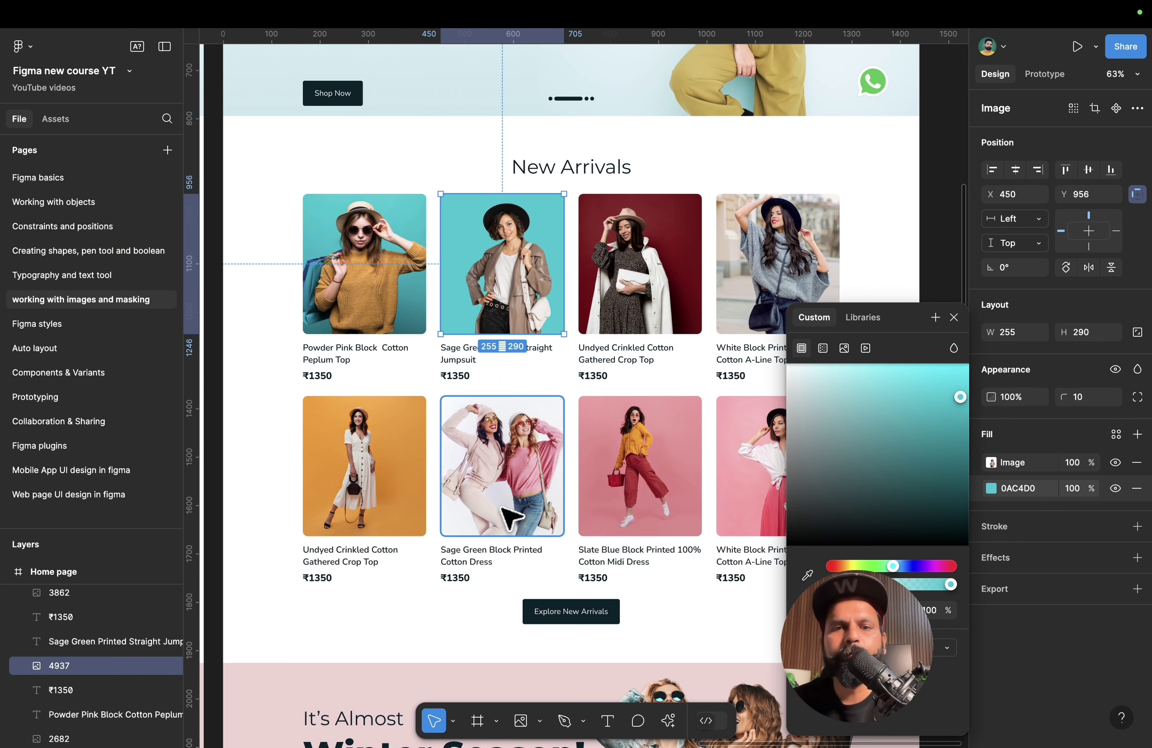
left_click(964, 340)
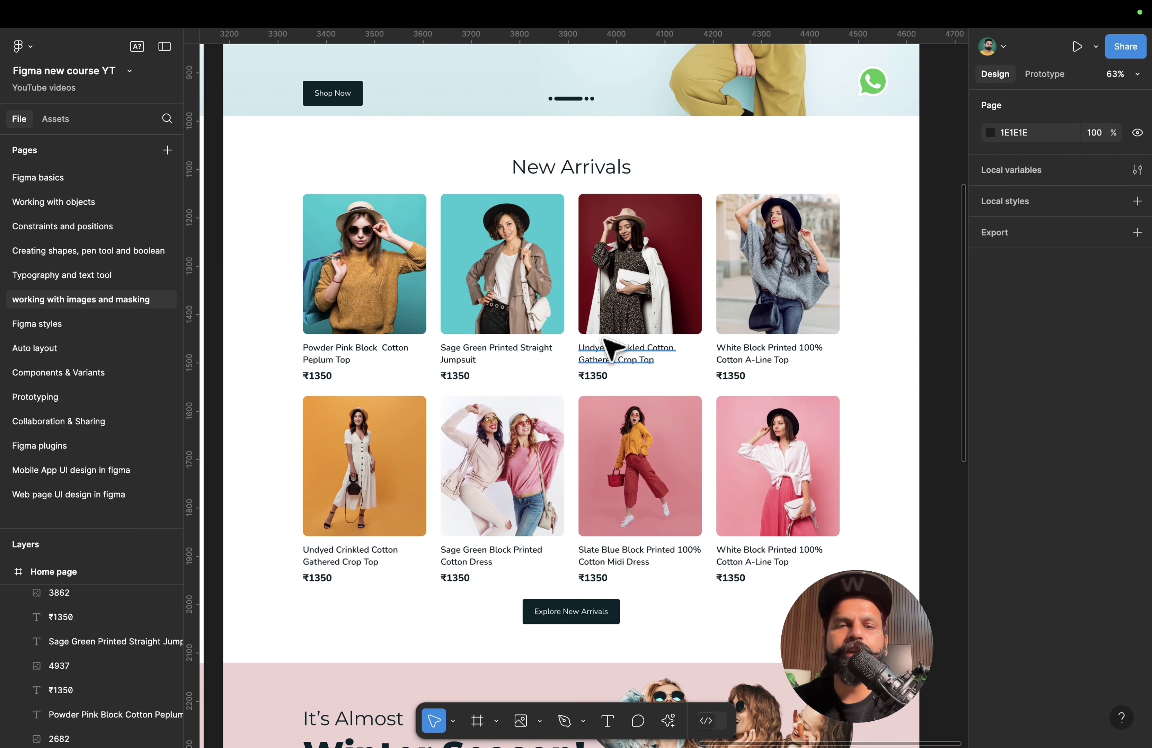
- Browse the available background-remover plugins with the Slate Blue Block Printed Midi Dress picture selected
scroll(607, 347, "up", 4)
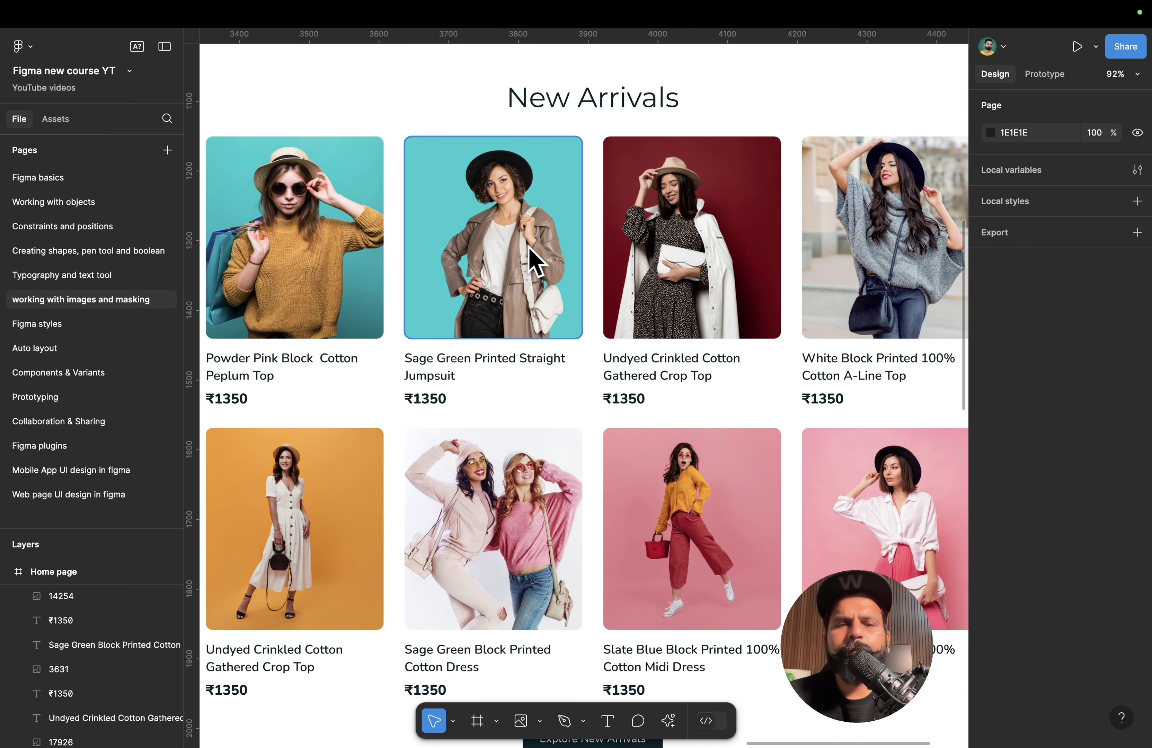
left_click(533, 262)
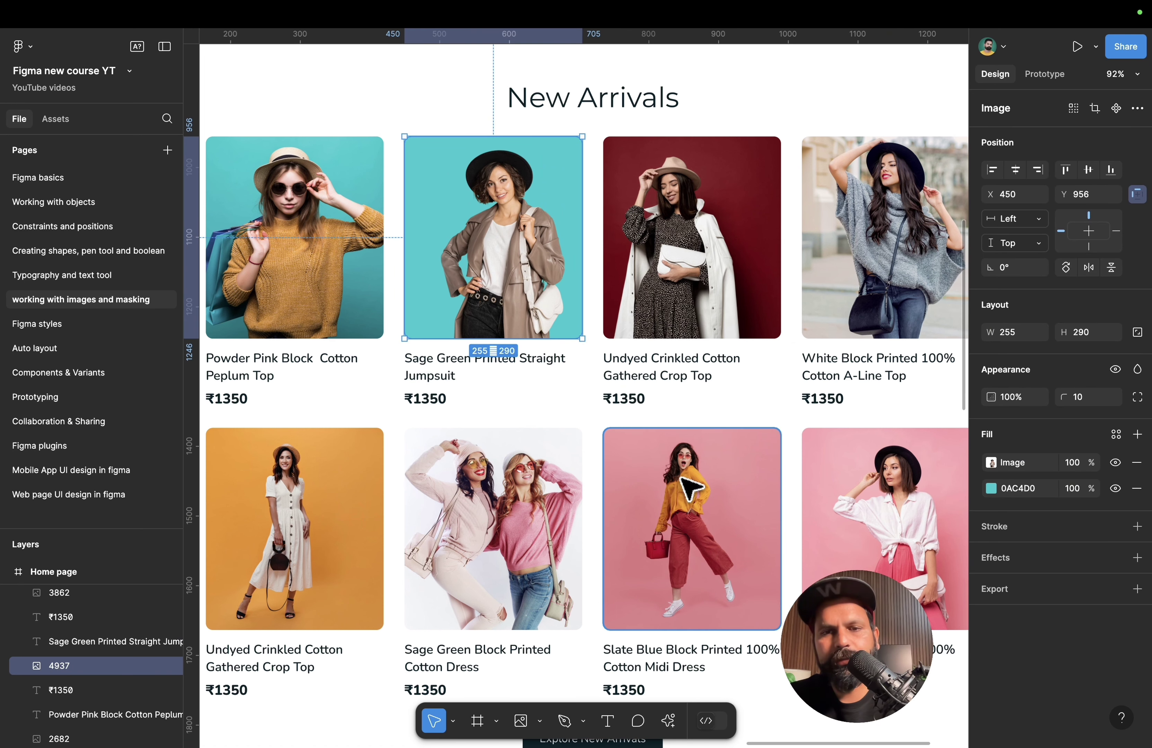
left_click(691, 488)
scroll(692, 488, "down", 2)
left_click(668, 720)
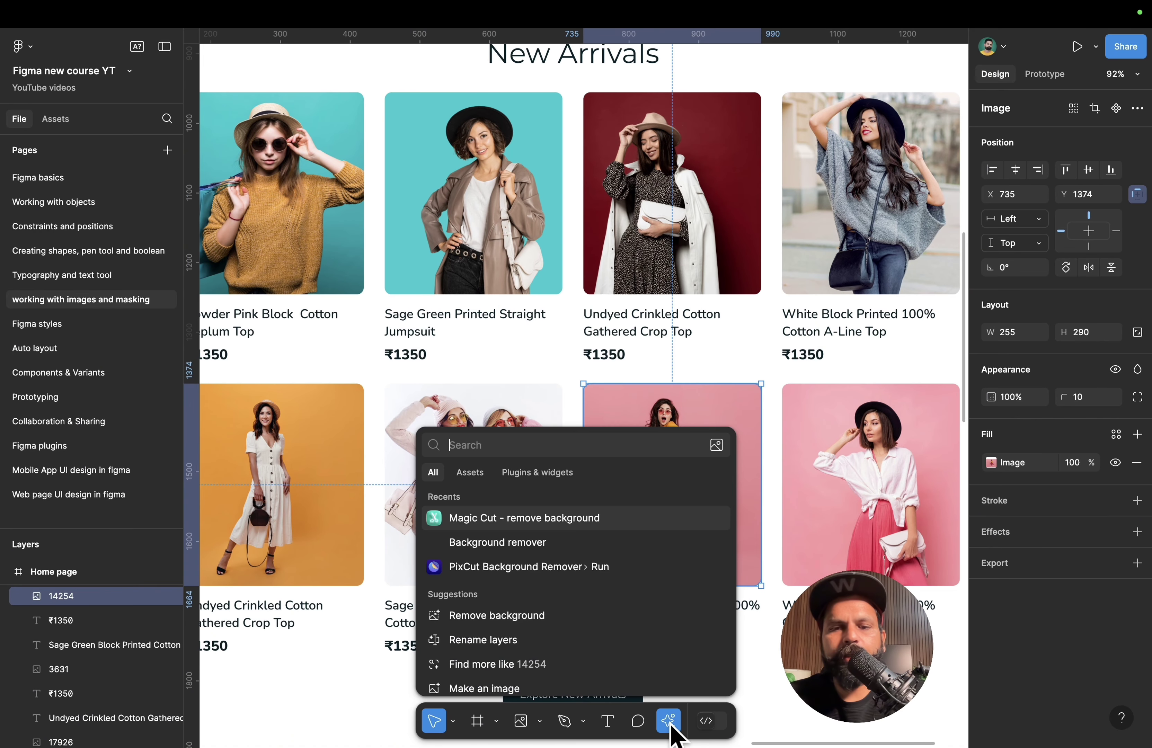
left_click(568, 481)
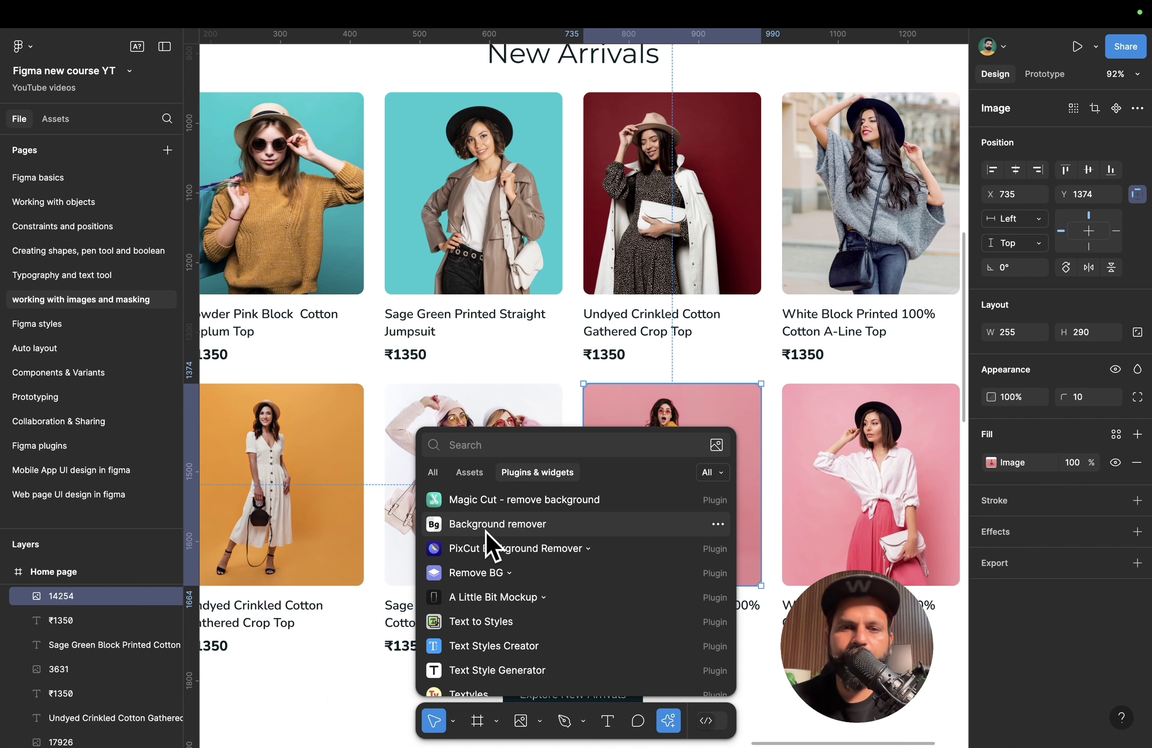
left_click(564, 375)
scroll(575, 388, "down", 5)
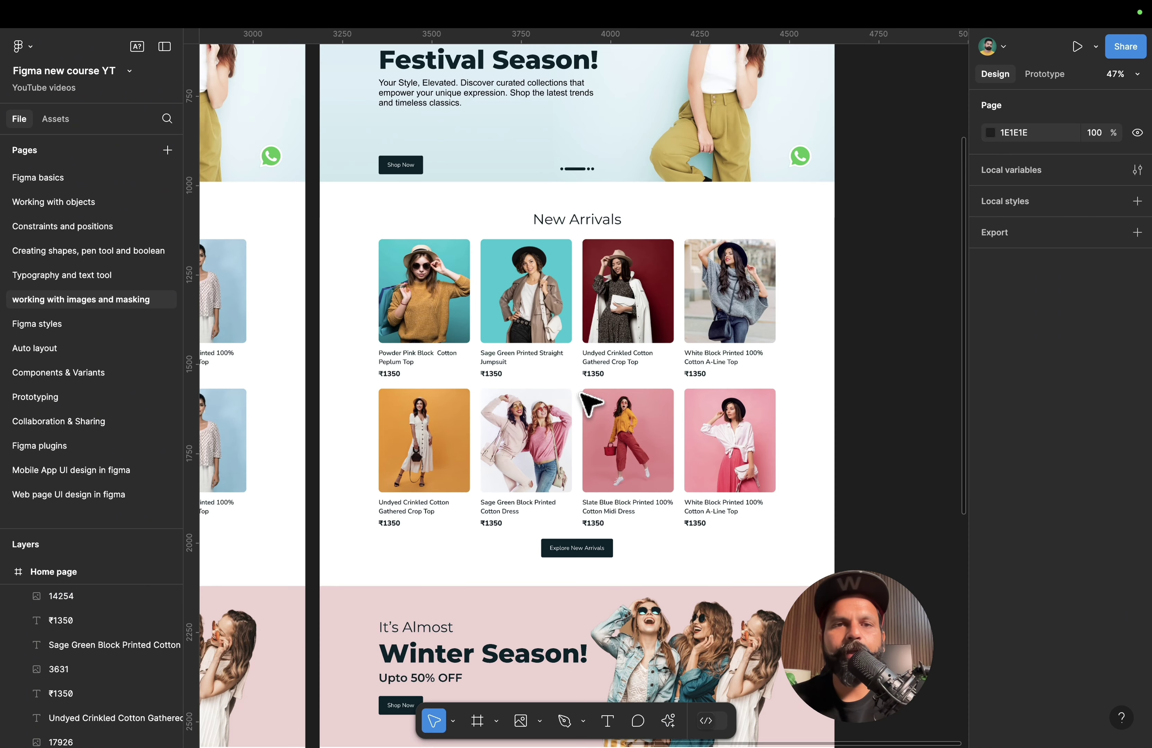
left_click(534, 297)
scroll(533, 296, "up", 3)
scroll(543, 306, "up", 1)
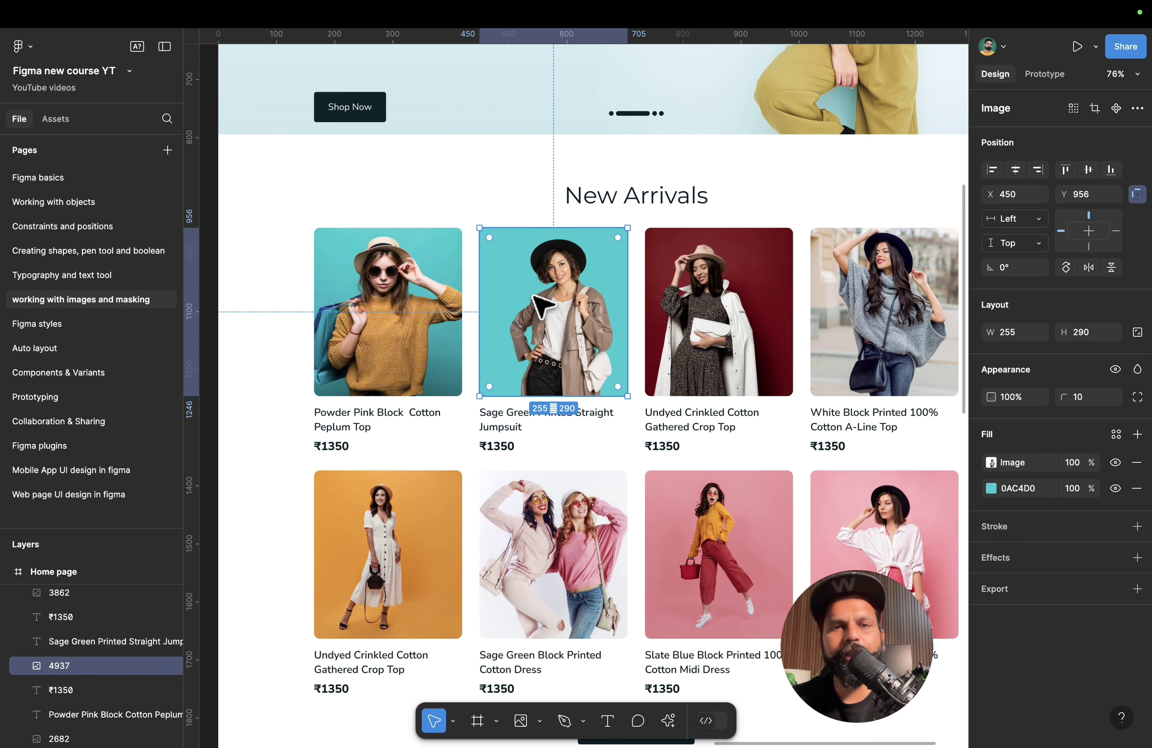
scroll(558, 296, "down", 4)
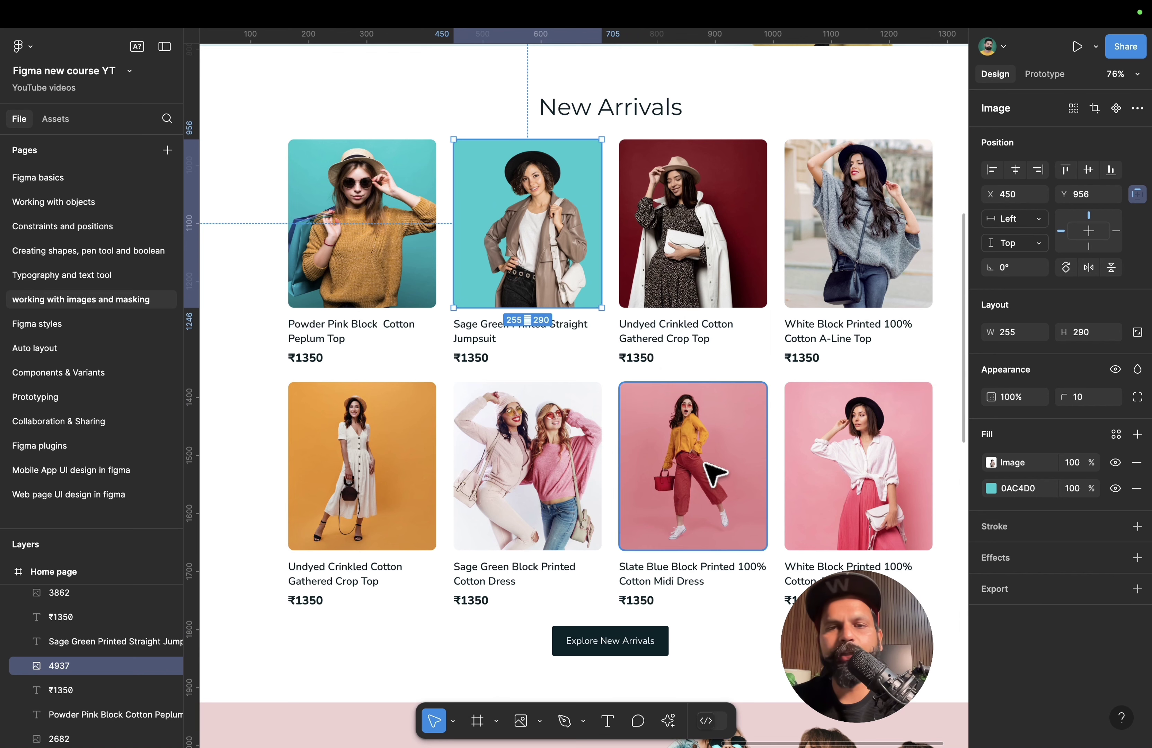
left_click(714, 471)
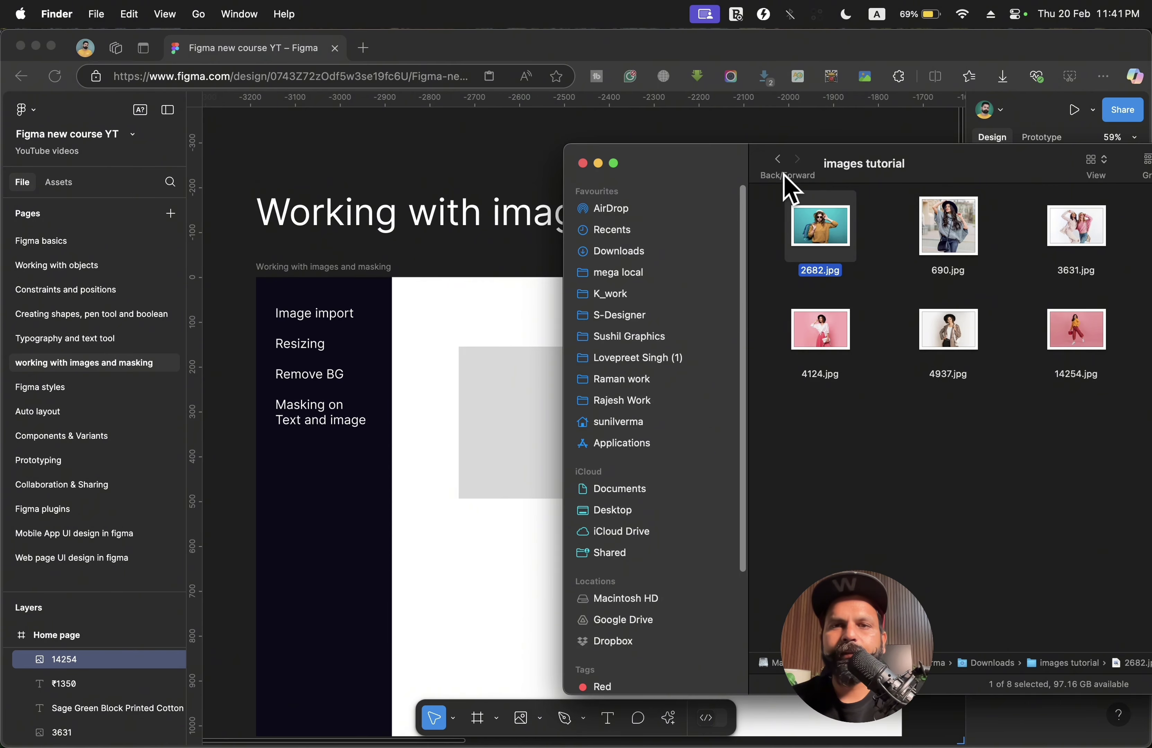
- Import 2682.jpg from the Finder folder "images tutorial" onto the "Working with images and masking" frame over the grey square
left_click_drag(787, 188, 961, 211)
scroll(490, 306, "down", 3)
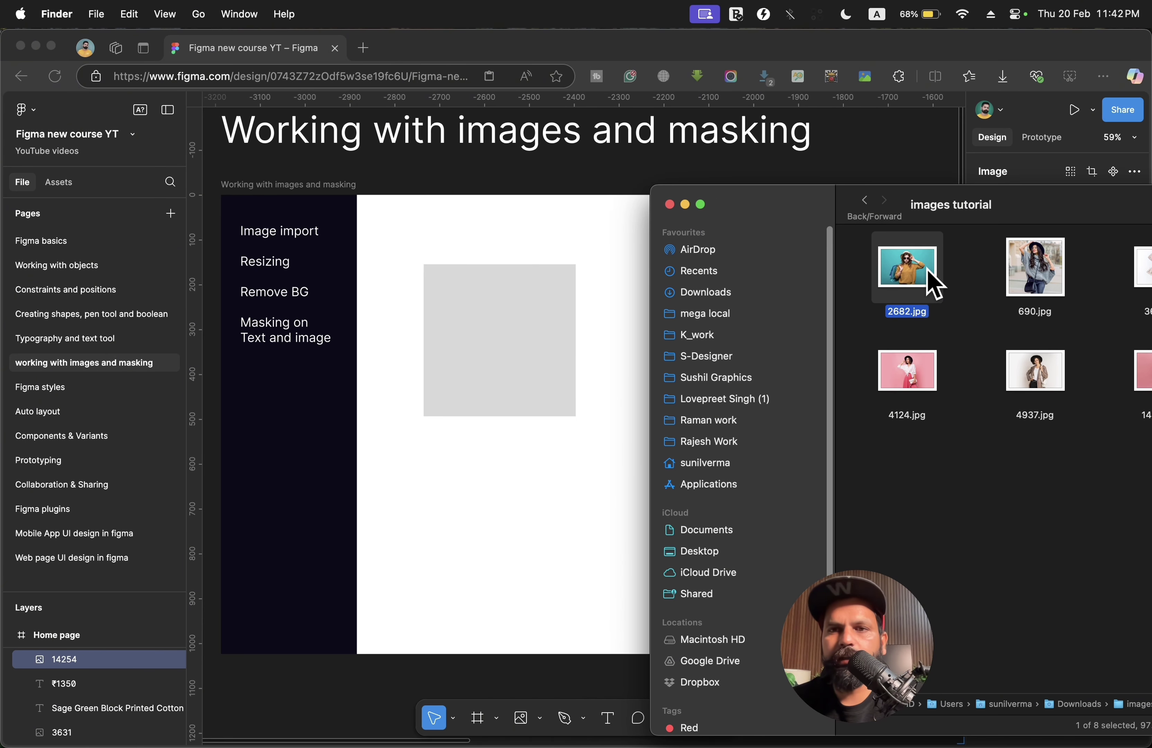
left_click_drag(921, 288, 500, 483)
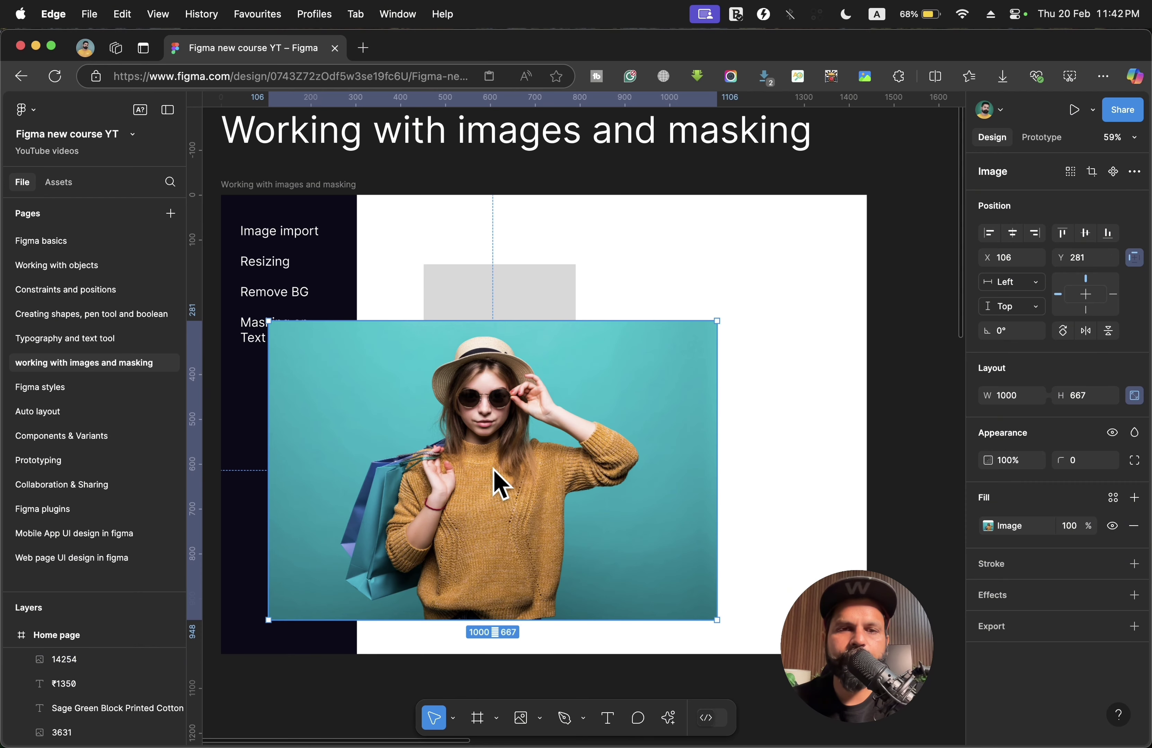
- Move the 2682 image onto the frame's white area and crop its sides and bottom to 452 × 466
left_click_drag(368, 505, 493, 470)
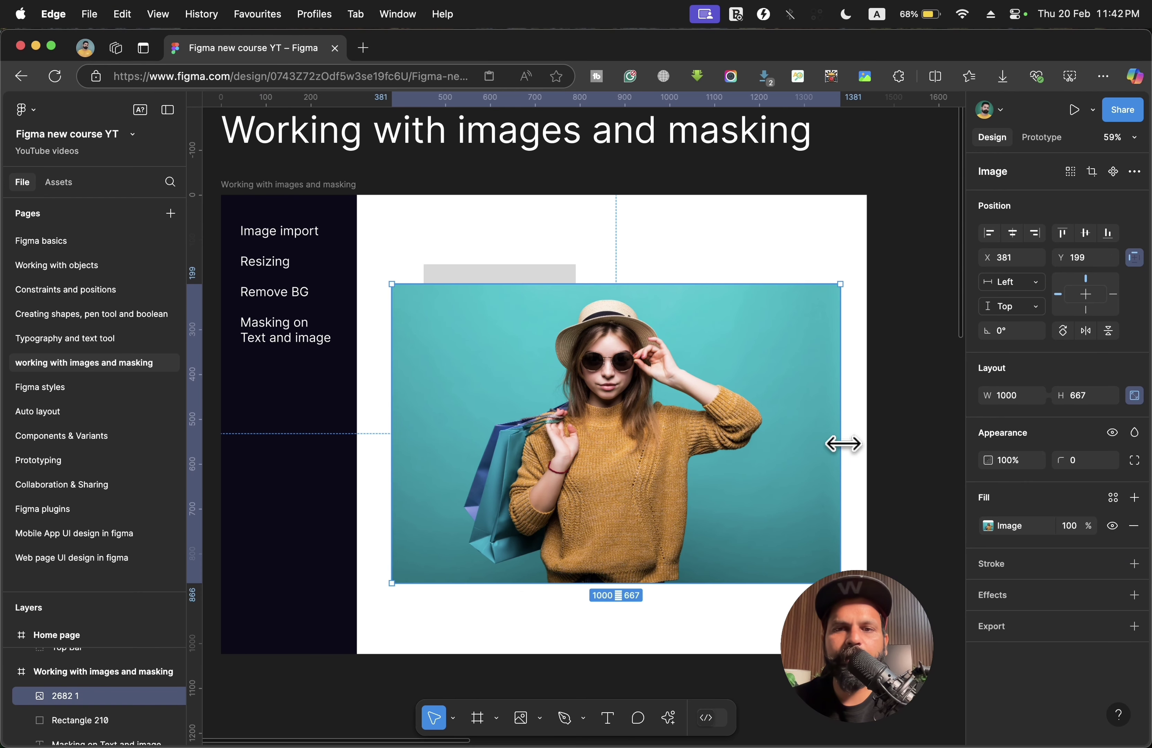
key("ctrl")
left_click_drag(842, 444, 710, 445)
left_click_drag(395, 442, 506, 442)
left_click_drag(640, 585, 639, 493)
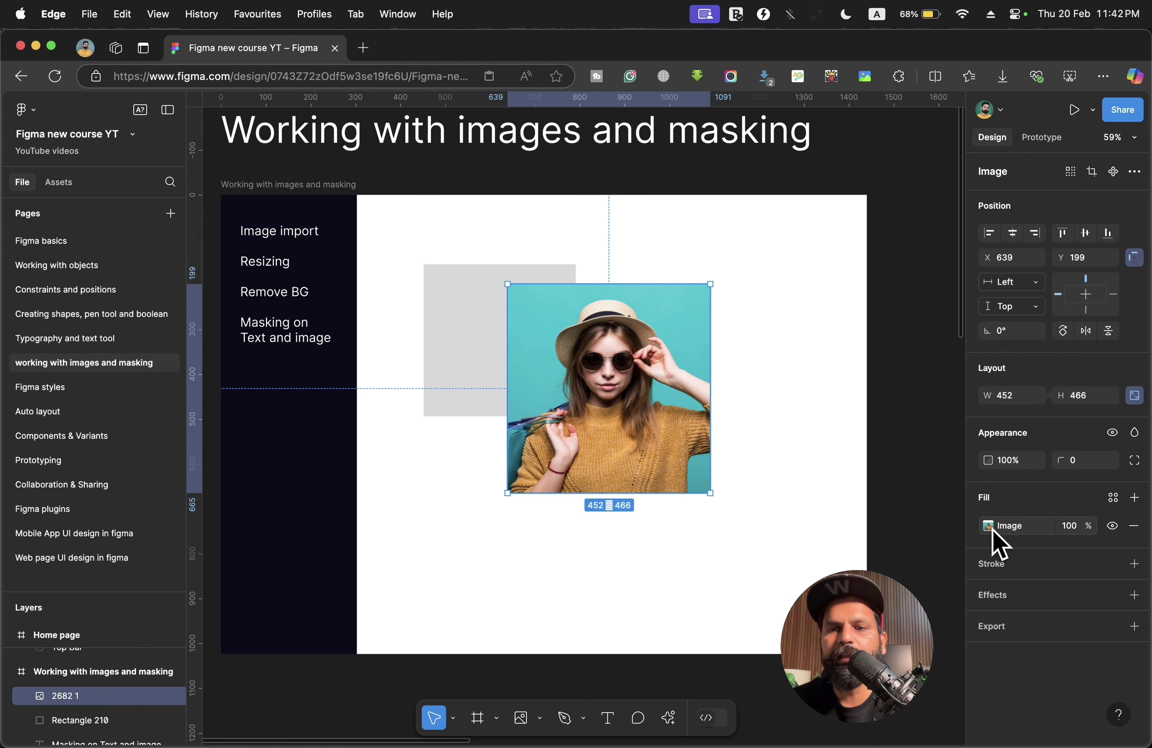
- Reposition the 2682 picture within its 452 × 466 crop and shrink it so more of the woman and her bags fits
left_click(953, 508)
left_click_drag(606, 427, 649, 399)
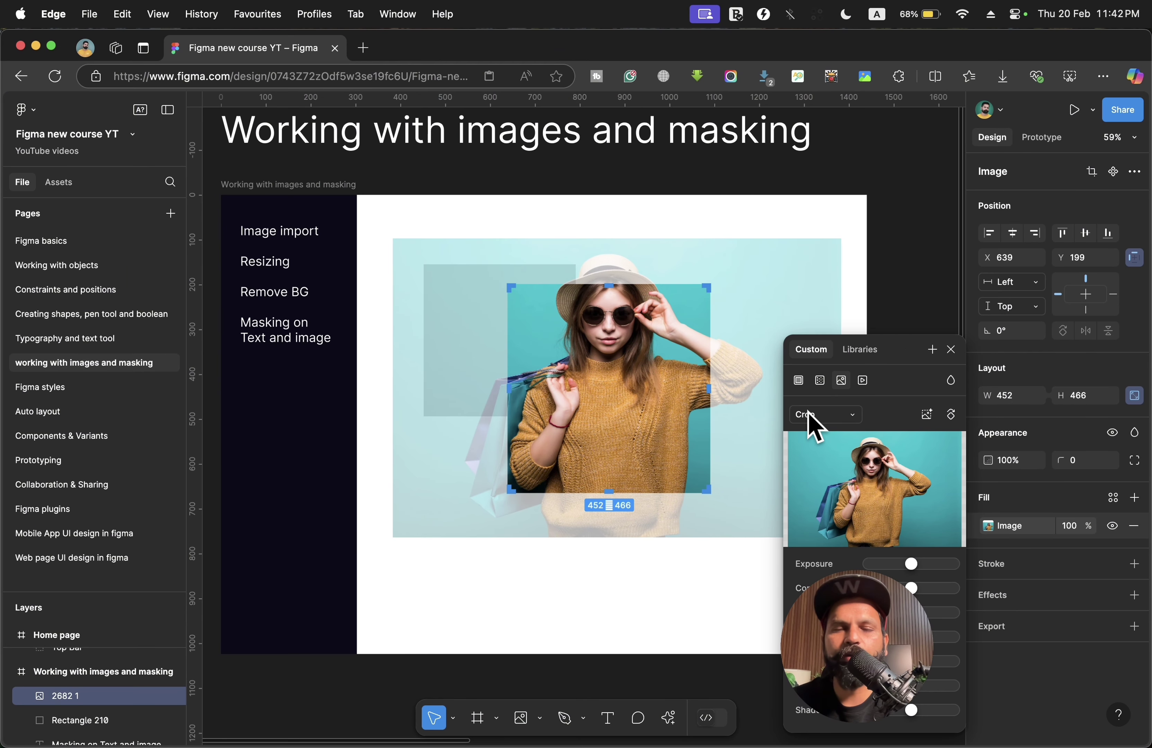
left_click_drag(617, 360, 596, 391)
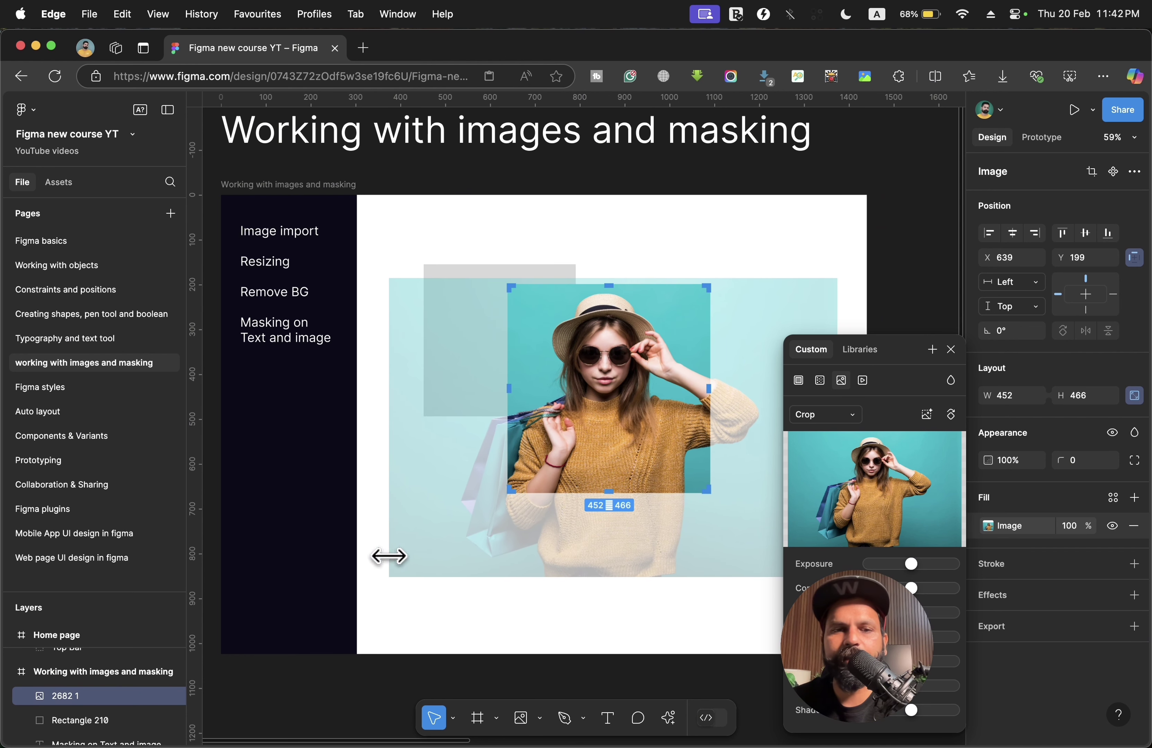
left_click_drag(391, 583, 445, 483)
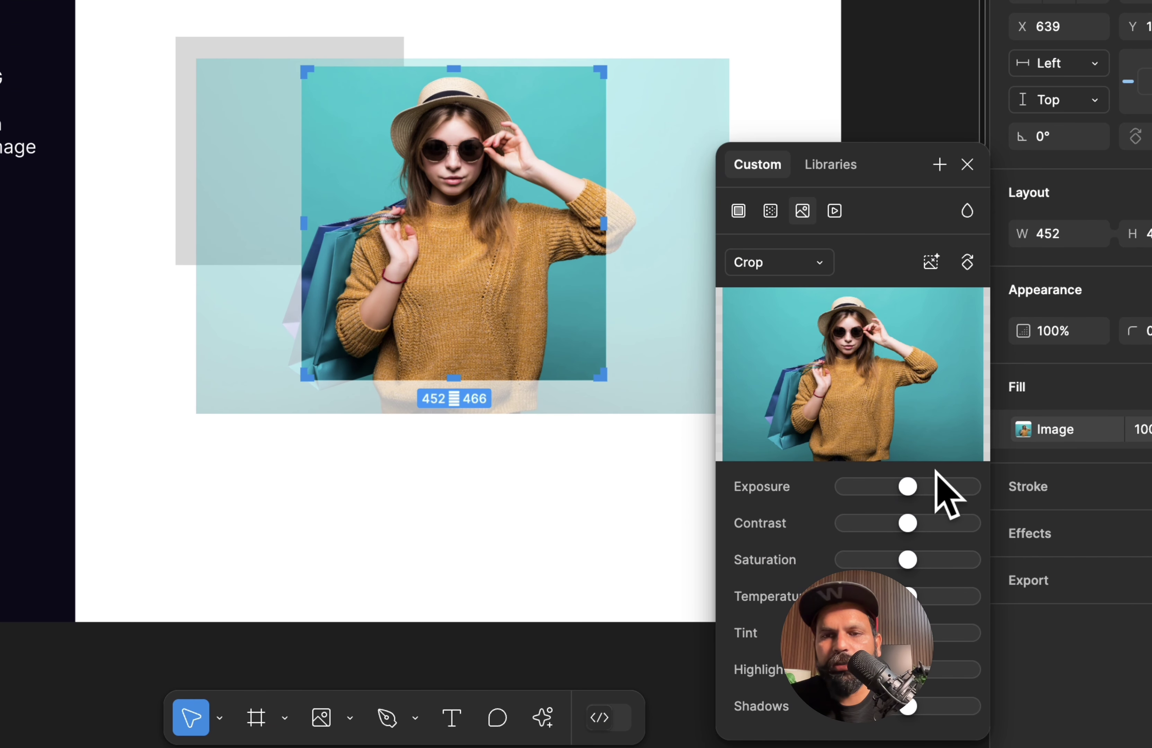
- Adjust the 2682 image fill by lowering Contrast, trying Tint in both directions, and raising Shadows slightly
left_click_drag(906, 486, 891, 558)
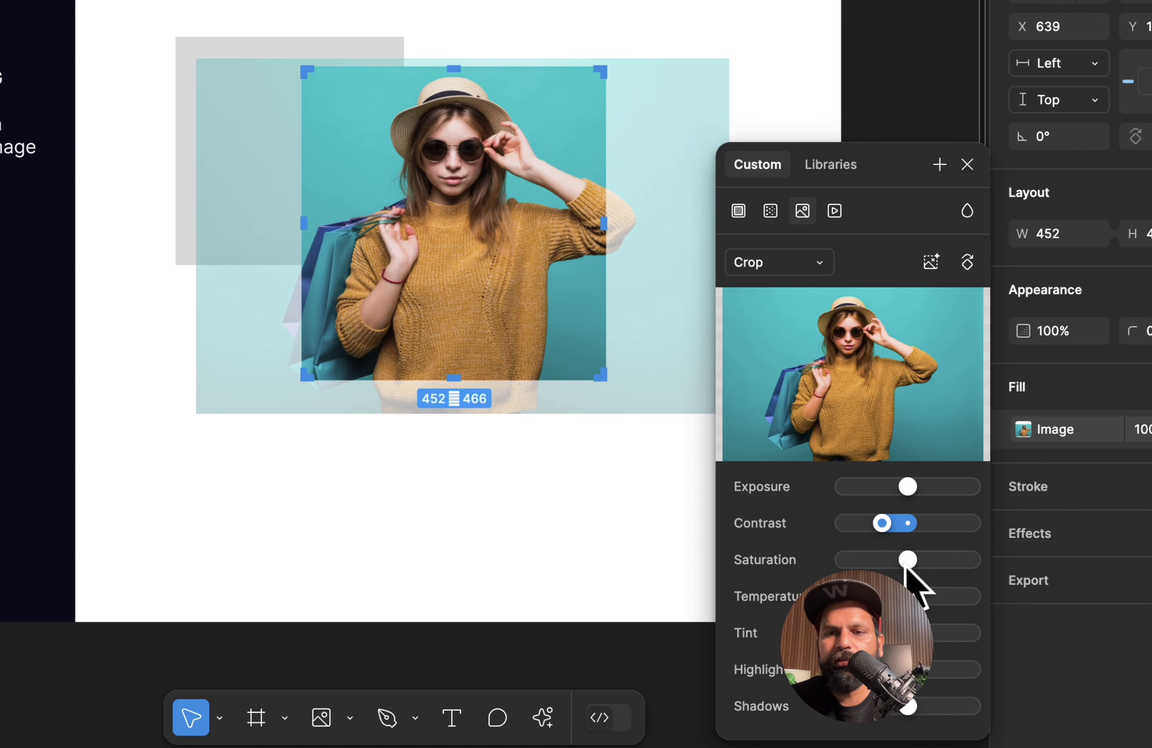
left_click_drag(907, 595, 927, 596)
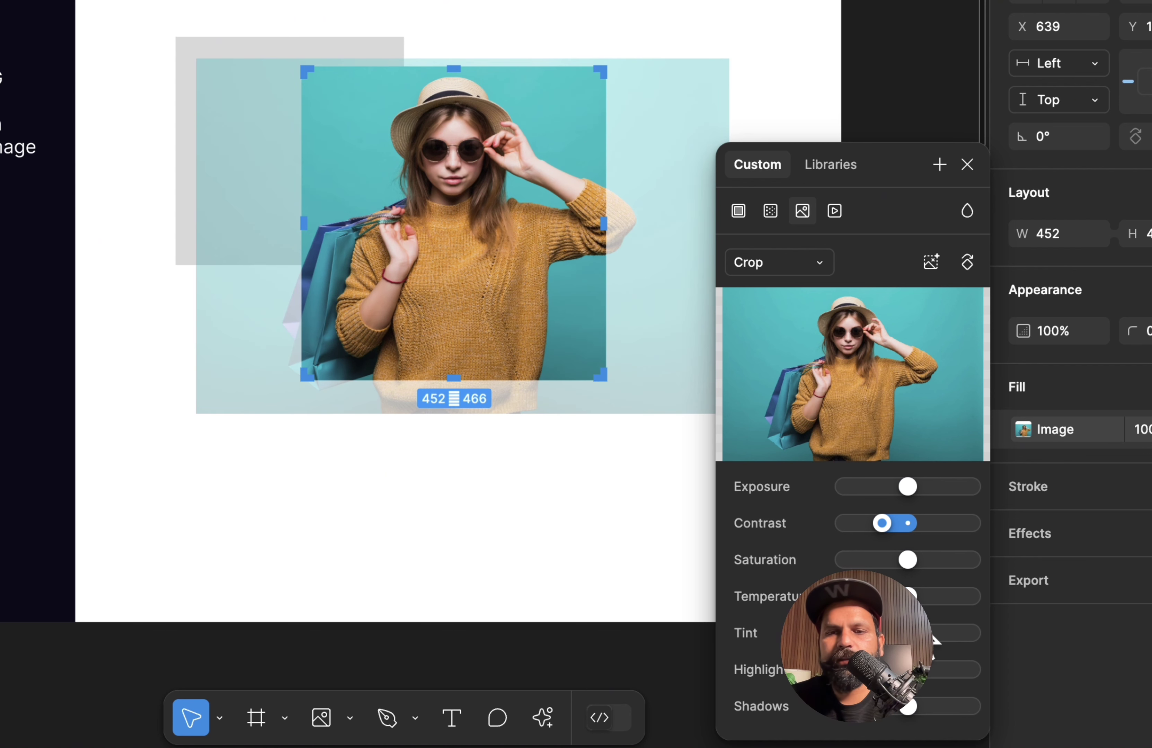
left_click_drag(907, 632, 970, 632)
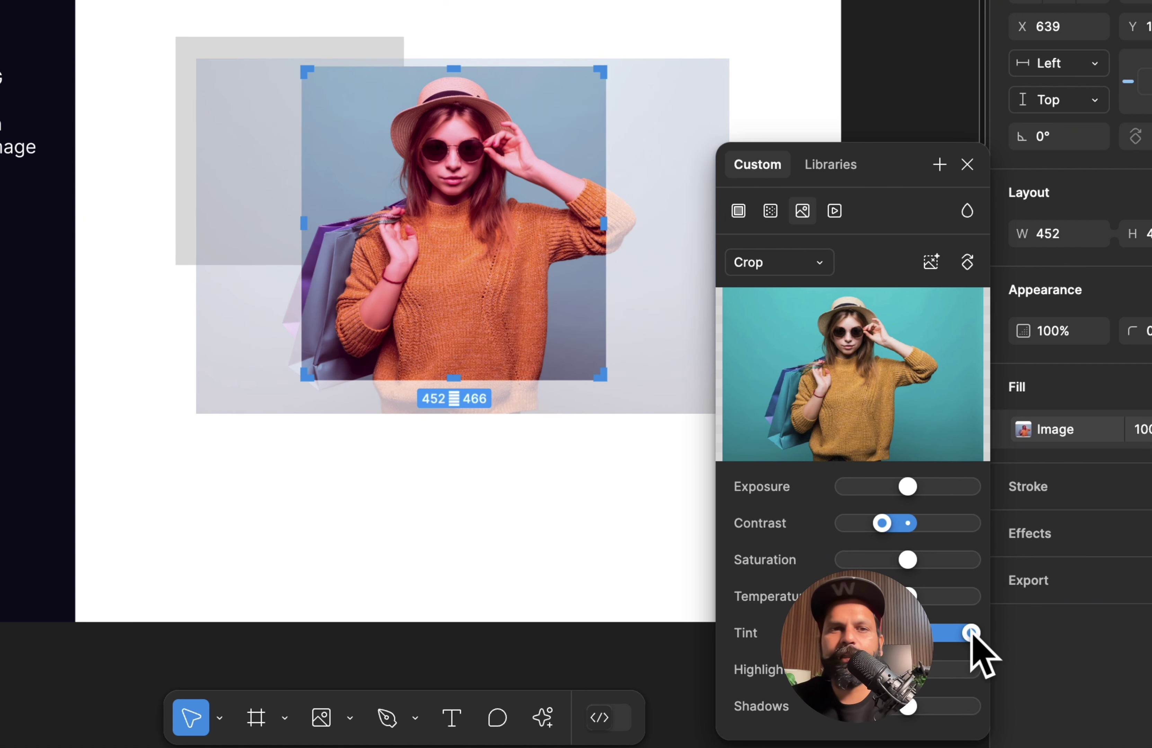
left_click_drag(970, 632, 954, 633)
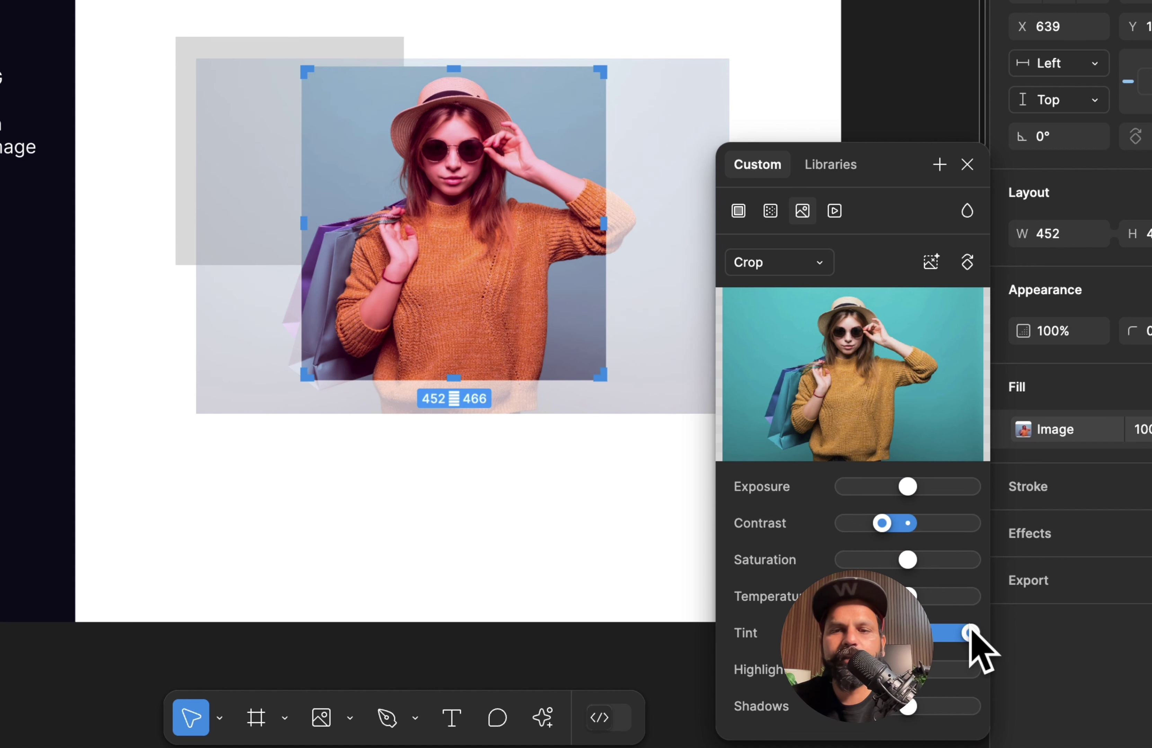
left_click_drag(969, 633, 906, 632)
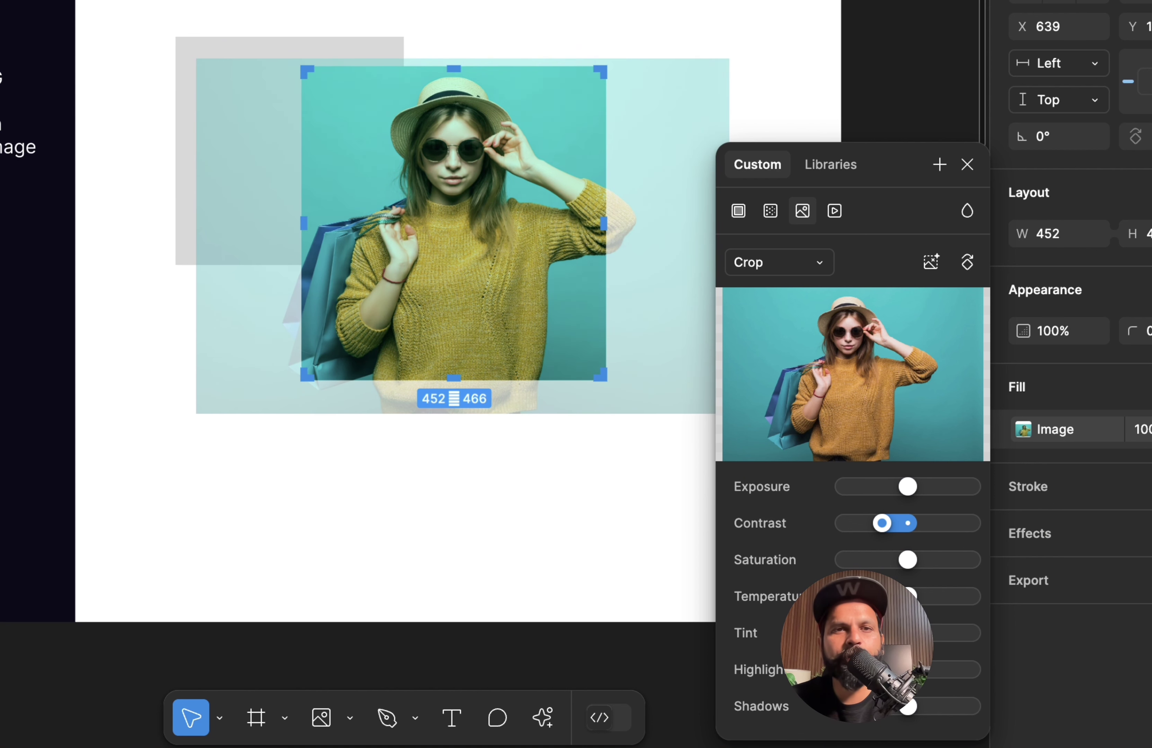
left_click_drag(932, 650, 888, 632)
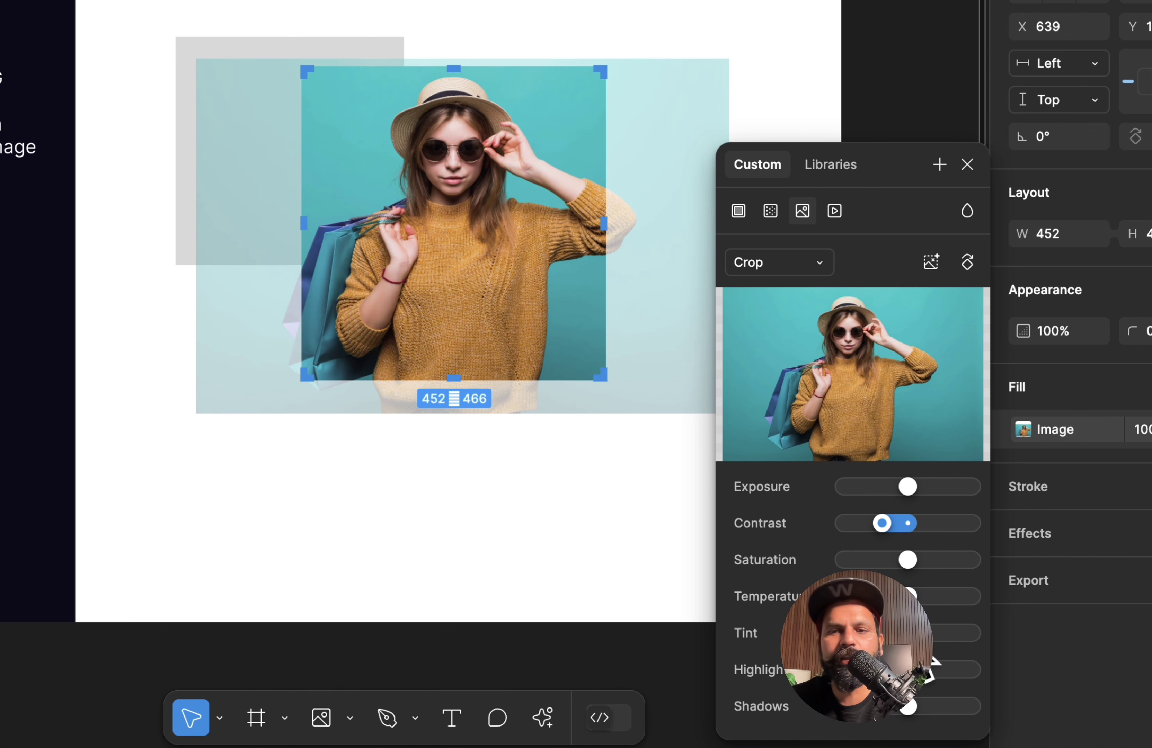
mouse_move(913, 690)
left_mouse_down()
mouse_move(937, 672)
mouse_move(853, 712)
mouse_move(985, 703)
mouse_move(929, 702)
left_mouse_up()
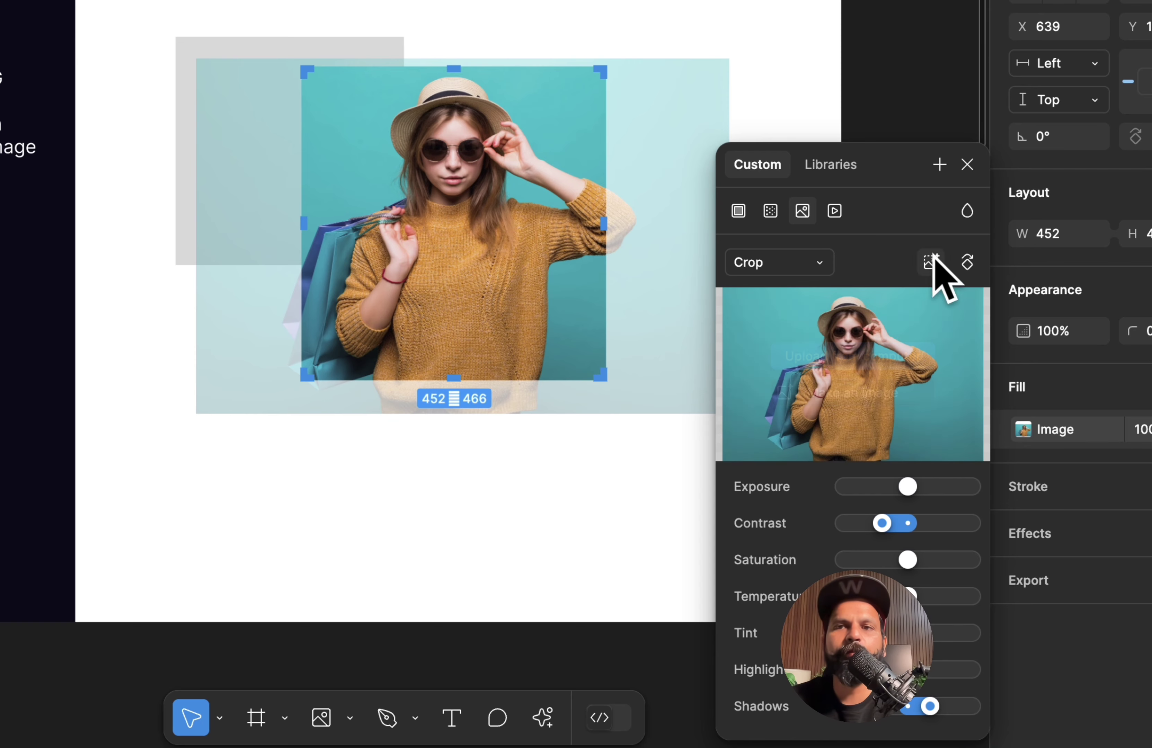
left_click(966, 165)
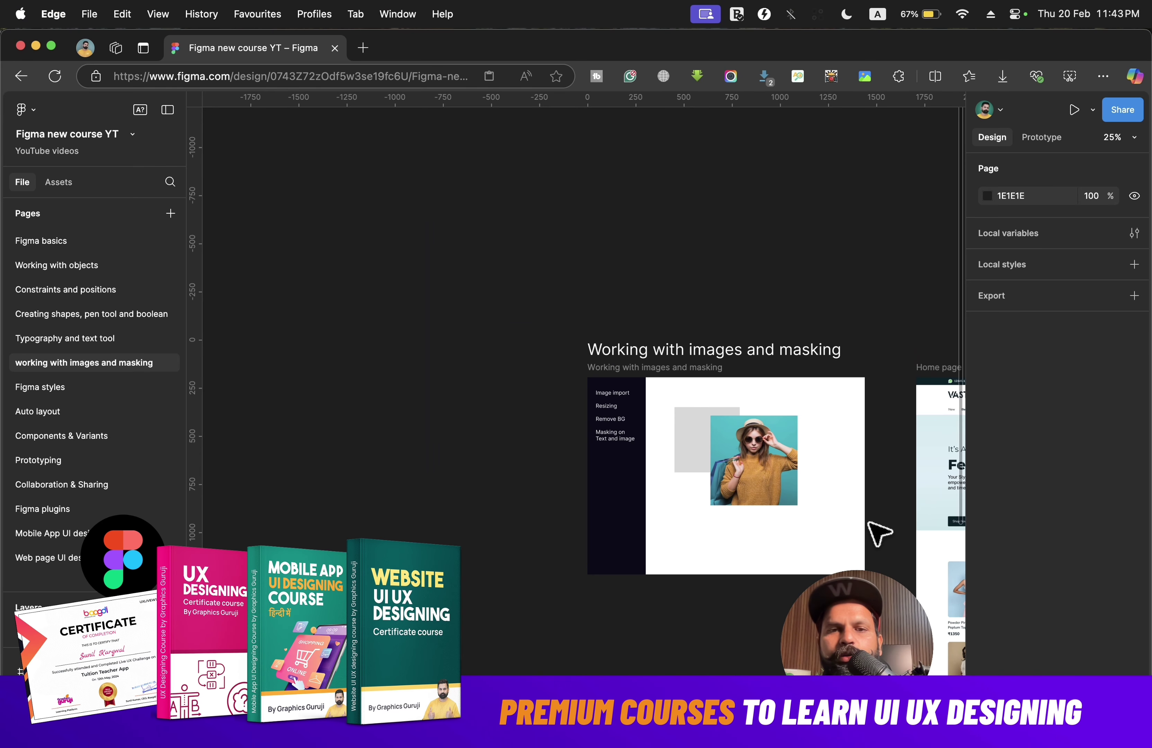
- Move the cropped 2682 image clear of the grey square to X 863, Y 177
scroll(878, 533, "up", 5)
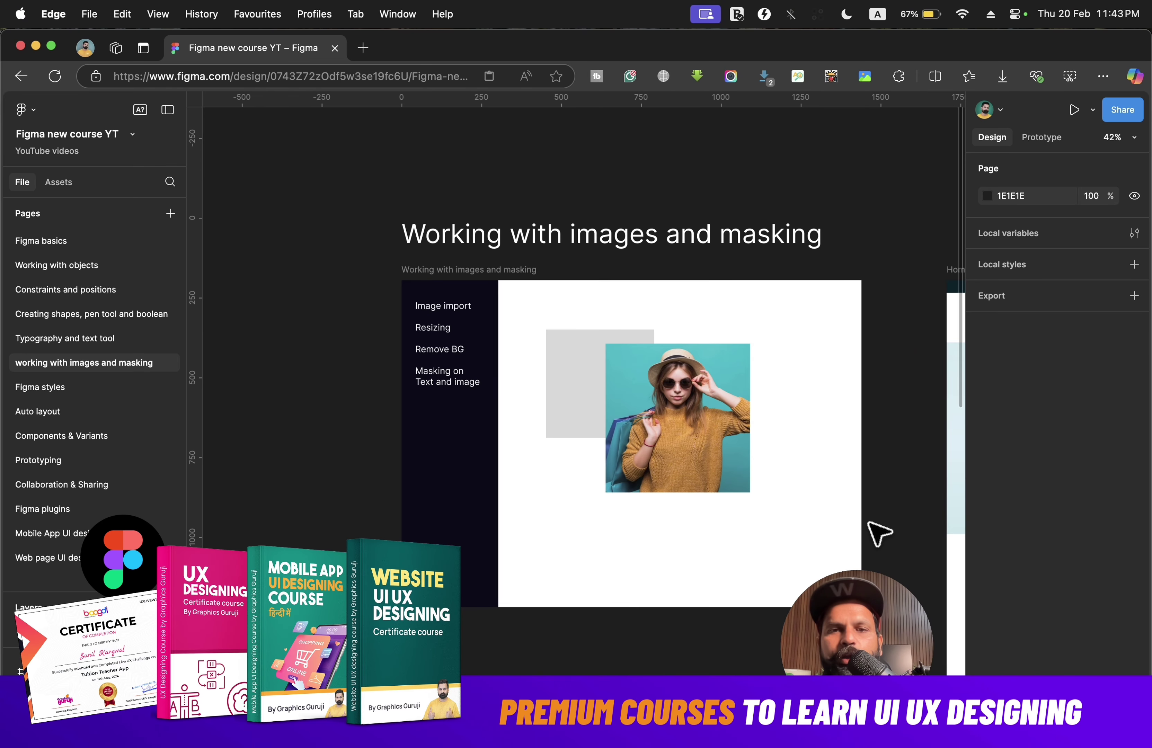
left_click(583, 462)
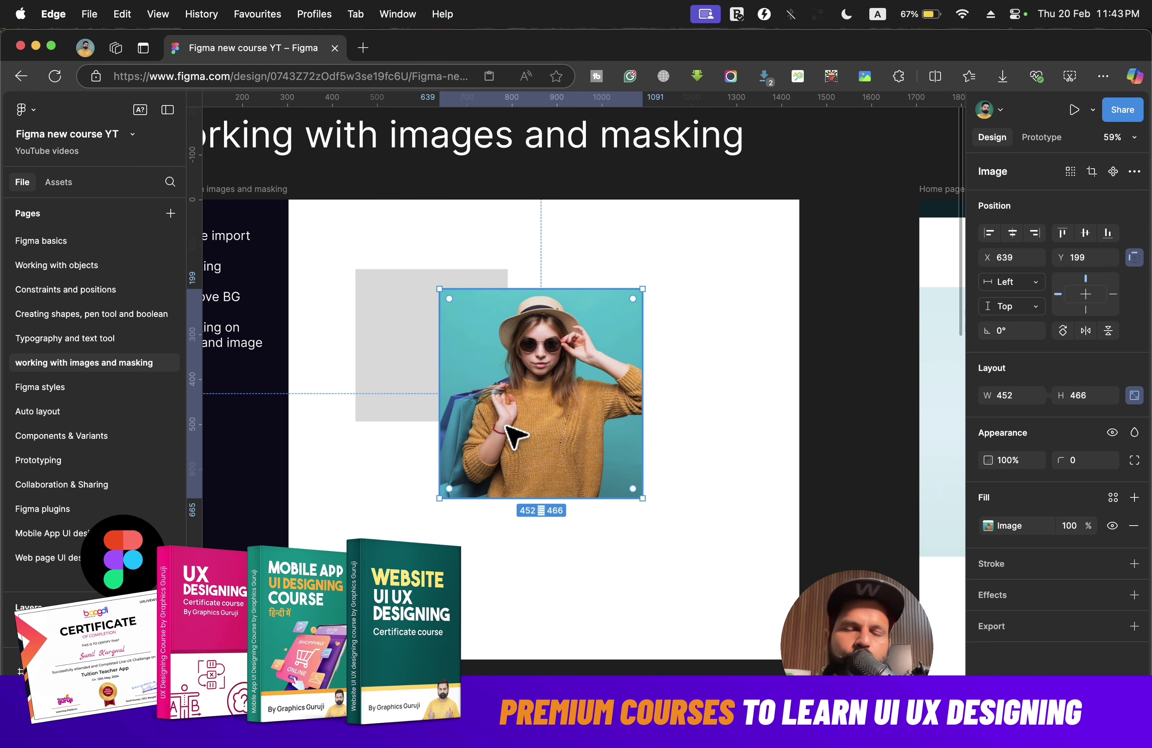
left_click_drag(514, 437, 604, 417)
- Copy 690.jpg from the Finder folder "images tutorial", paste it as the grey square's fill, and place the square at X 488, Y 177
key("super+Tab")
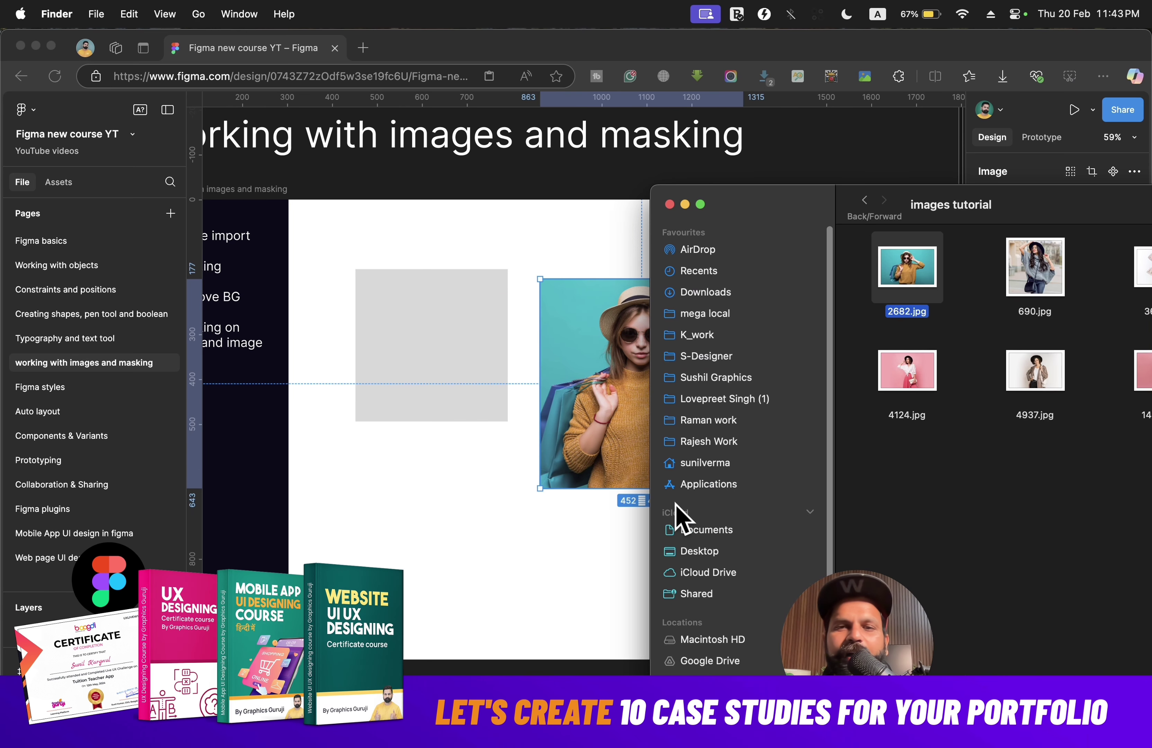
left_click(1048, 273)
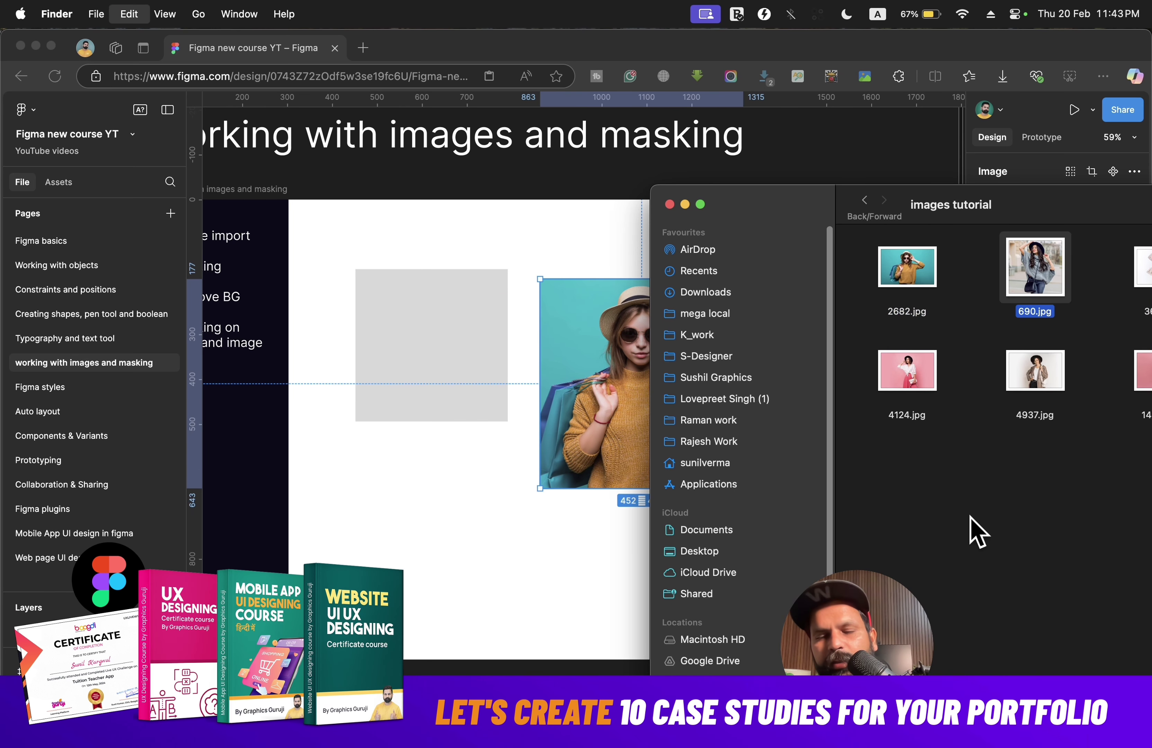
left_click_drag(1059, 316, 986, 350)
left_click_drag(1064, 214, 1115, 180)
left_click(443, 371)
left_click(445, 373)
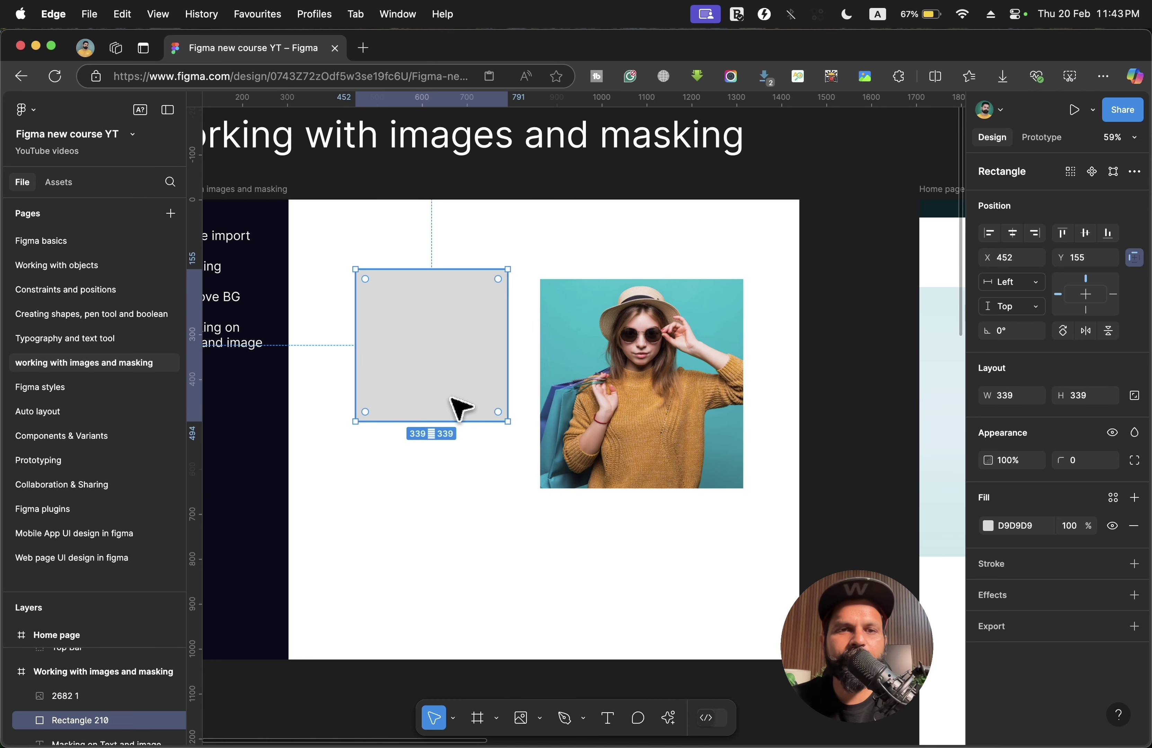
mouse_move(393, 311)
left_mouse_down()
mouse_move(393, 364)
mouse_move(403, 334)
left_mouse_up()
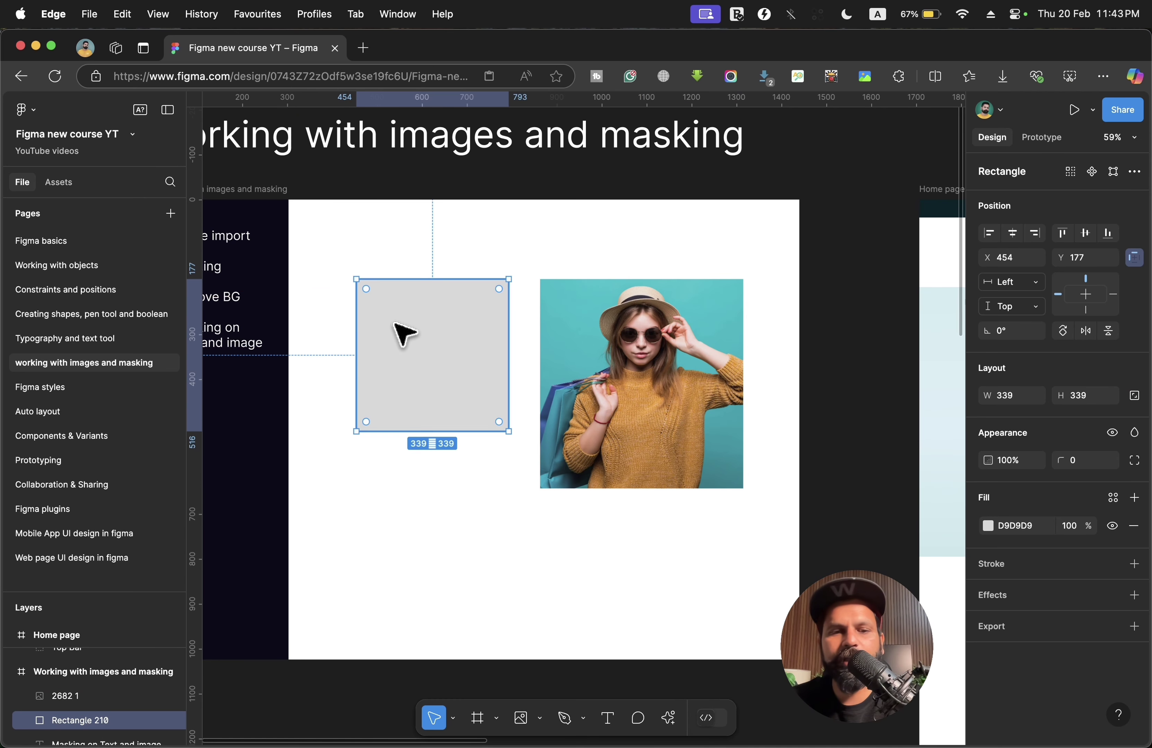
key("super+v")
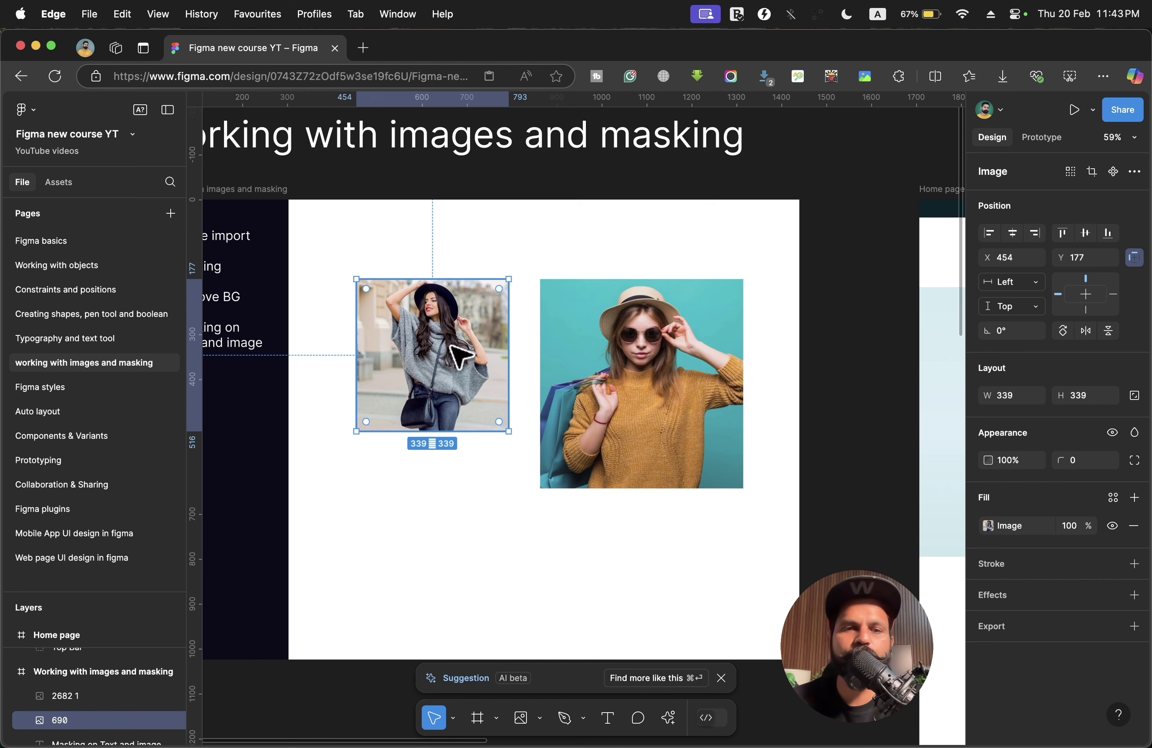
mouse_move(449, 346)
left_mouse_down()
mouse_move(389, 400)
mouse_move(463, 347)
left_mouse_up()
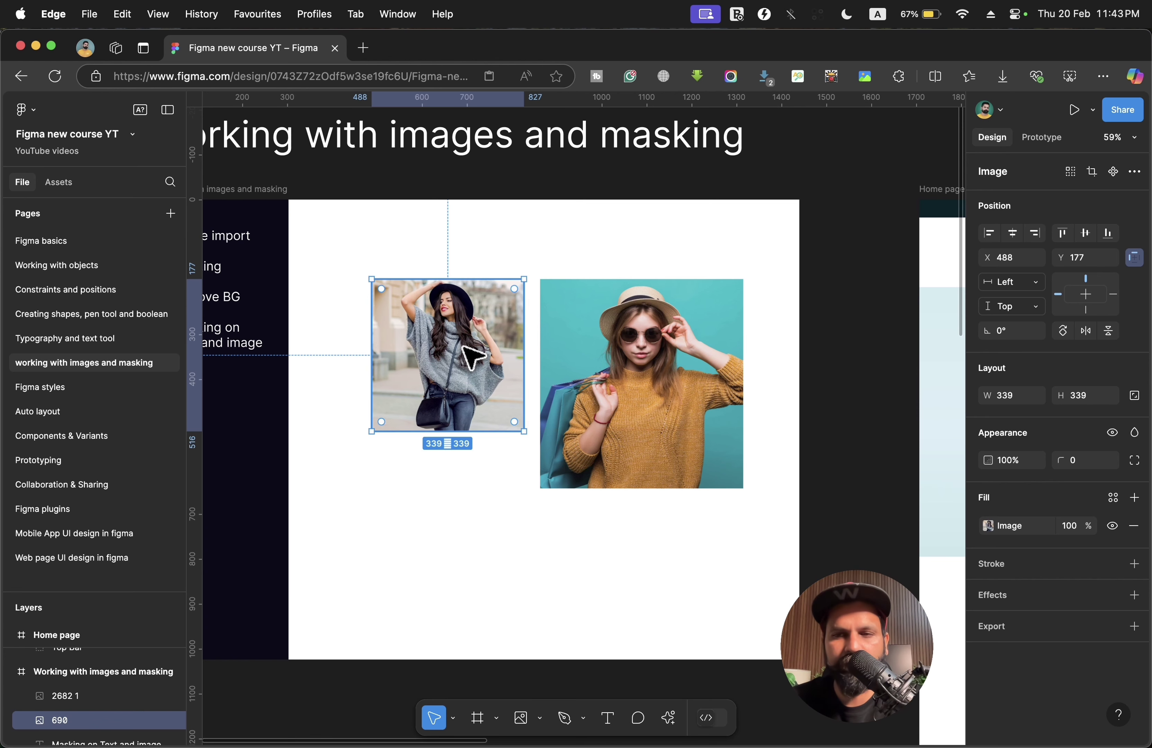
- Change the 690 image's fill mode to Crop and leave crop editing
left_click(988, 526)
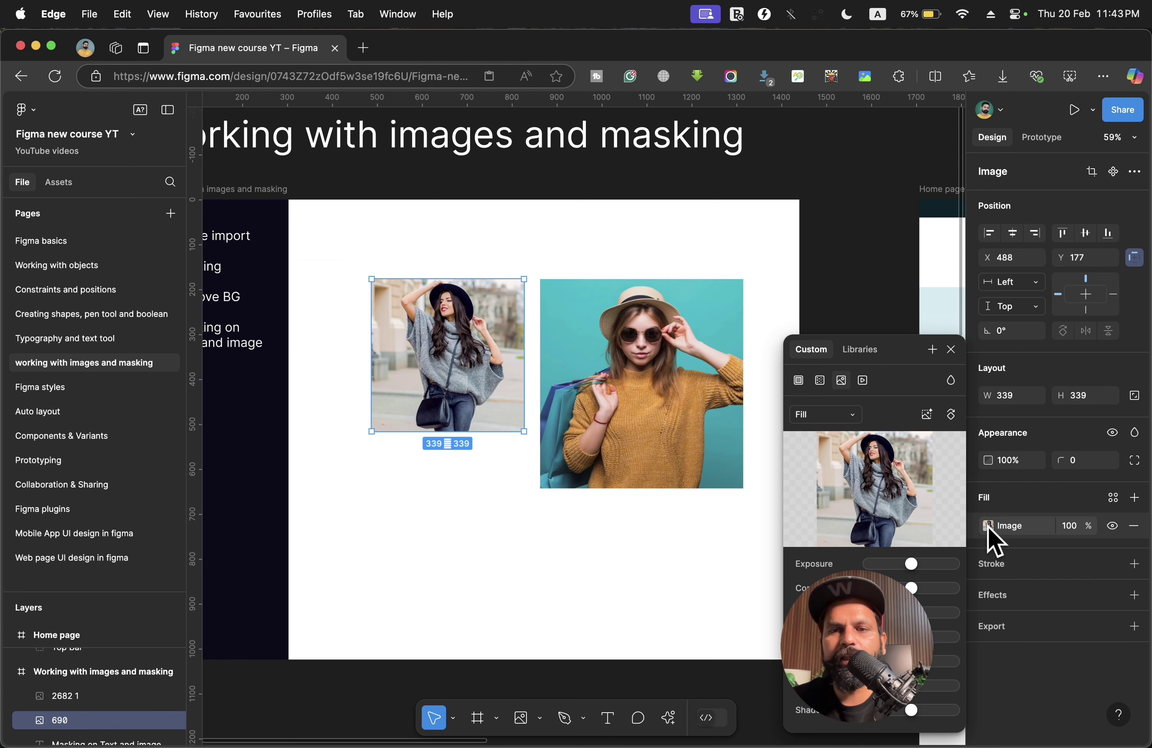
left_click(846, 414)
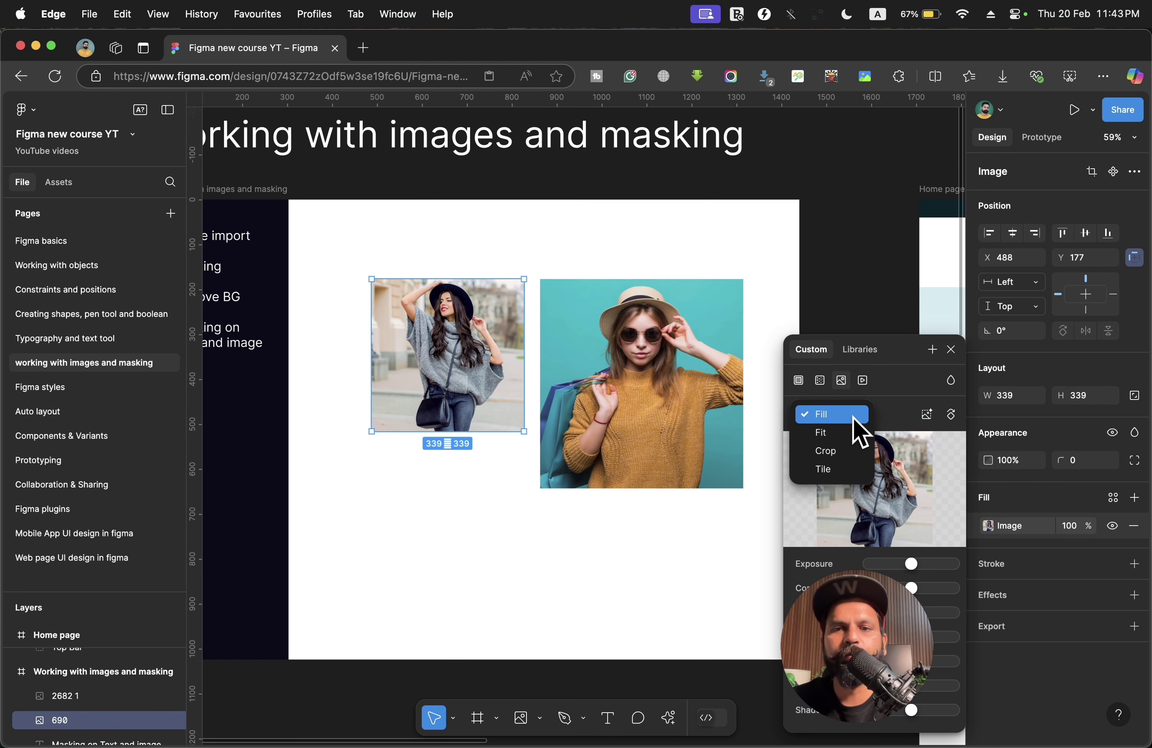
left_click(854, 450)
mouse_move(458, 363)
left_mouse_down()
mouse_move(457, 347)
mouse_move(461, 363)
left_mouse_up()
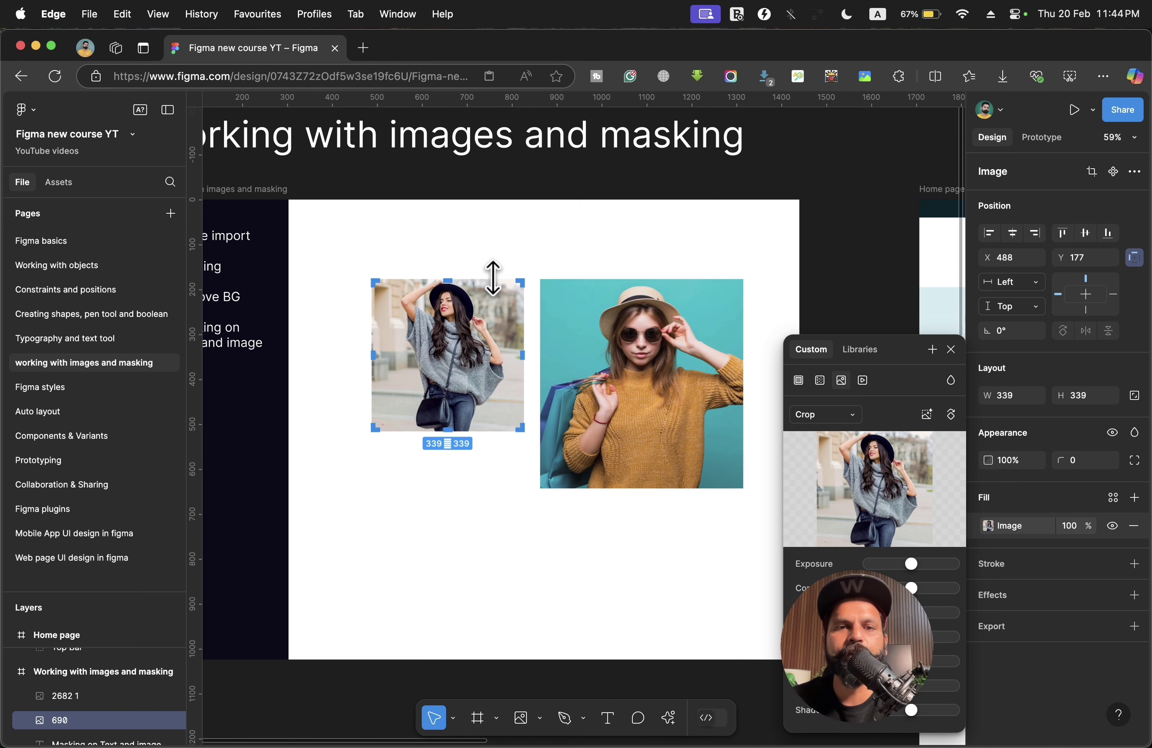
key("Escape")
- Move the 690 image to X 403, Y 177 and round its corners to a radius of 40
scroll(493, 277, "up", 5)
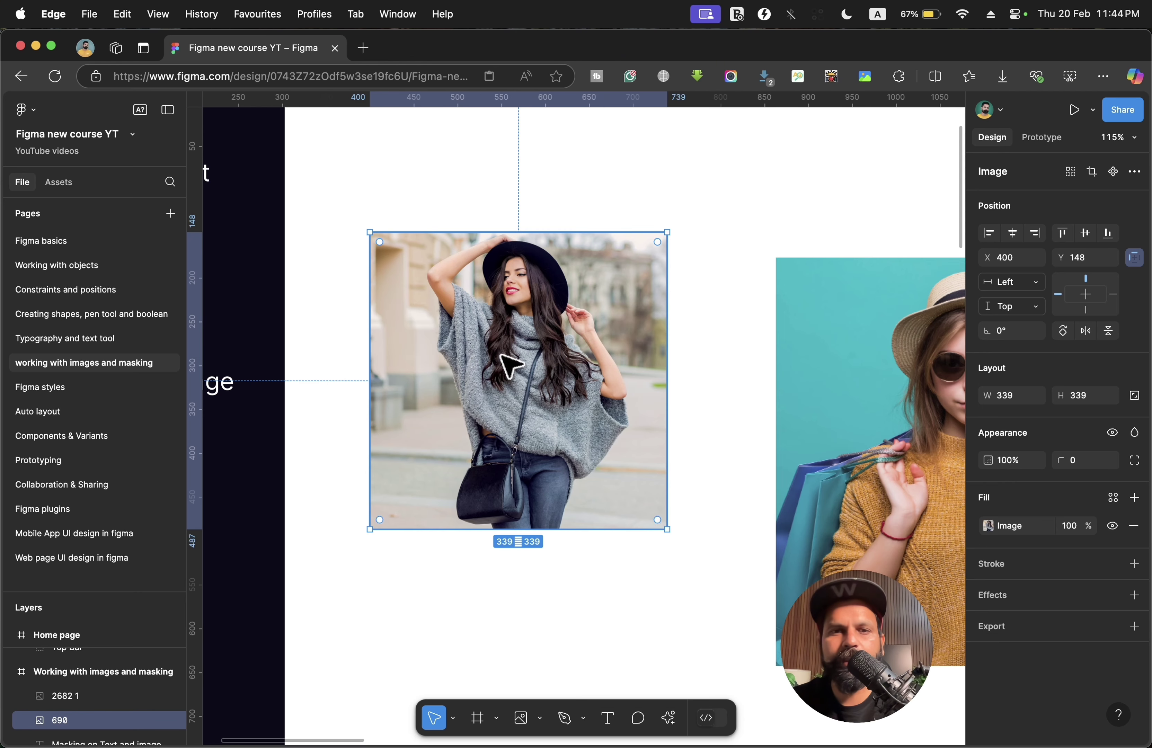
mouse_move(507, 366)
left_mouse_down()
mouse_move(534, 408)
mouse_move(509, 390)
left_mouse_up()
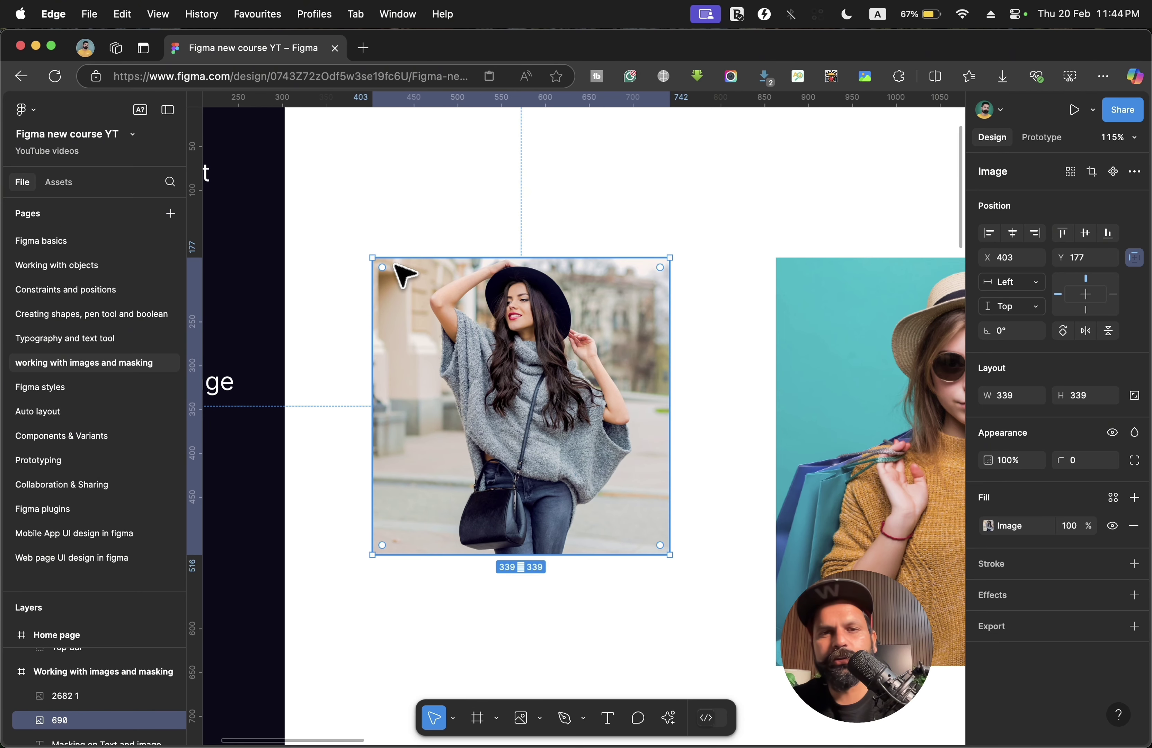
left_click_drag(384, 267, 411, 296)
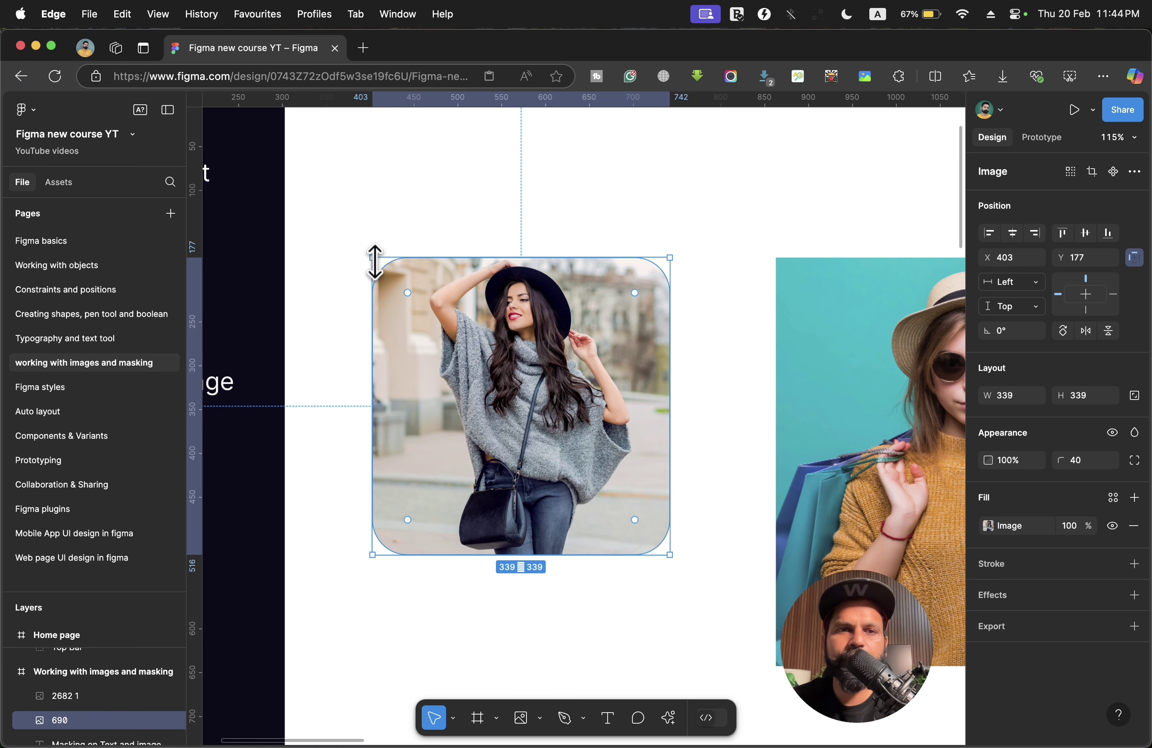
- Resize the rounded 690 image from its corners to a slightly smaller square
mouse_move(362, 252)
left_mouse_down()
mouse_move(335, 377)
mouse_move(470, 234)
mouse_move(386, 234)
mouse_move(375, 255)
left_mouse_up()
left_click_drag(670, 554, 651, 532)
key("alt")
left_click(728, 474)
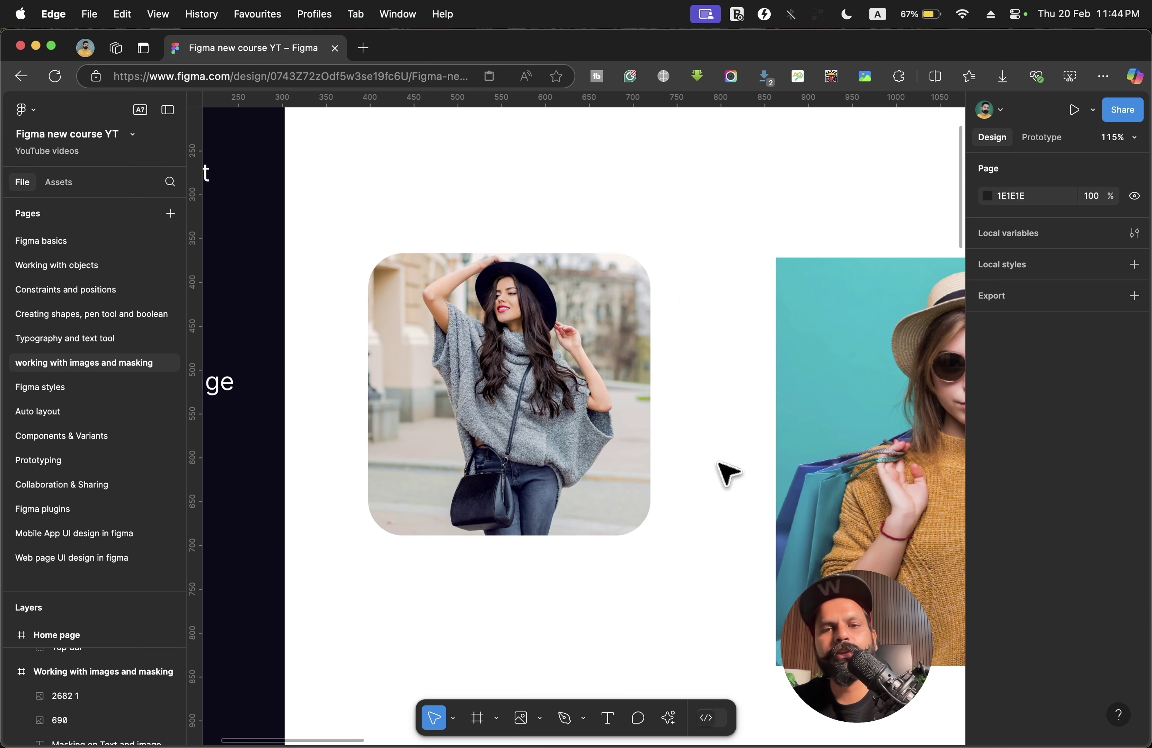
- Add the text "FASHION" on the frame's white area below the 690 image
scroll(728, 473, "down", 5)
left_click(567, 399)
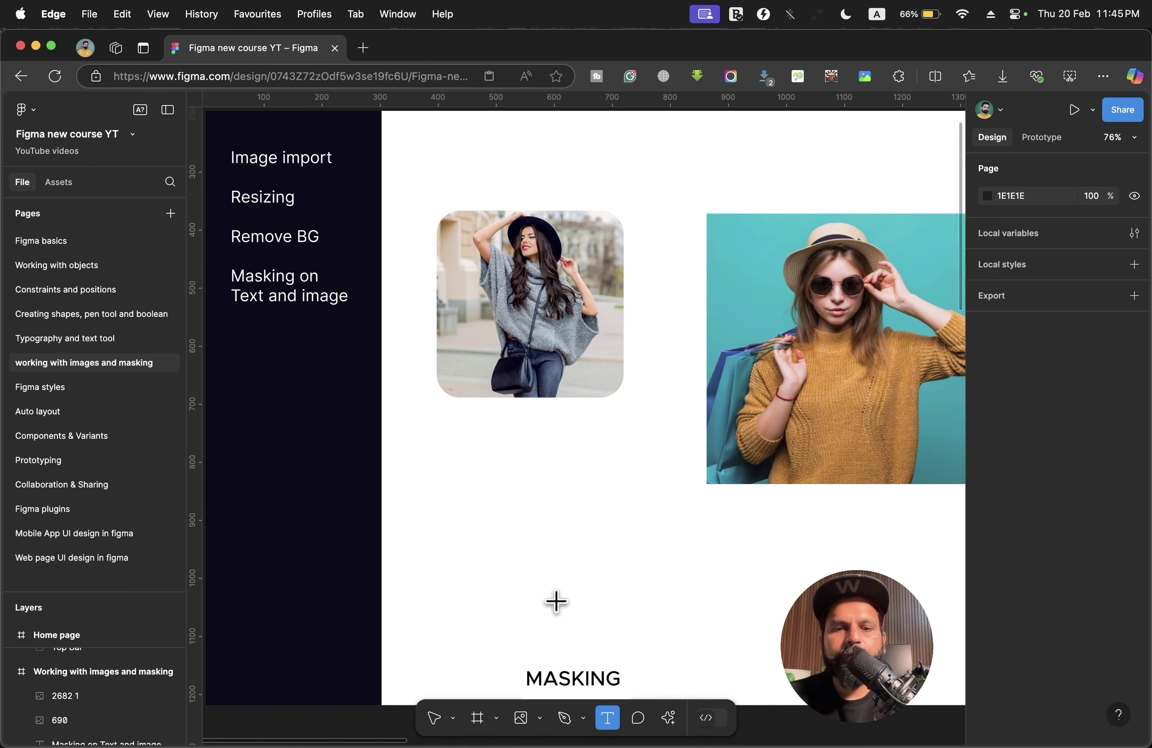
left_click(490, 492)
type("FASHION")
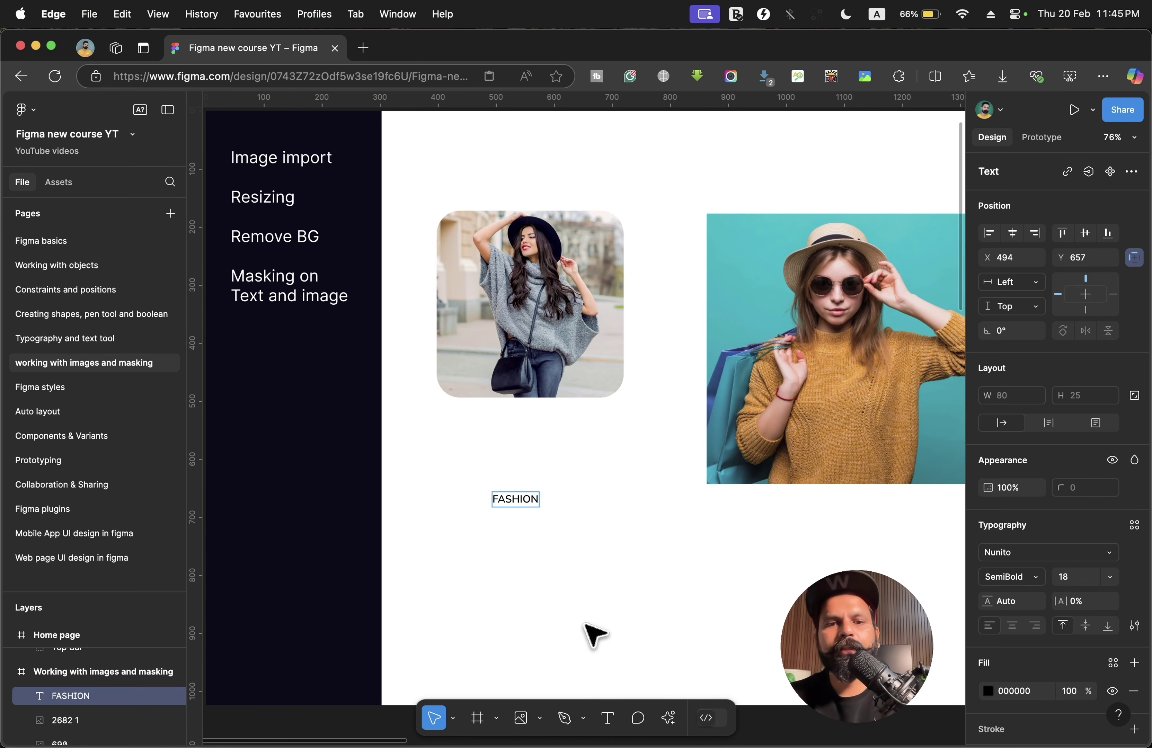
key("Escape")
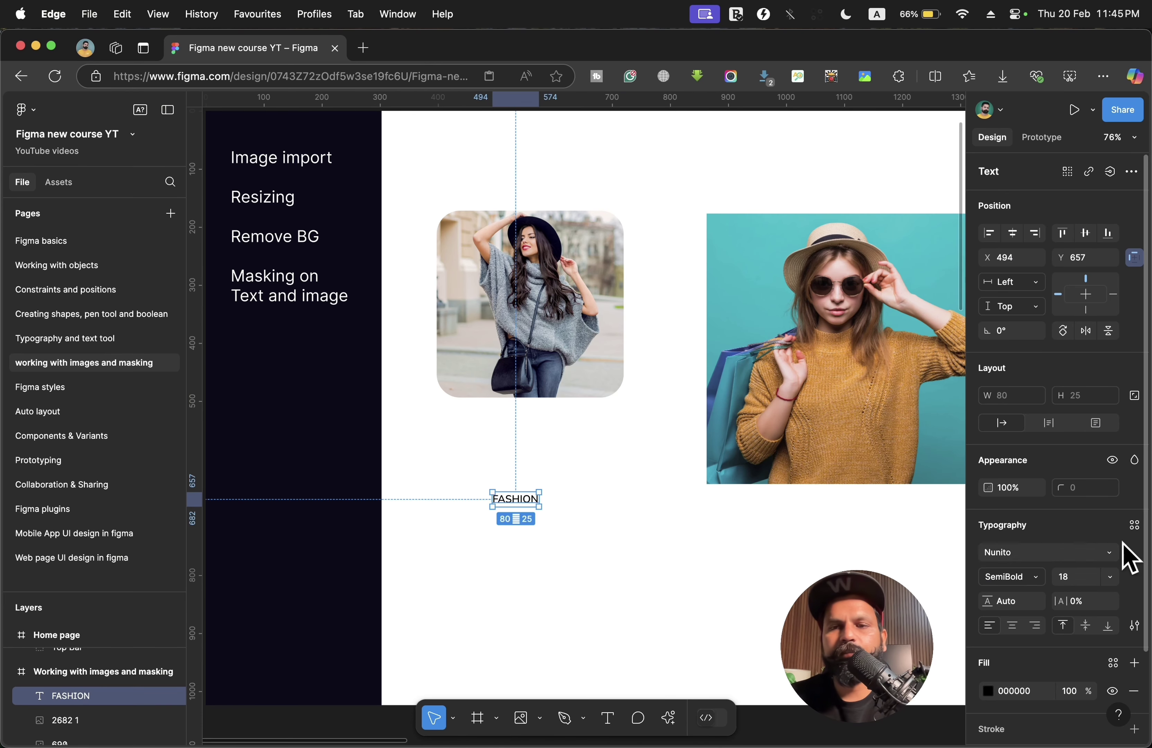
- Preview alternative fonts on the FASHION text and apply the Outsider font
left_click(1020, 553)
key("Down")
key("Down")
key("Down")
key("Down")
key("Down")
key("Down")
key("Down")
key("Down")
key("Down")
key("Down")
key("Down")
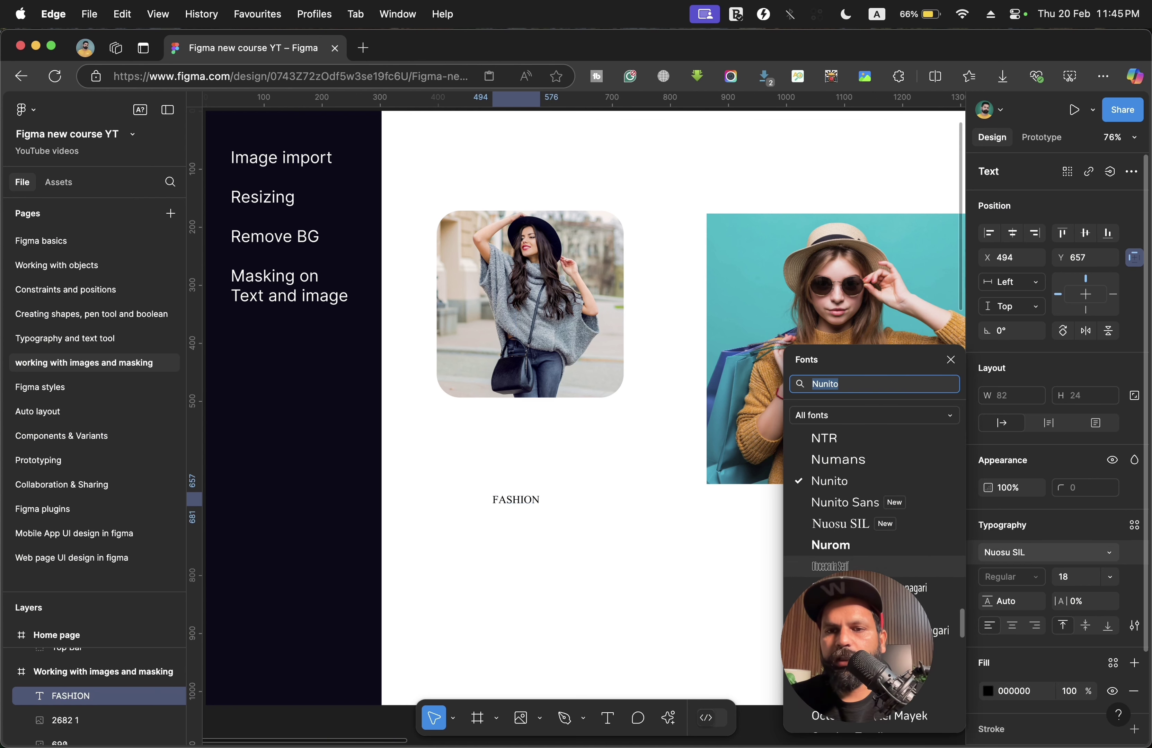
scroll(874, 479, "down", 5)
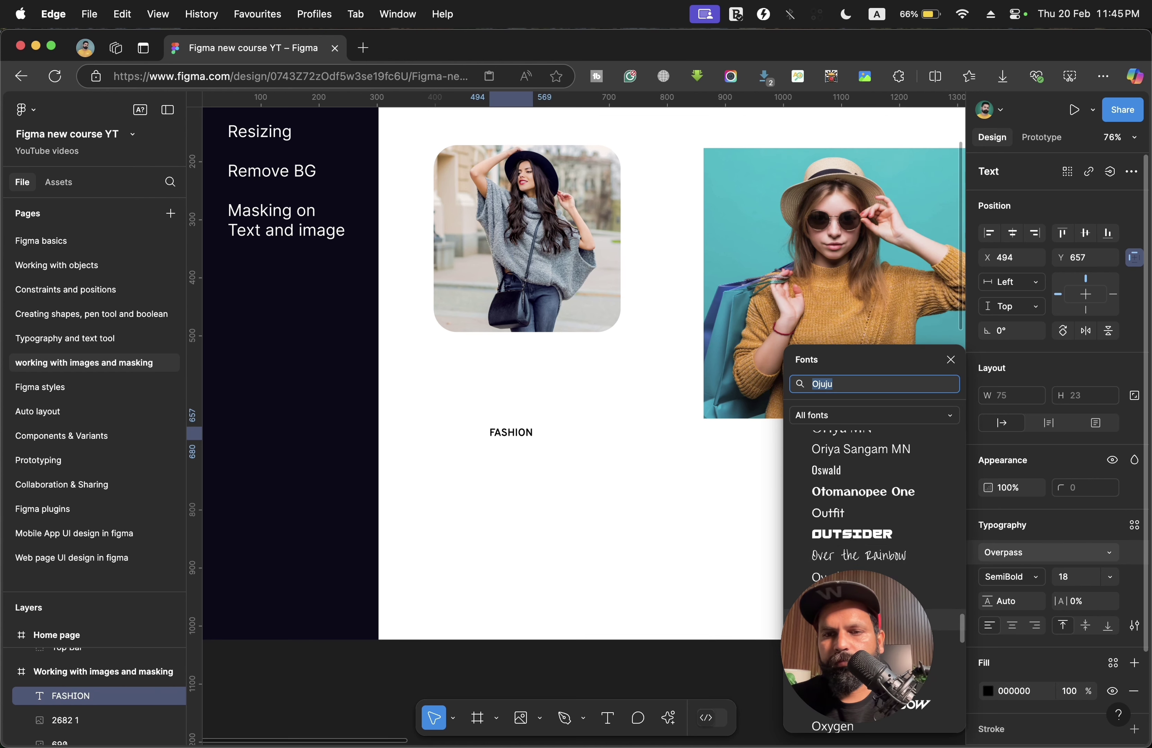
left_click(853, 535)
- Scale the FASHION text proportionally to 770 × 133 and place it below the images at X 398, Y 694
key("k")
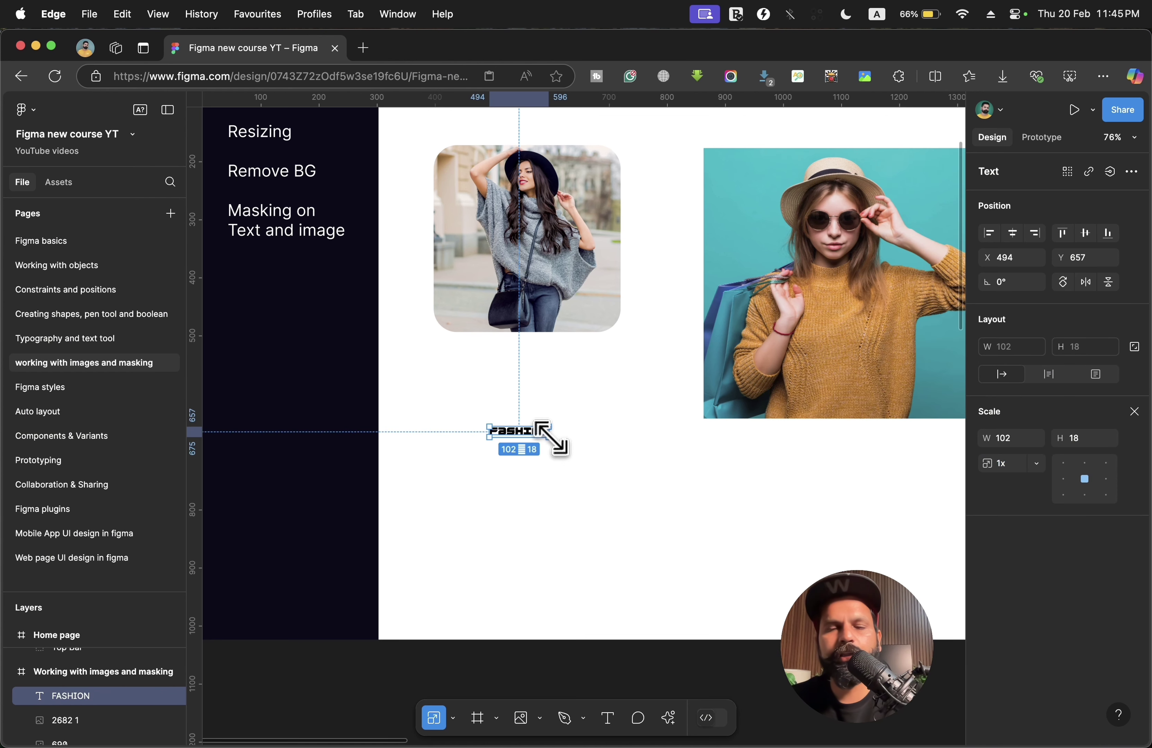
left_click_drag(550, 438, 607, 501)
left_click_drag(678, 457, 624, 479)
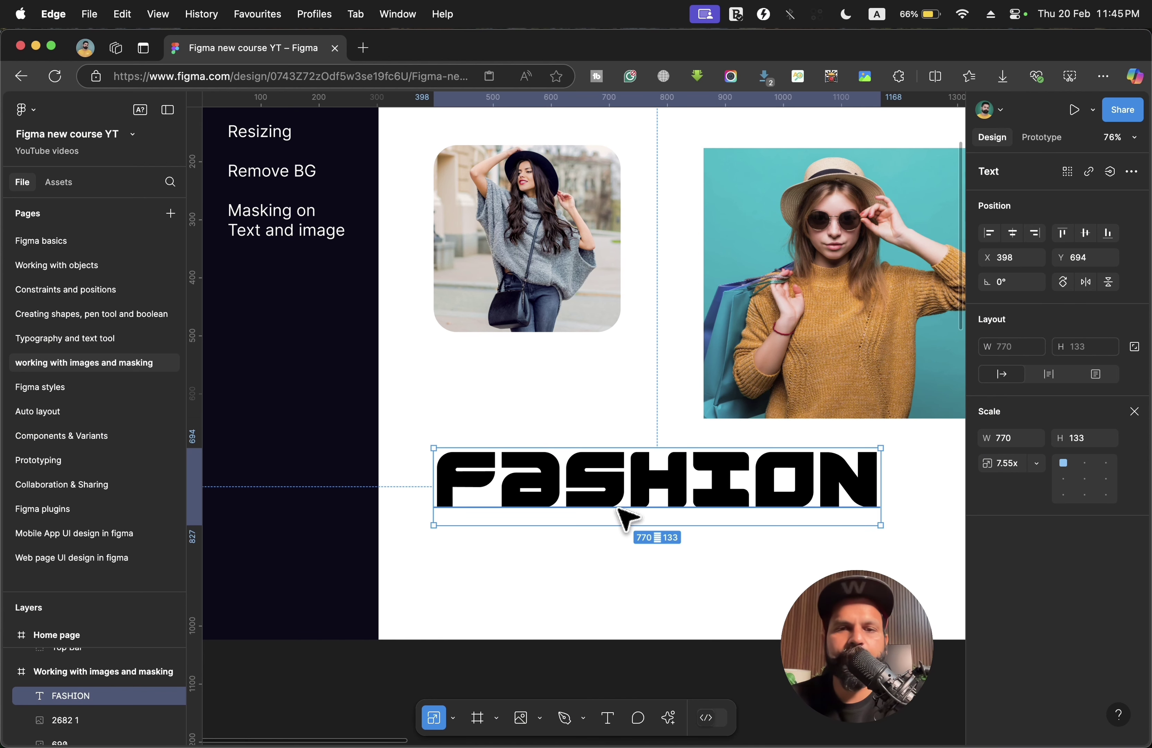
- Replace the FASHION text's black fill with the uploaded photo of the woman in the grey sweater
left_click(1135, 412)
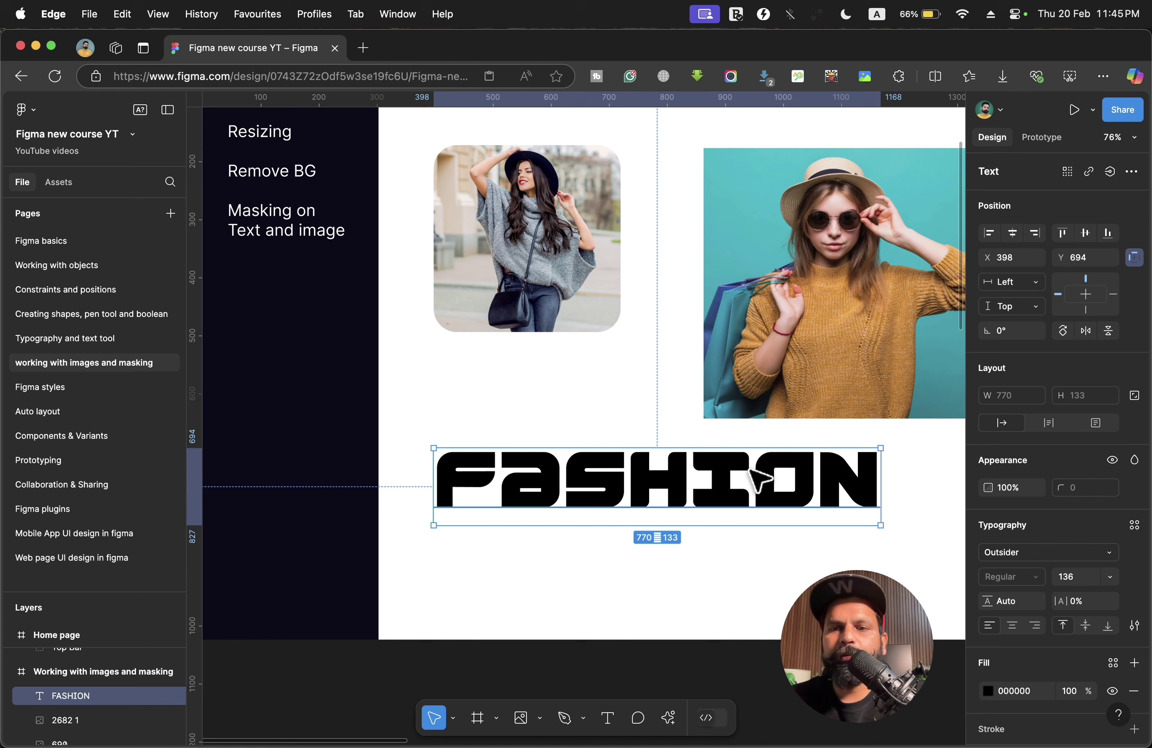
scroll(1079, 578, "down", 3)
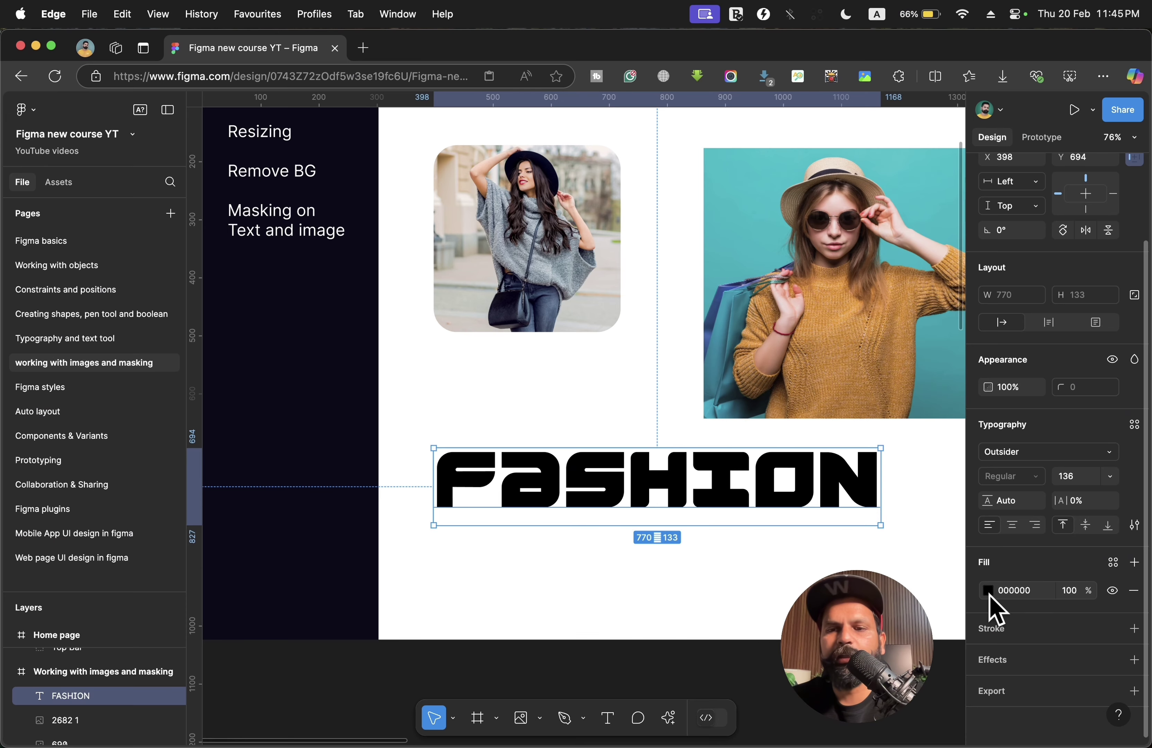
left_click(989, 597)
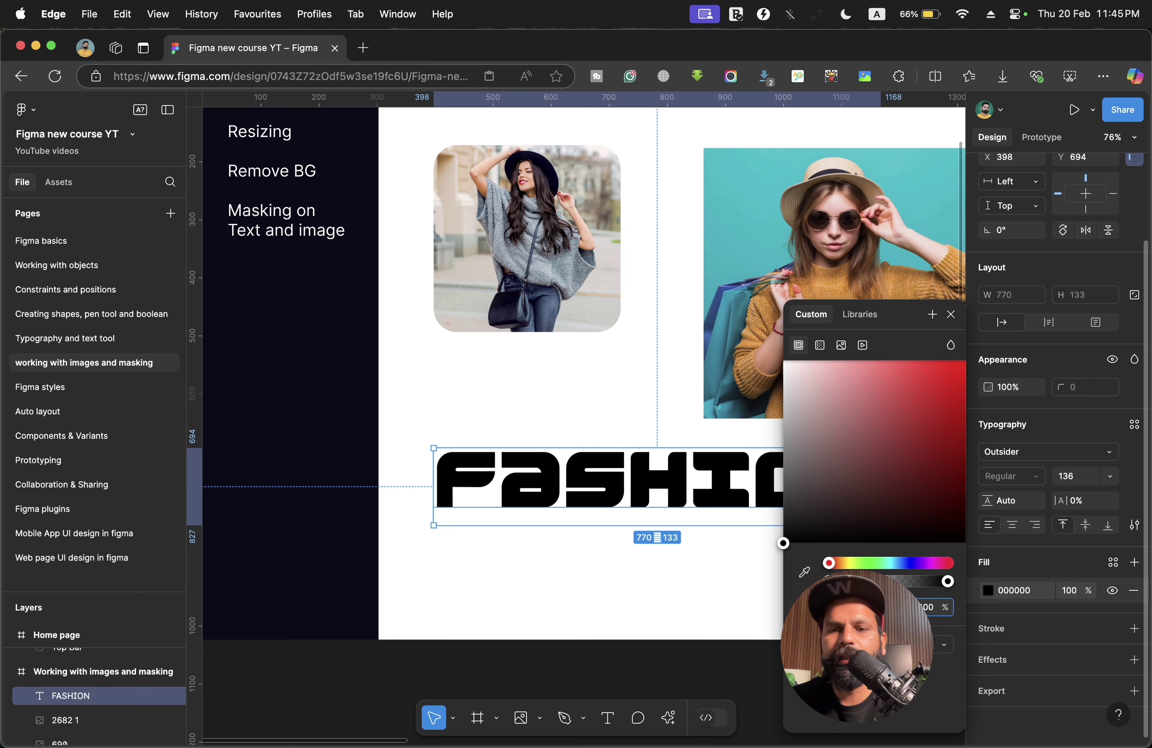
left_click(842, 345)
left_click(858, 440)
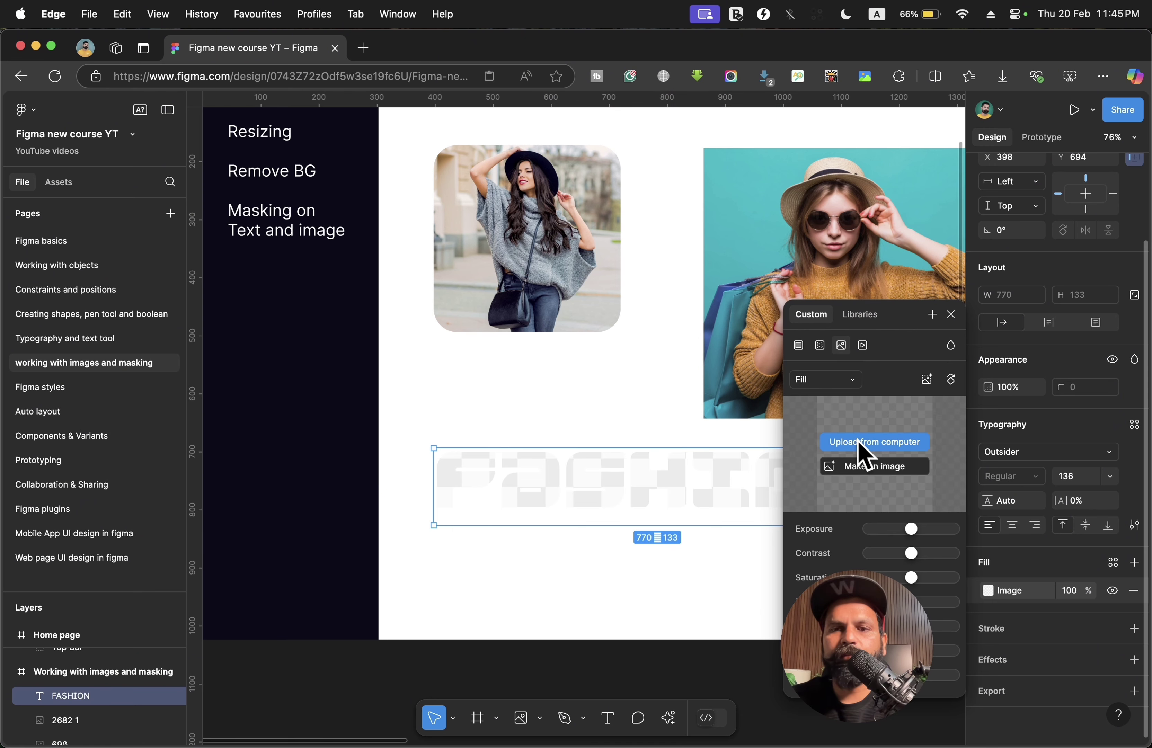
double_click(469, 279)
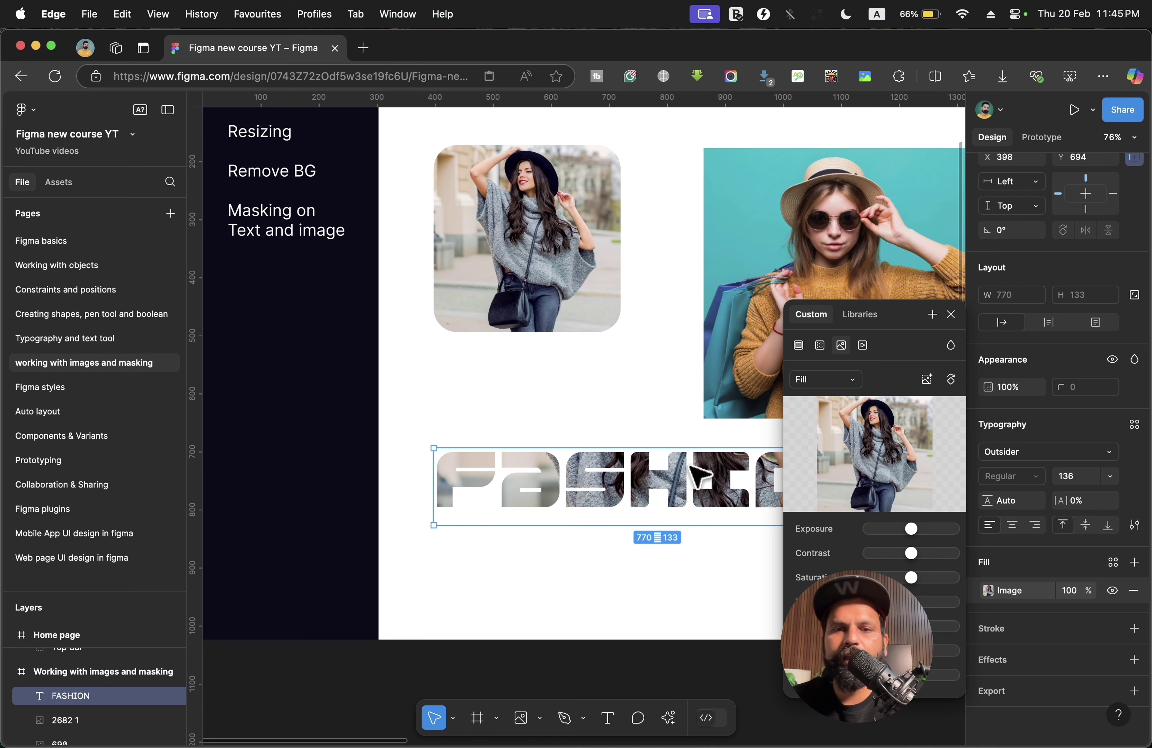
- Set the FASHION text's image fill to Crop and shift the photo down so the woman's face falls inside the letters
left_click(825, 379)
left_click(816, 413)
scroll(710, 440, "right", 4)
scroll(710, 440, "down", 3)
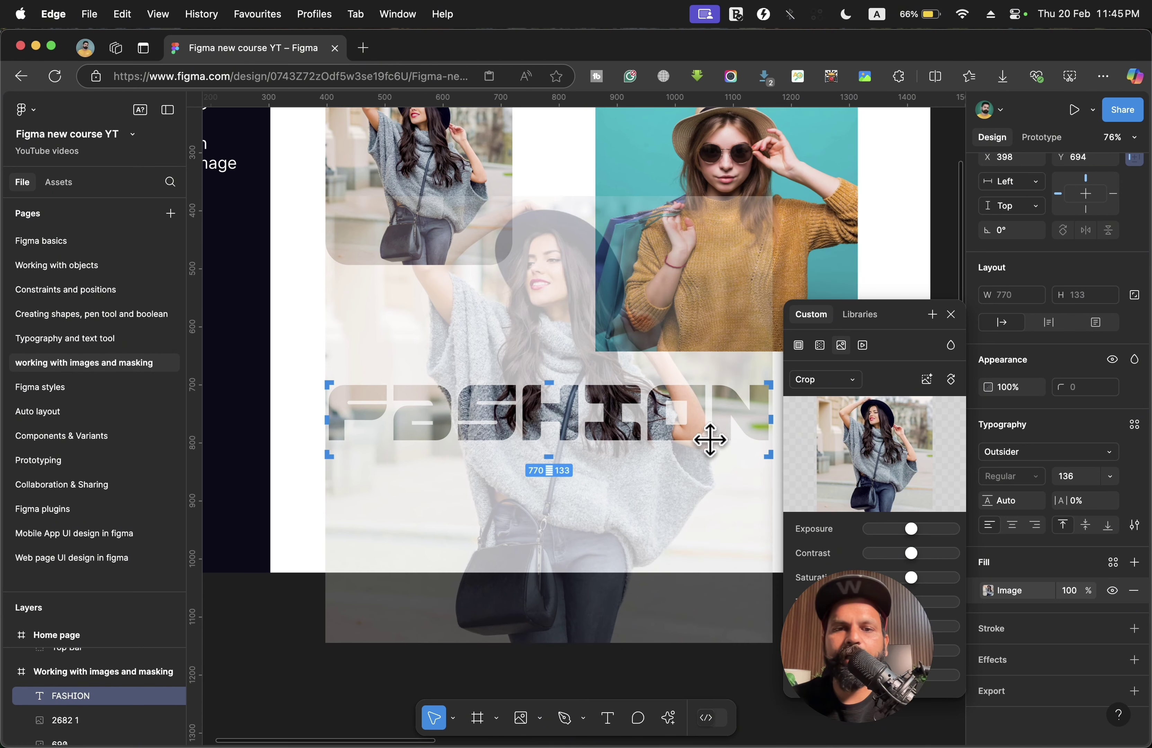
left_click_drag(614, 412, 617, 550)
key("Escape")
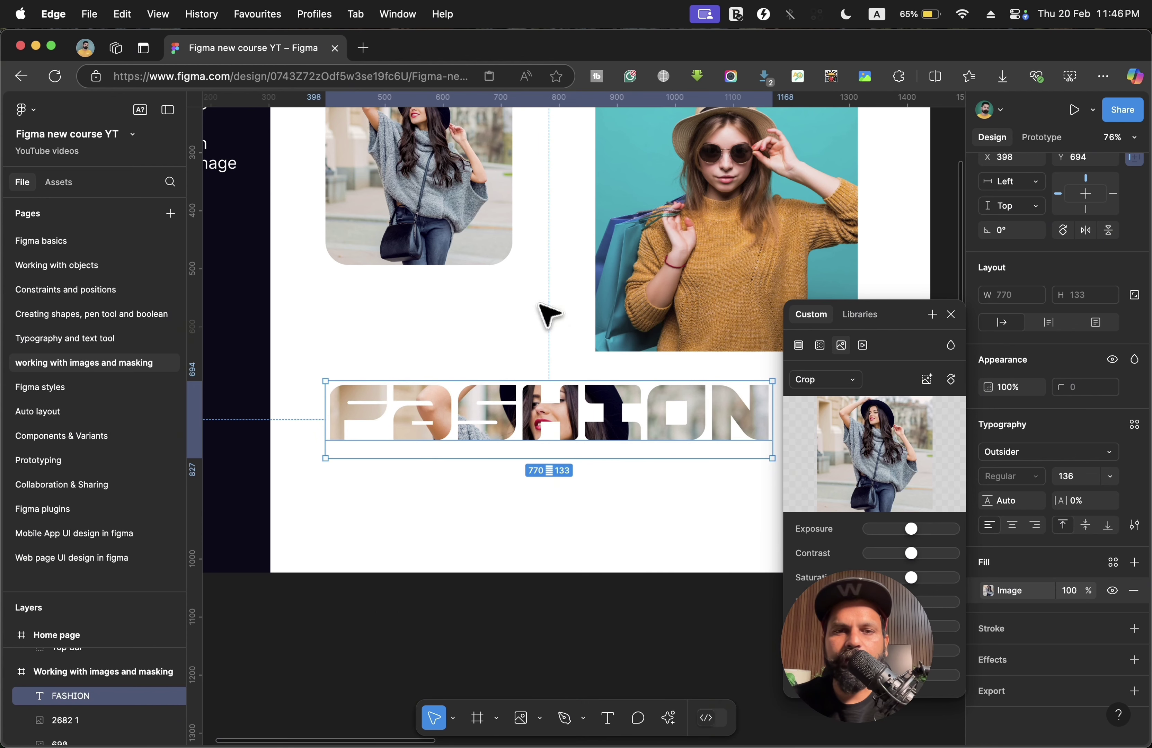
- Try an outside stroke on the FASHION text, and undo it
scroll(568, 481, "down", 3)
scroll(568, 481, "right", 1)
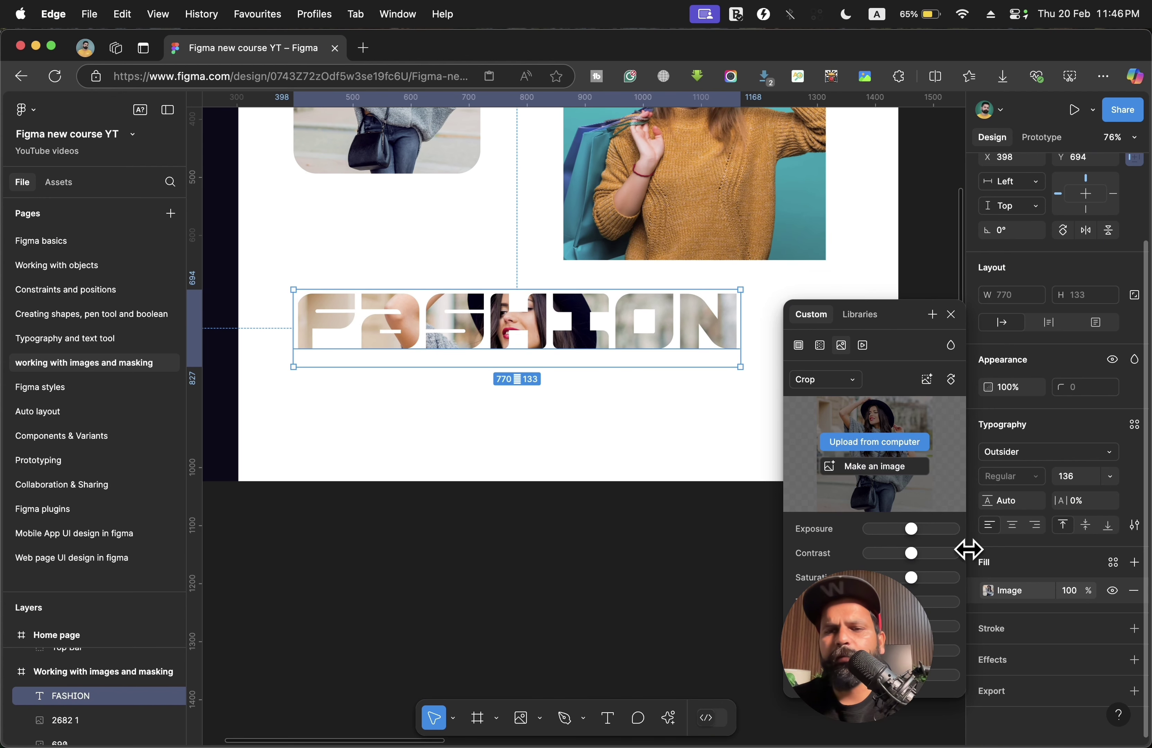
left_click(995, 632)
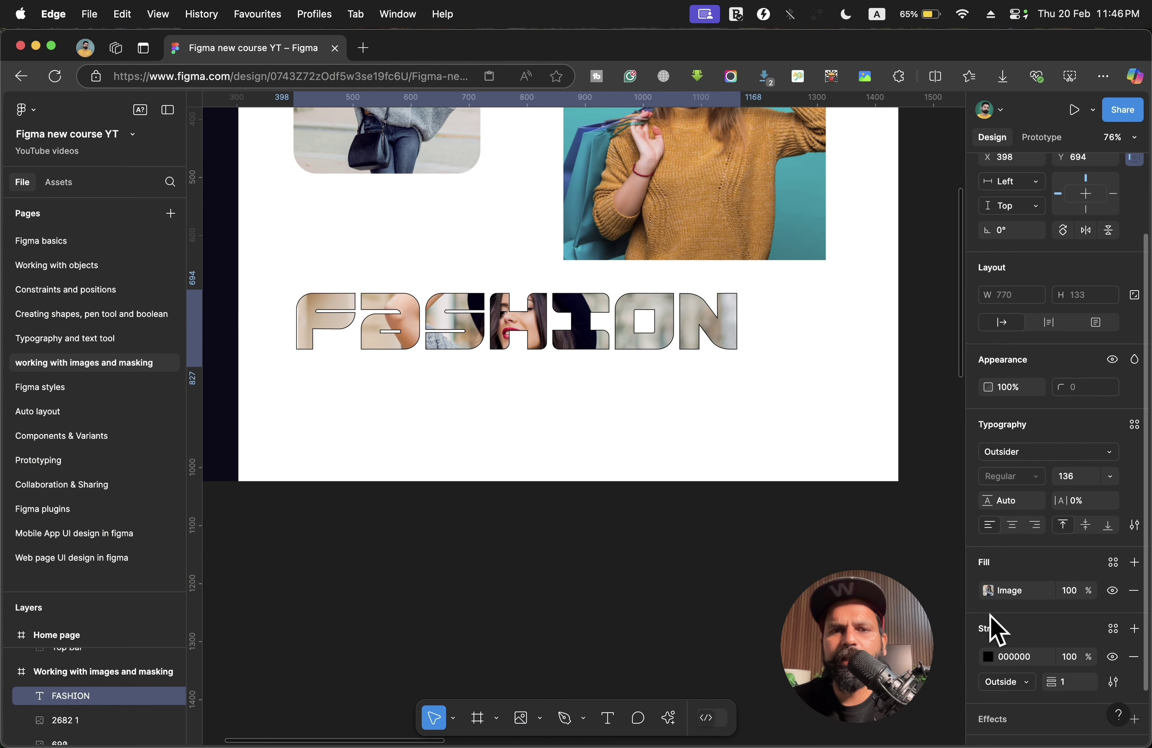
key("super+z")
- Move the FASHION text lower on the frame to X 406, Y 761 and deselect it
scroll(585, 391, "up", 3)
scroll(586, 391, "left", 2)
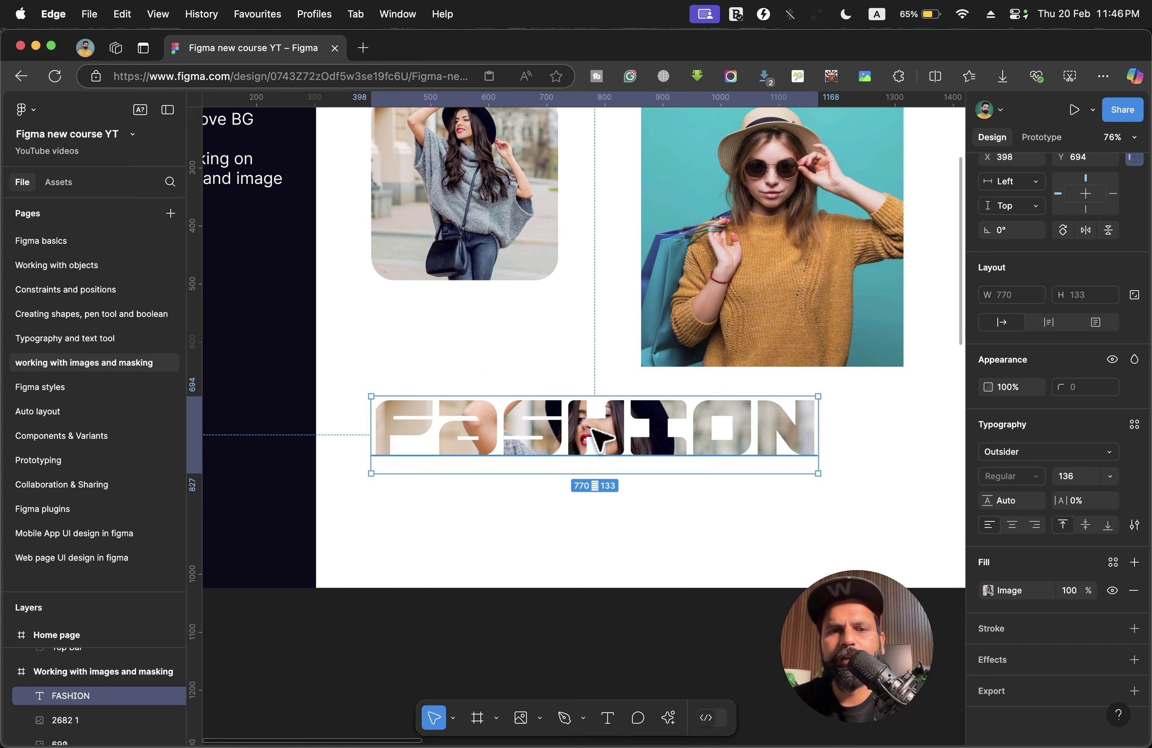
left_click_drag(601, 440, 605, 479)
right_click(596, 467)
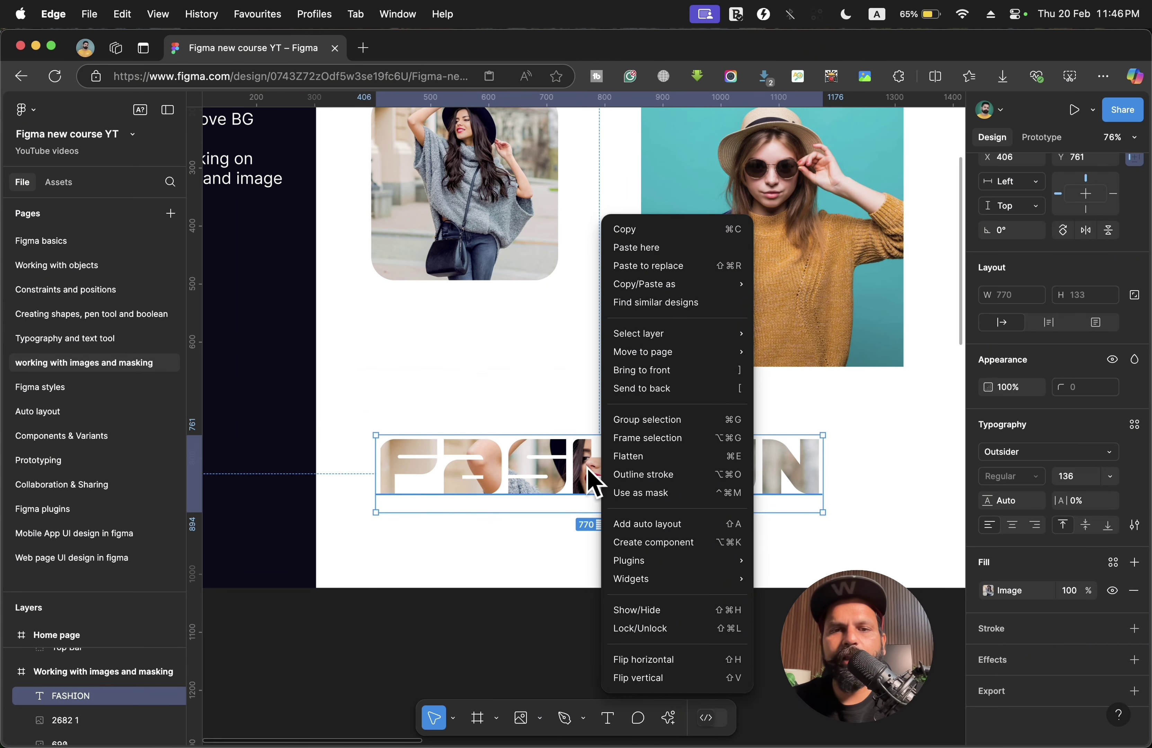
scroll(573, 479, "down", 3)
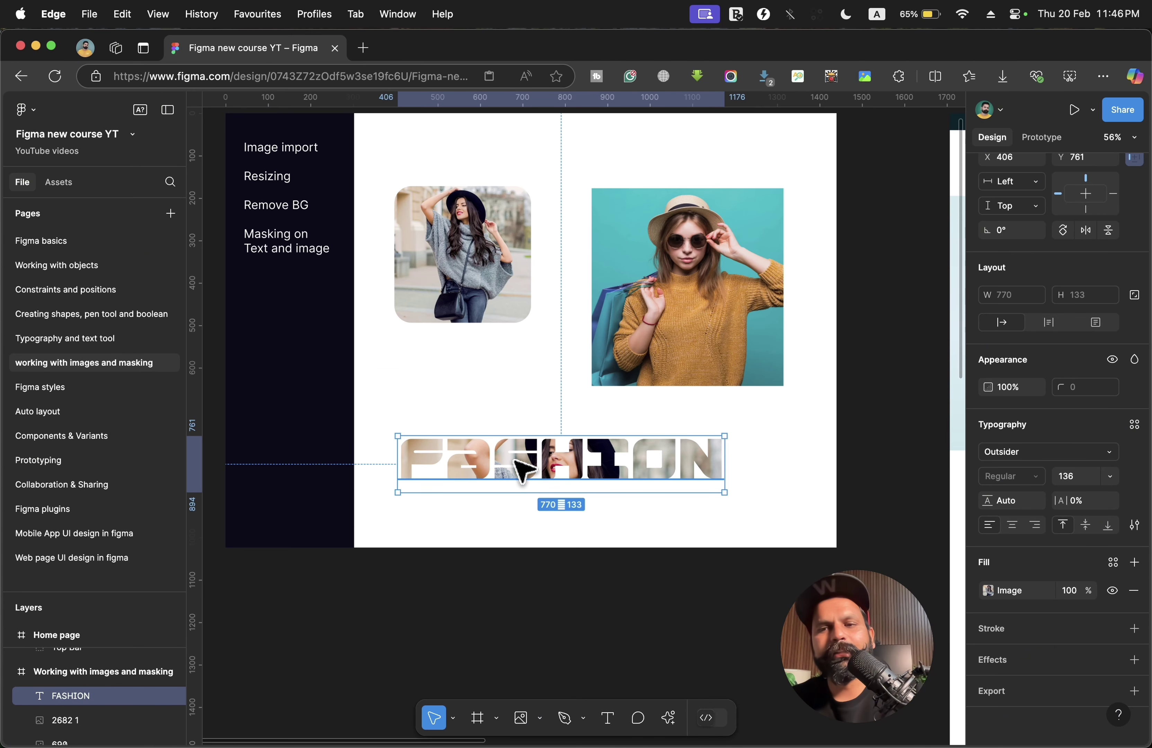
scroll(522, 469, "right", 5)
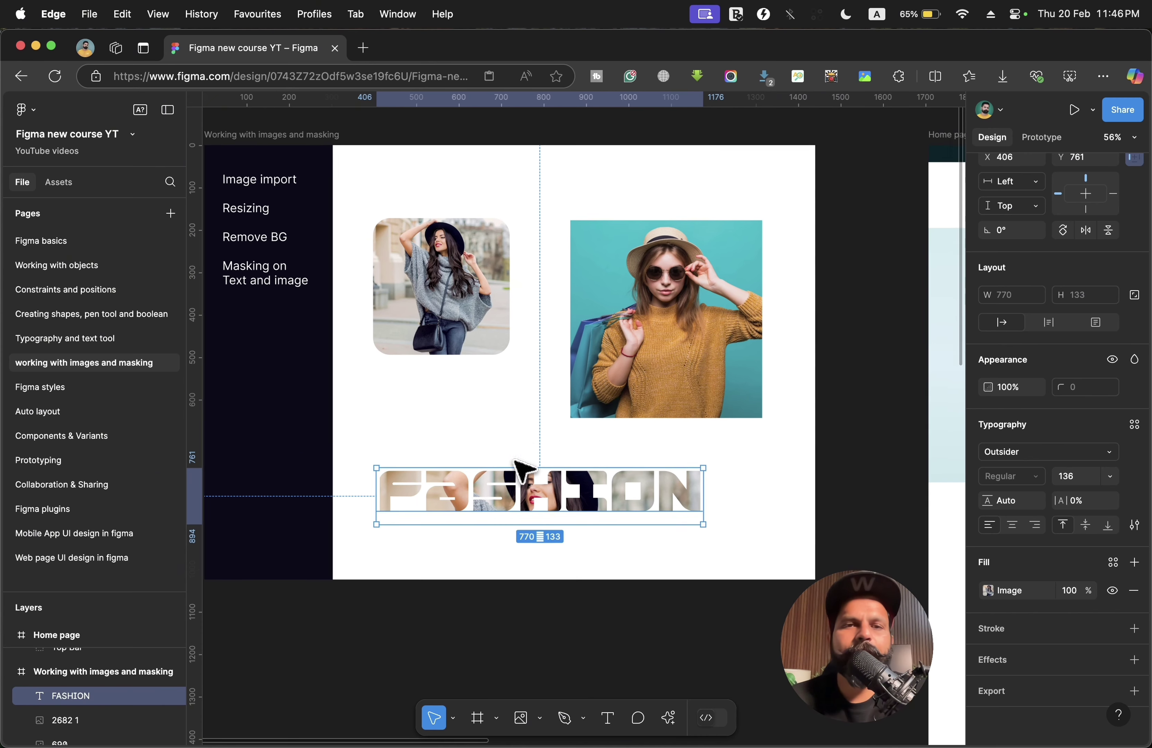
left_click(656, 583)
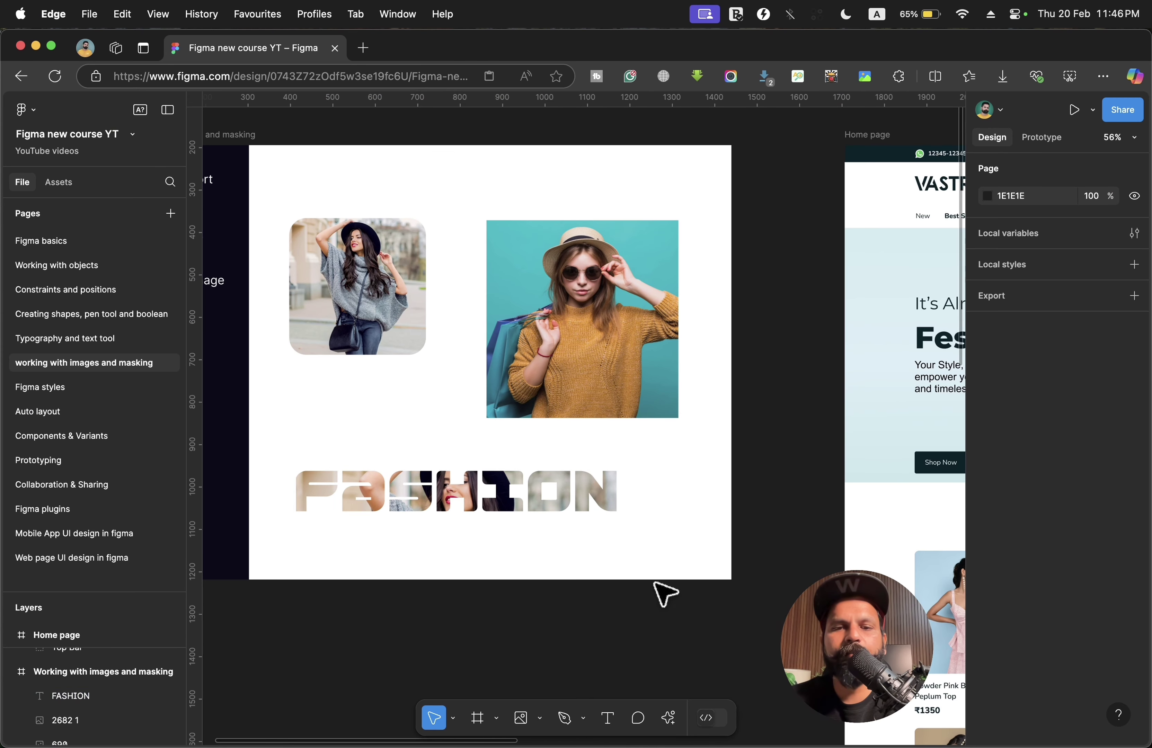
left_click_drag(591, 350, 560, 329)
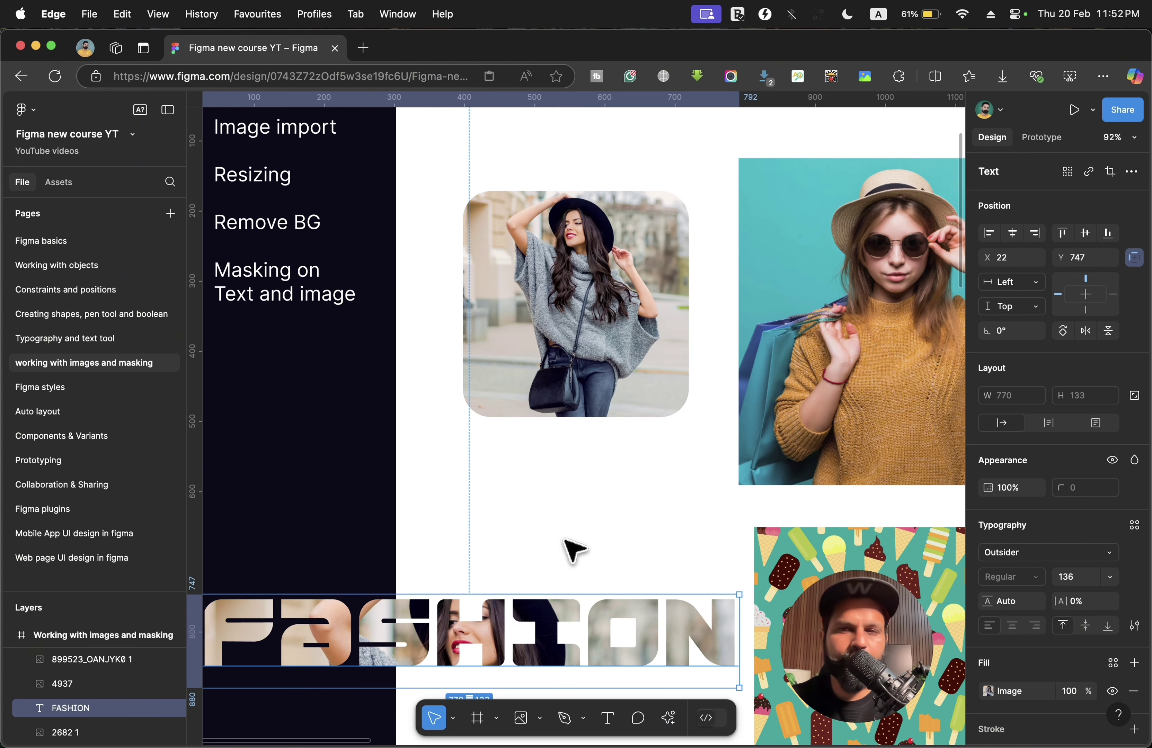
- Look over the frame's photos, including the ice-cream pattern and the cut-out woman in the coat
scroll(573, 549, "right", 3)
scroll(573, 548, "up", 2)
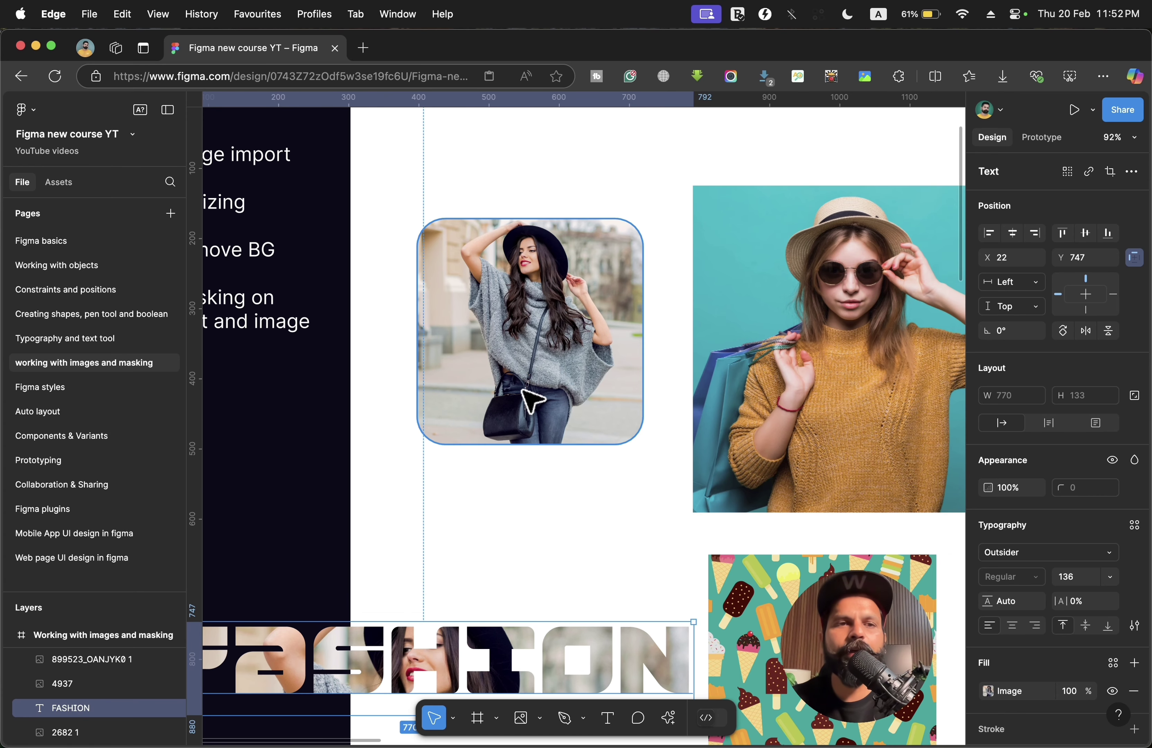
scroll(522, 391, "down", 5)
scroll(522, 391, "right", 4)
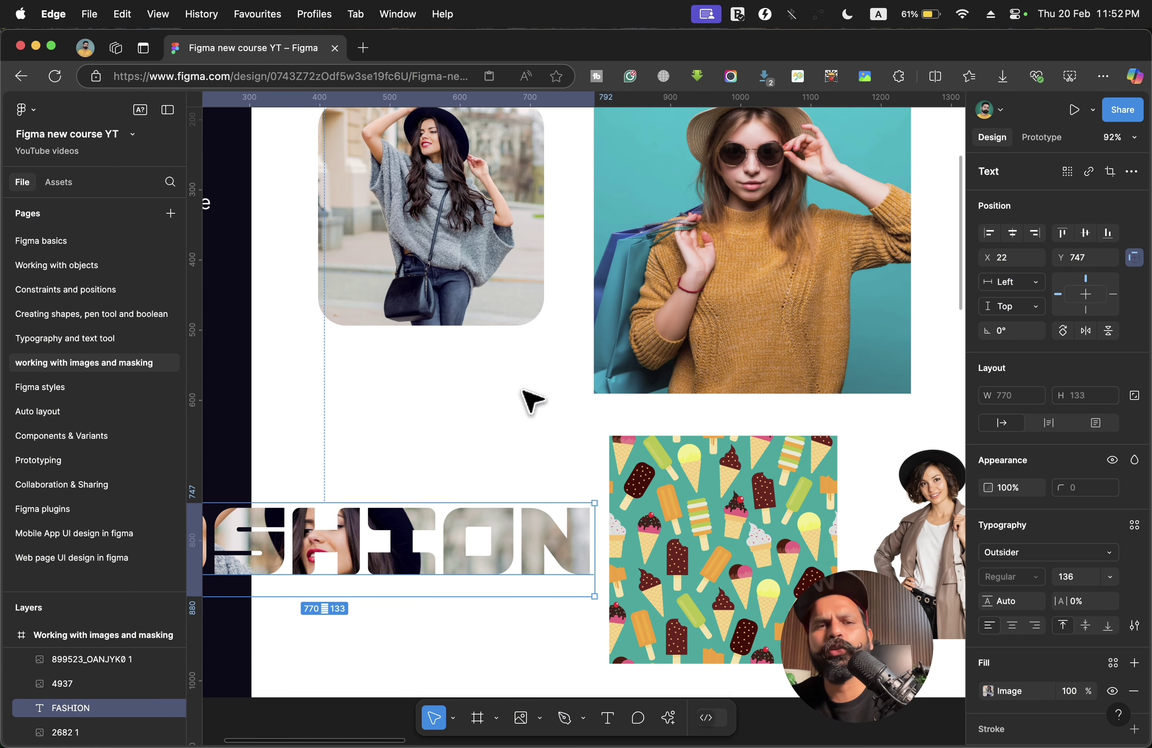
scroll(533, 401, "down", 3)
scroll(533, 401, "right", 3)
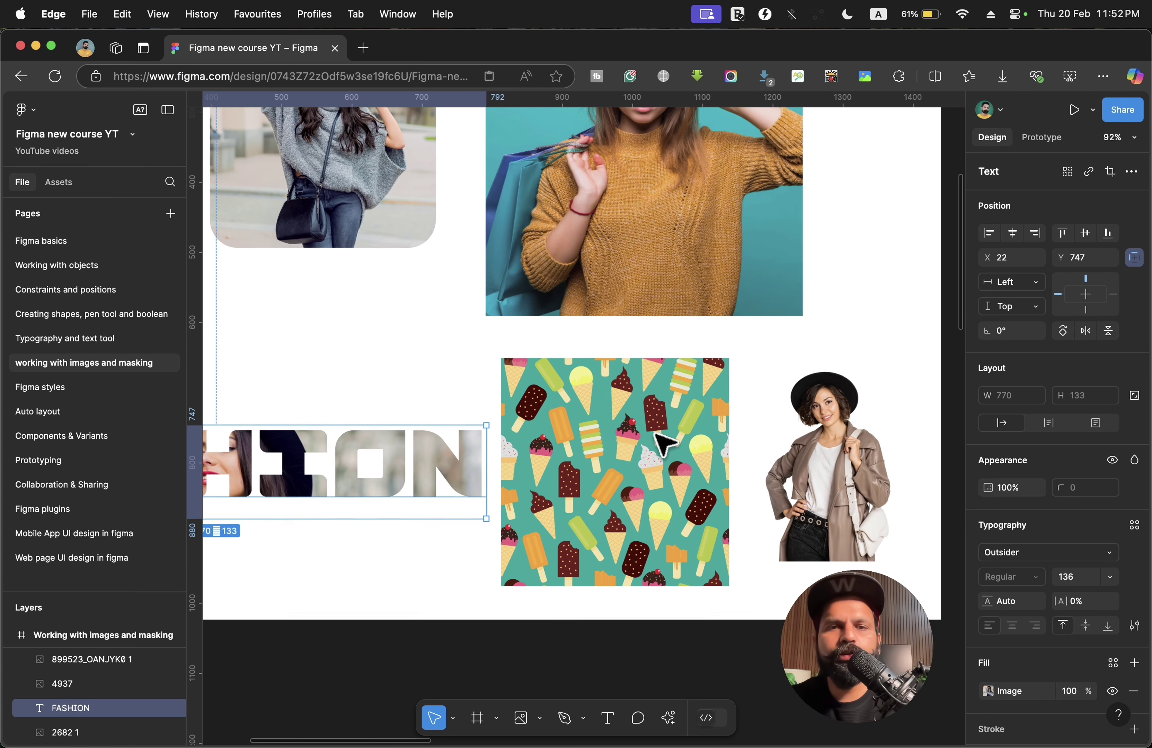
scroll(662, 442, "up", 7)
scroll(662, 441, "left", 8)
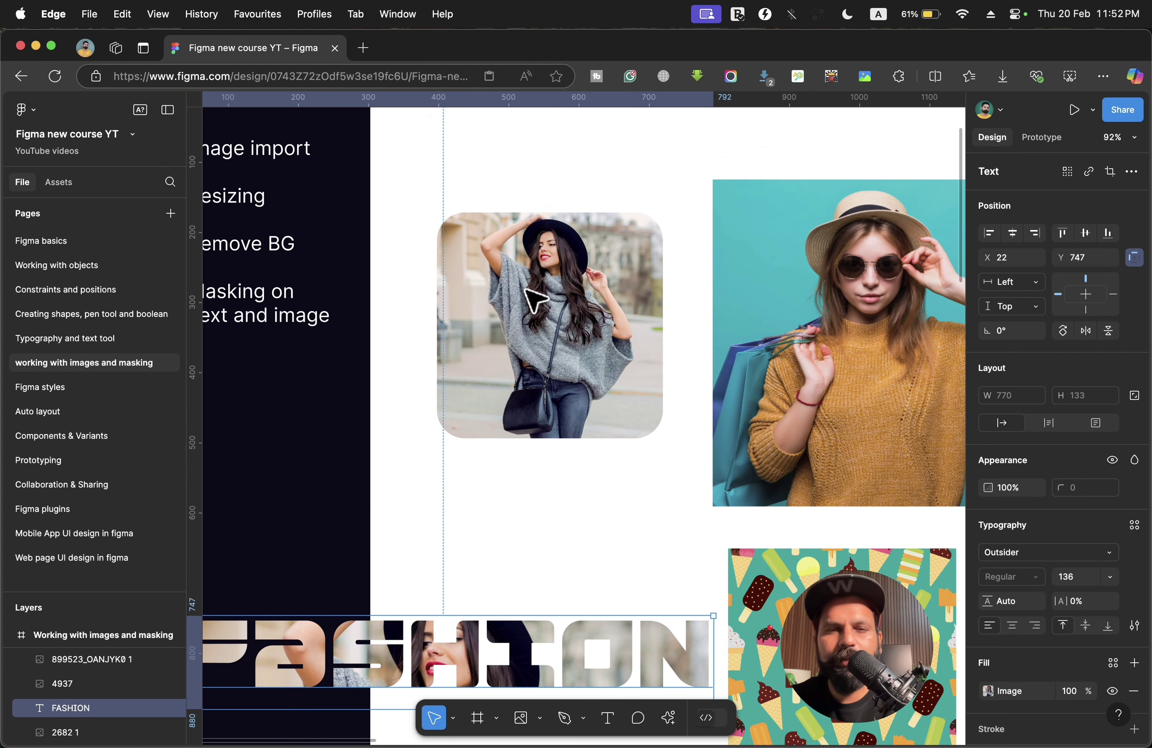
scroll(500, 294, "down", 3)
scroll(500, 294, "right", 7)
- Draw a five-pointed star about 336 × 336 over the rounded 690 image
left_click(465, 288)
scroll(468, 288, "up", 2)
scroll(468, 288, "left", 4)
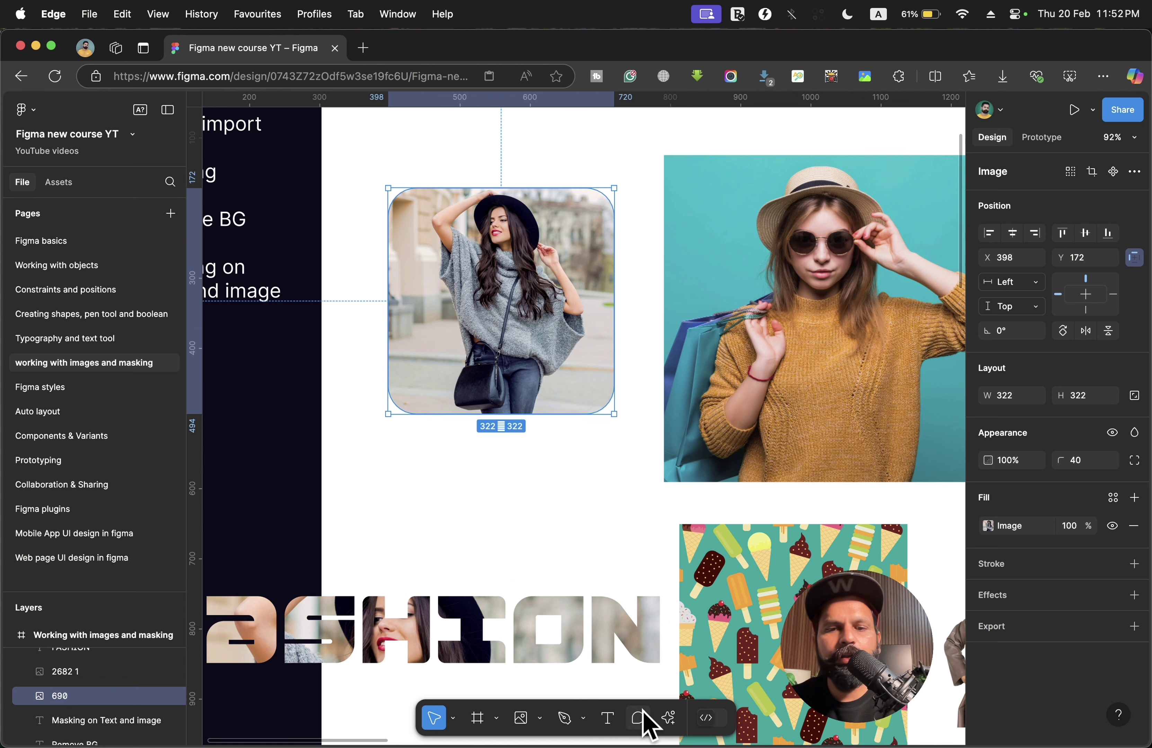
left_click(540, 717)
left_click(566, 661)
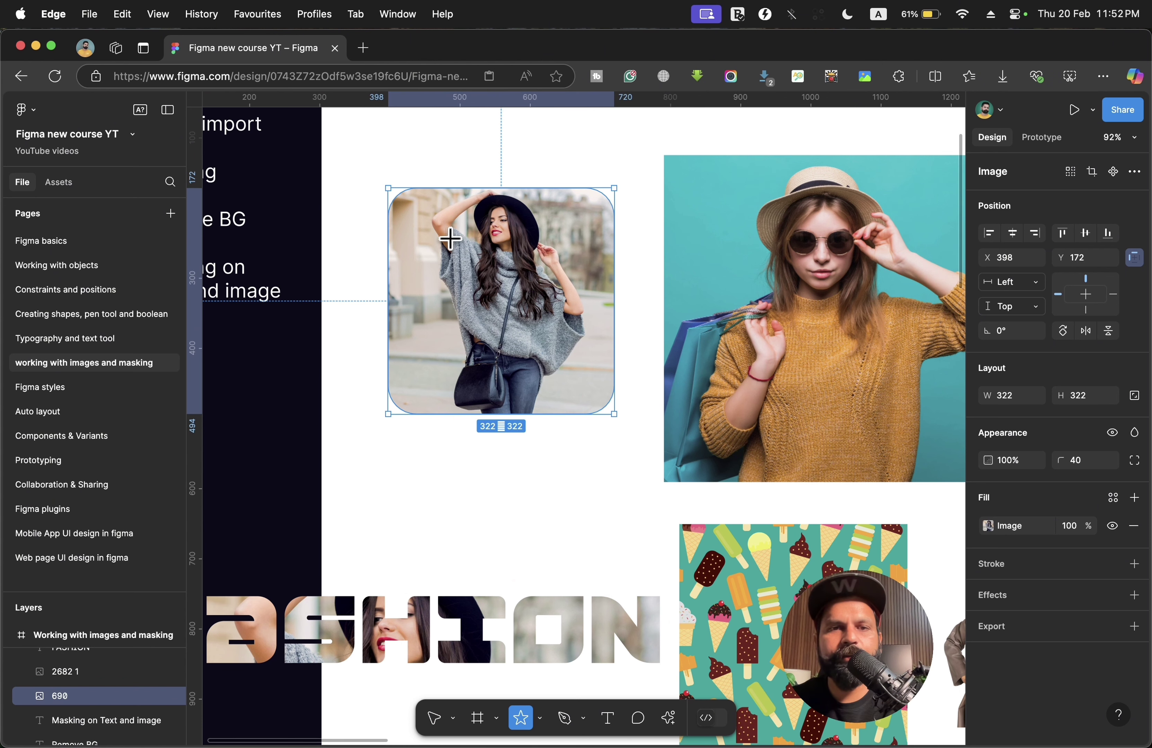
left_click_drag(383, 191, 619, 427)
left_click(576, 463)
left_click(535, 319)
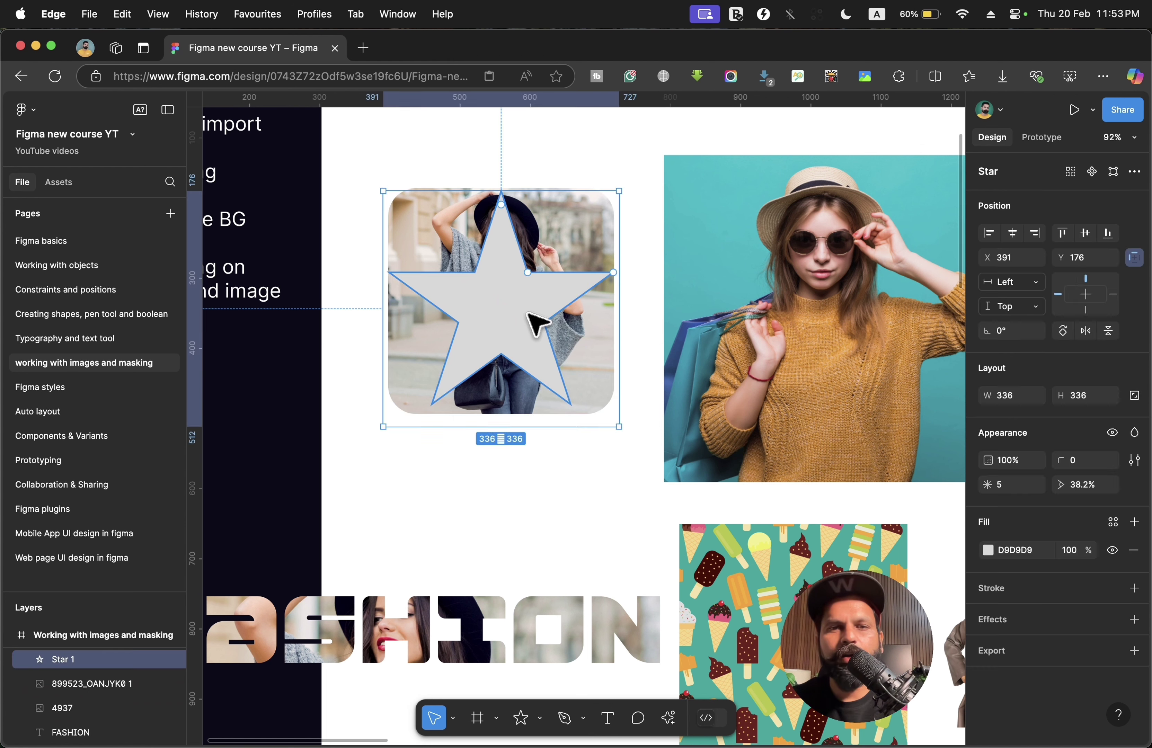
left_click_drag(516, 306, 532, 278)
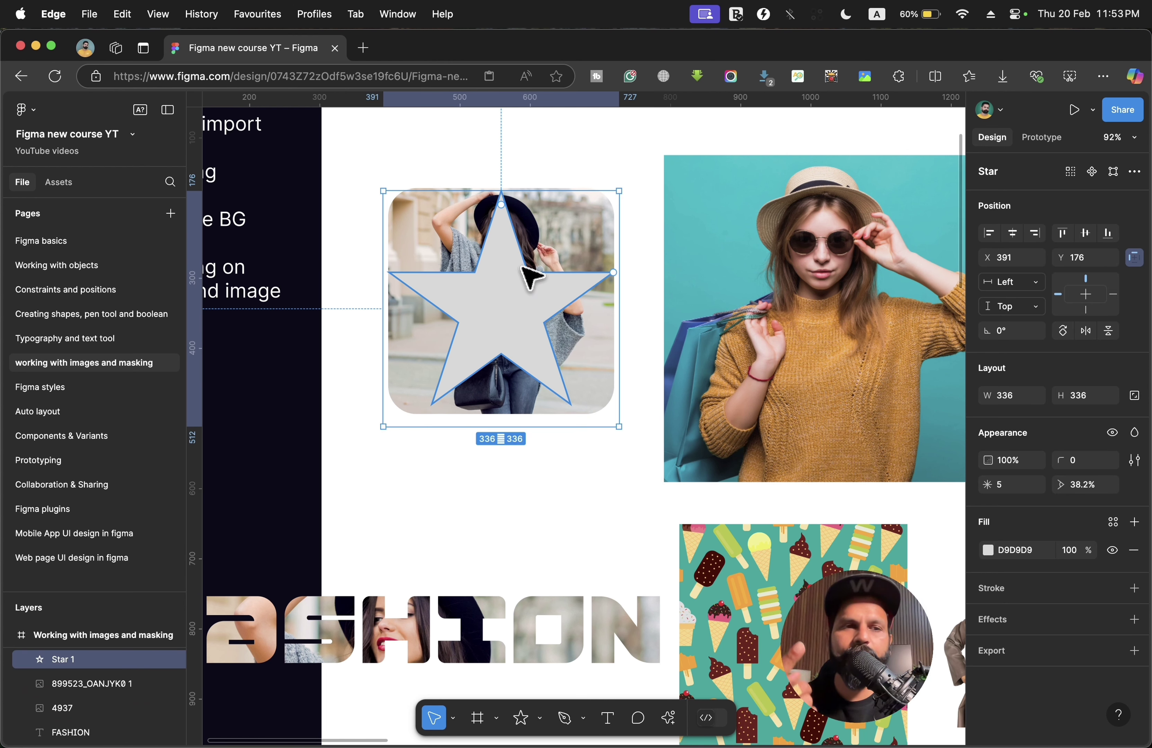
- Send the star backward in the layer order until it sits directly behind the 690 image
key("super+bracketleft")
key("super+bracketleft")
key("super+bracketleft")
key("super+bracketleft")
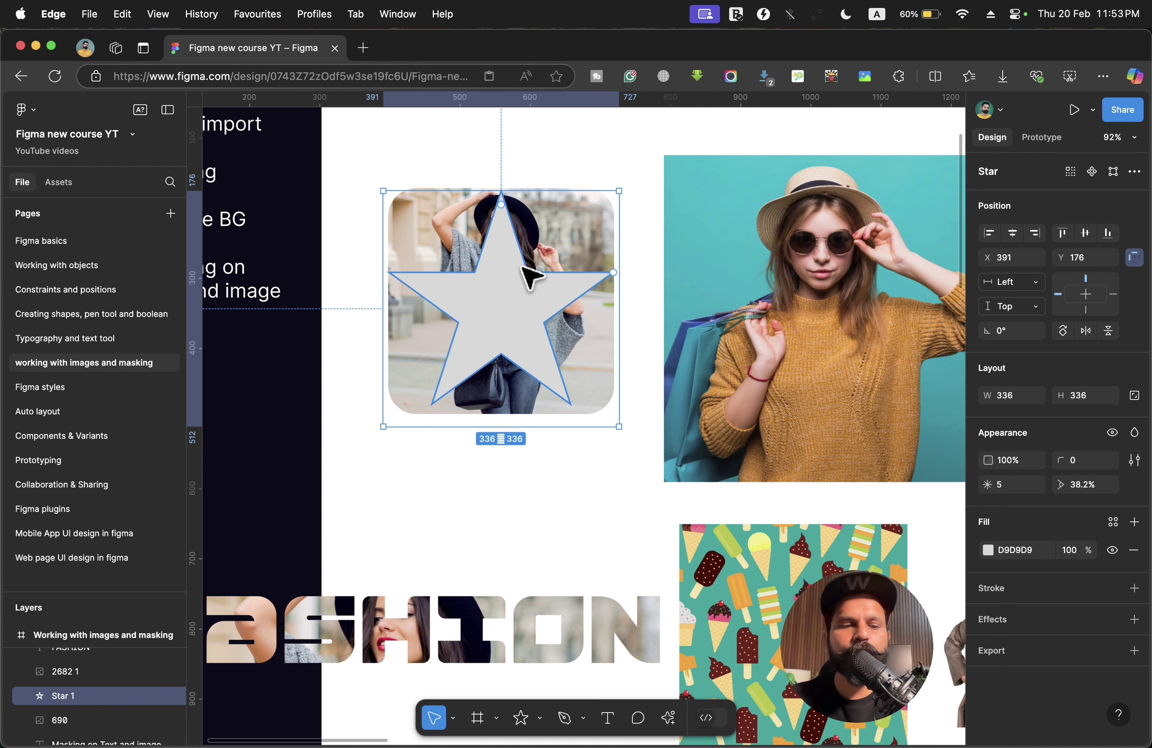
key("super+bracketleft")
- Select the star and the 690 image together and use the star as the image's mask
left_click_drag(572, 474, 457, 204)
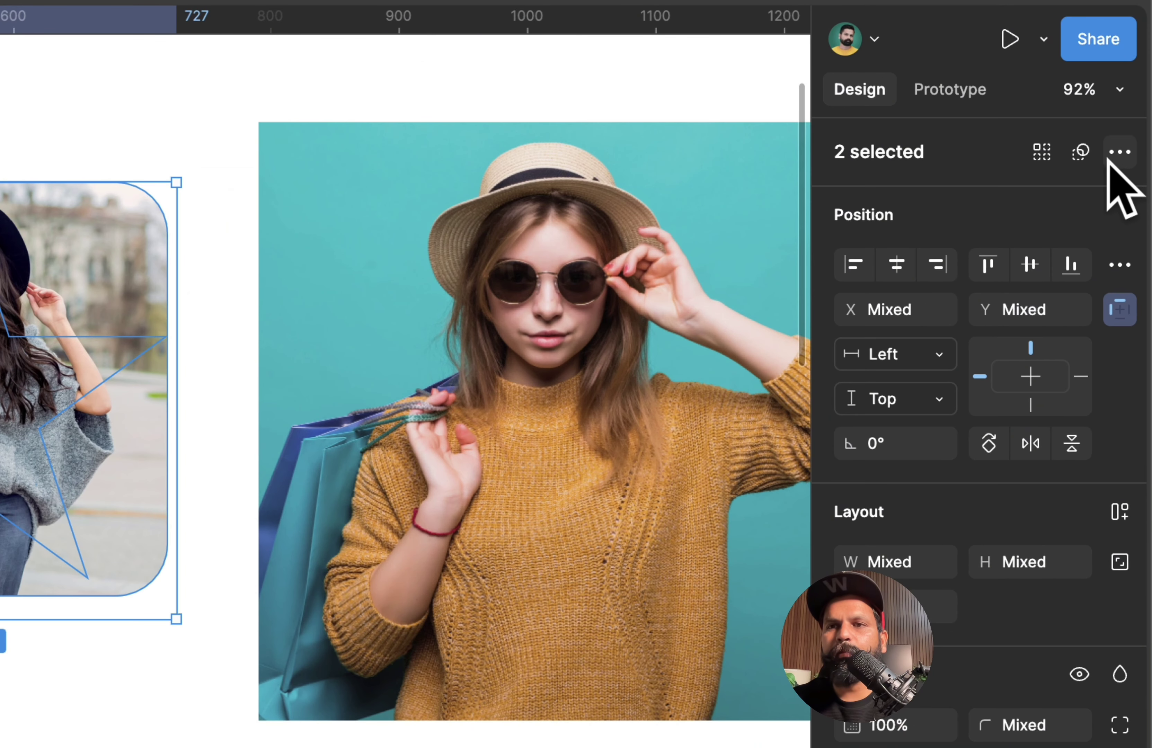
left_click(1133, 172)
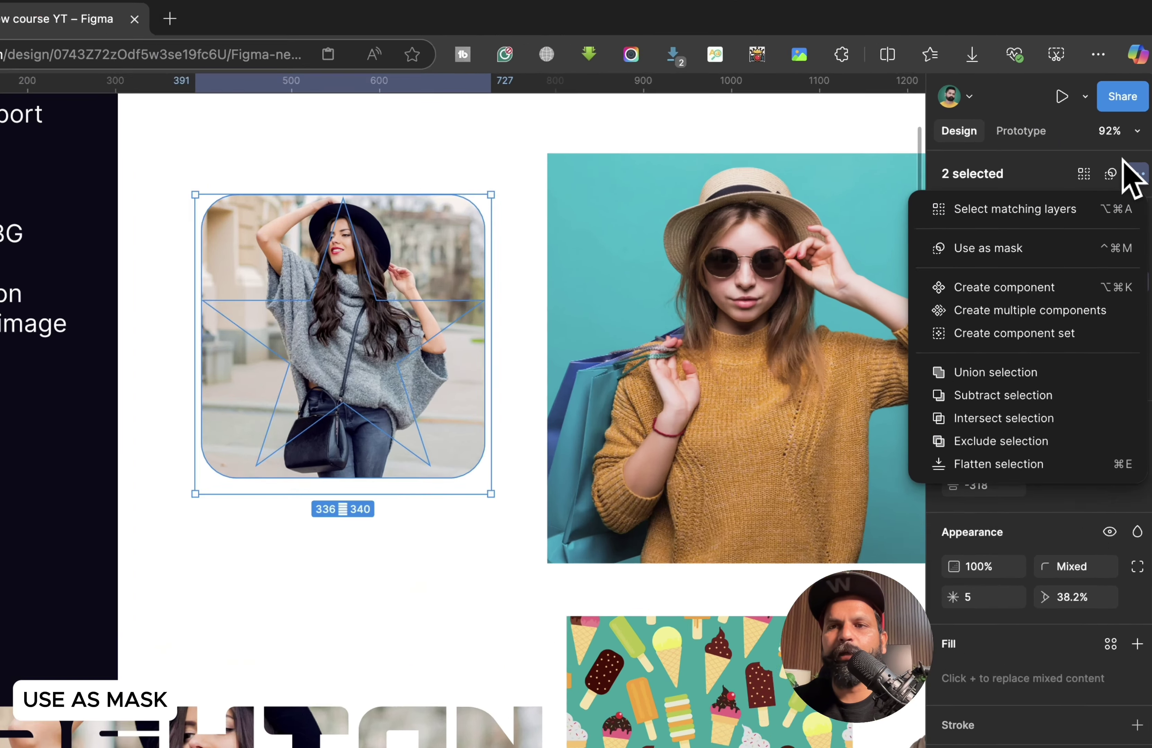
left_click(1125, 165)
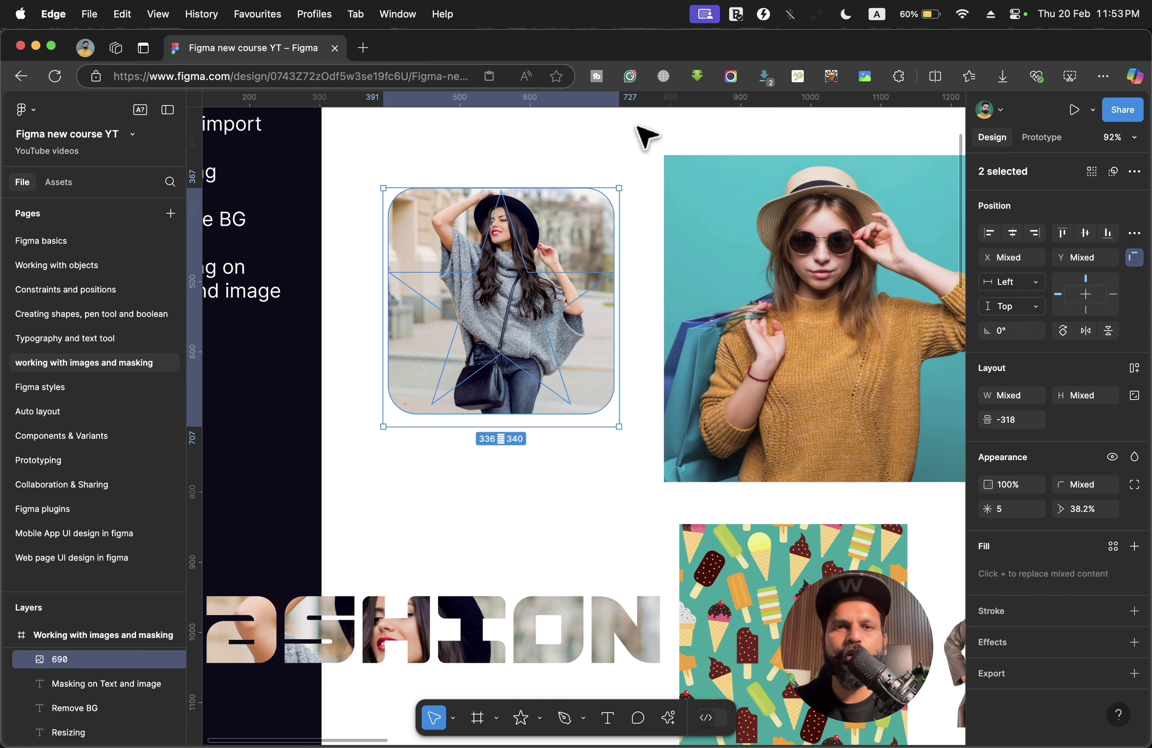
scroll(602, 204, "up", 2)
scroll(603, 204, "left", 1)
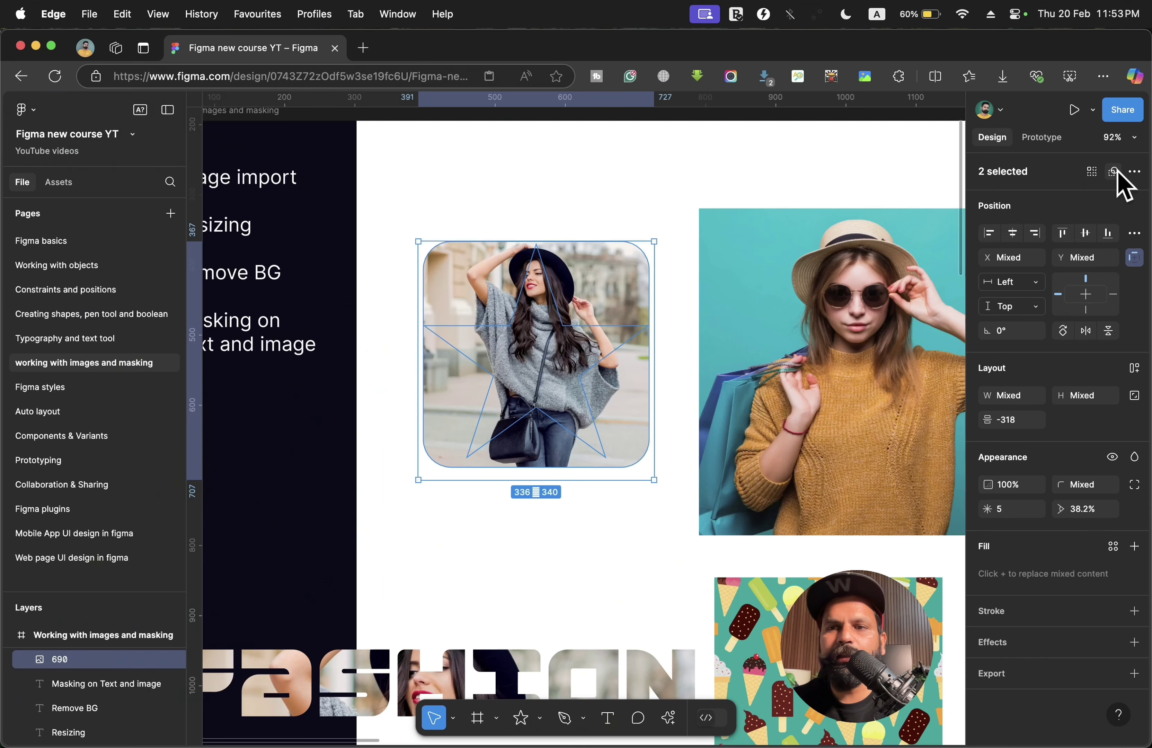
left_click(1114, 172)
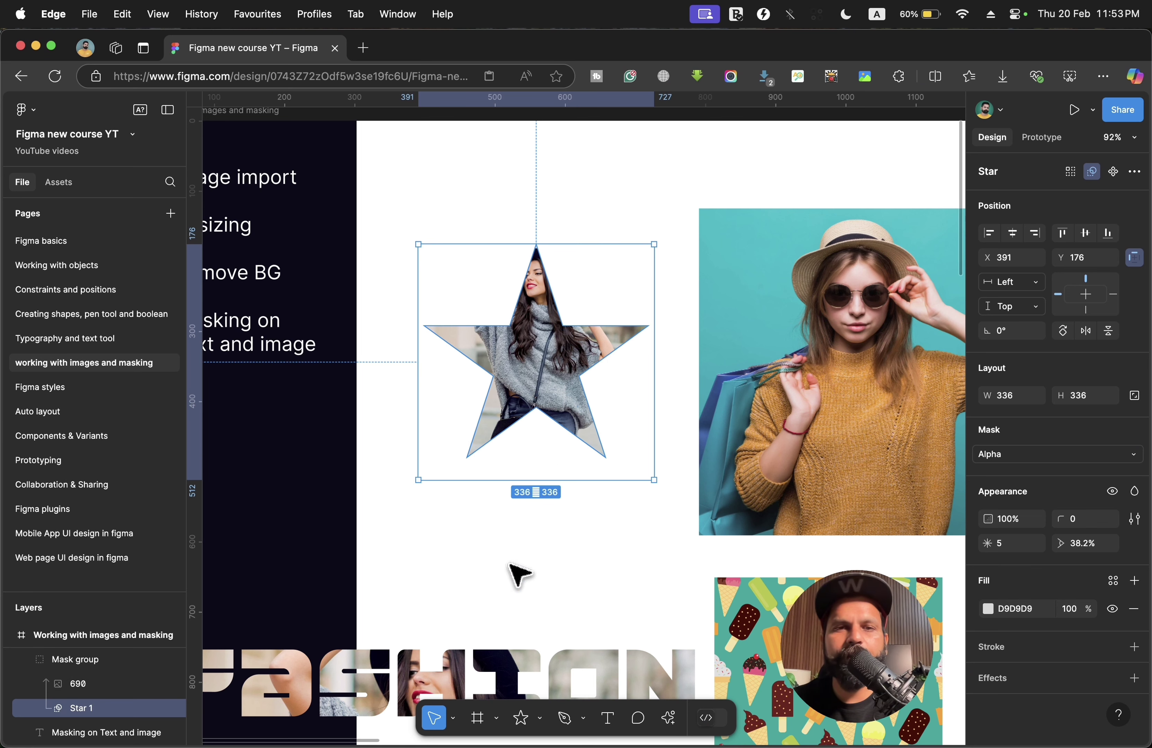
- Inspect the layers of the mask group, select its star, round the star's corners and adjust its inner ratio
left_click(522, 554)
left_click(533, 418)
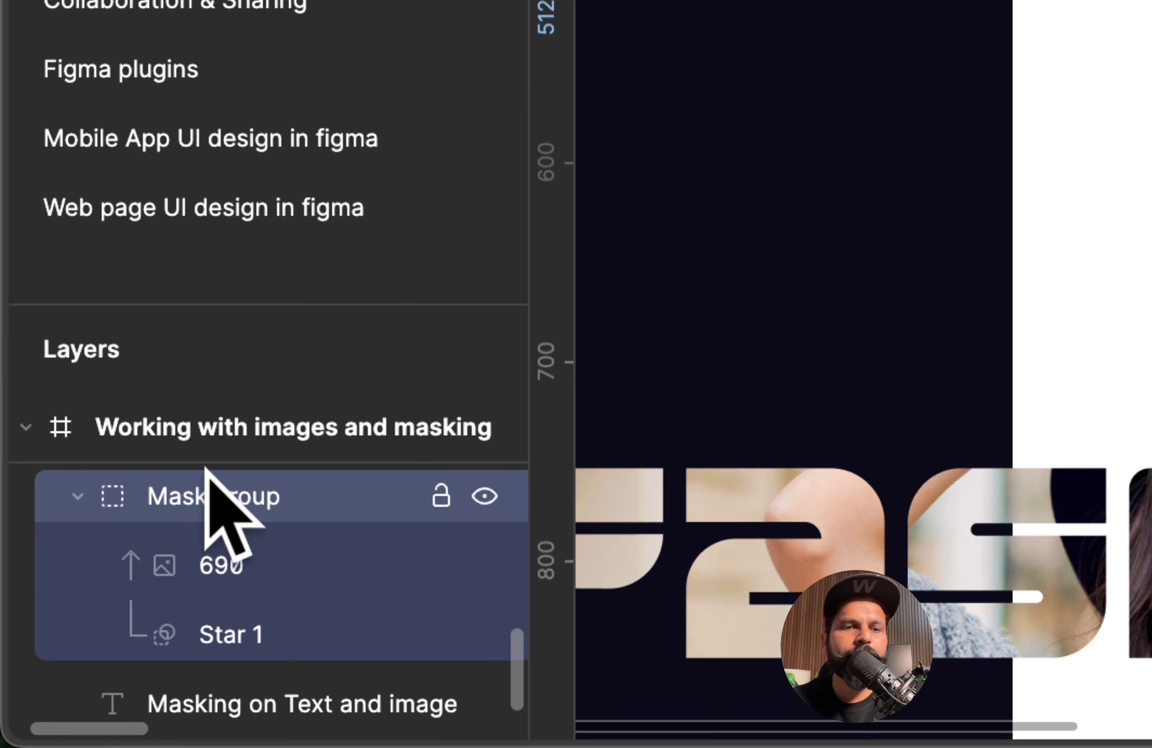
left_click(177, 563)
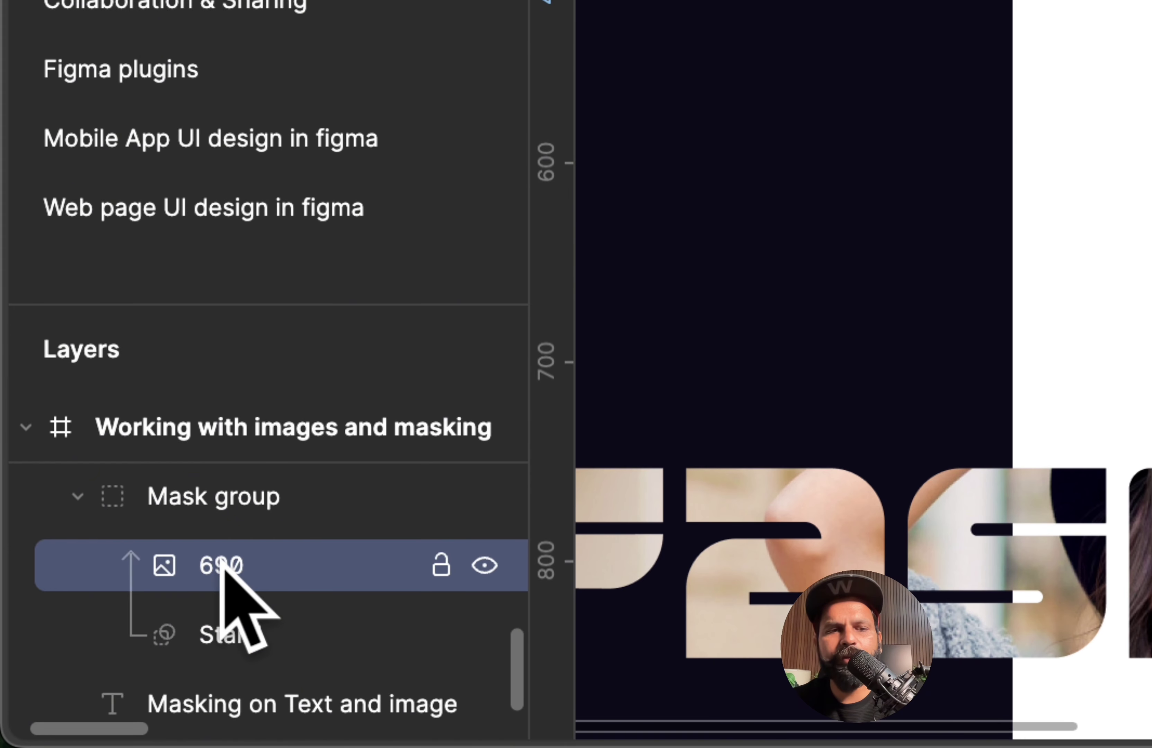
left_click(201, 633)
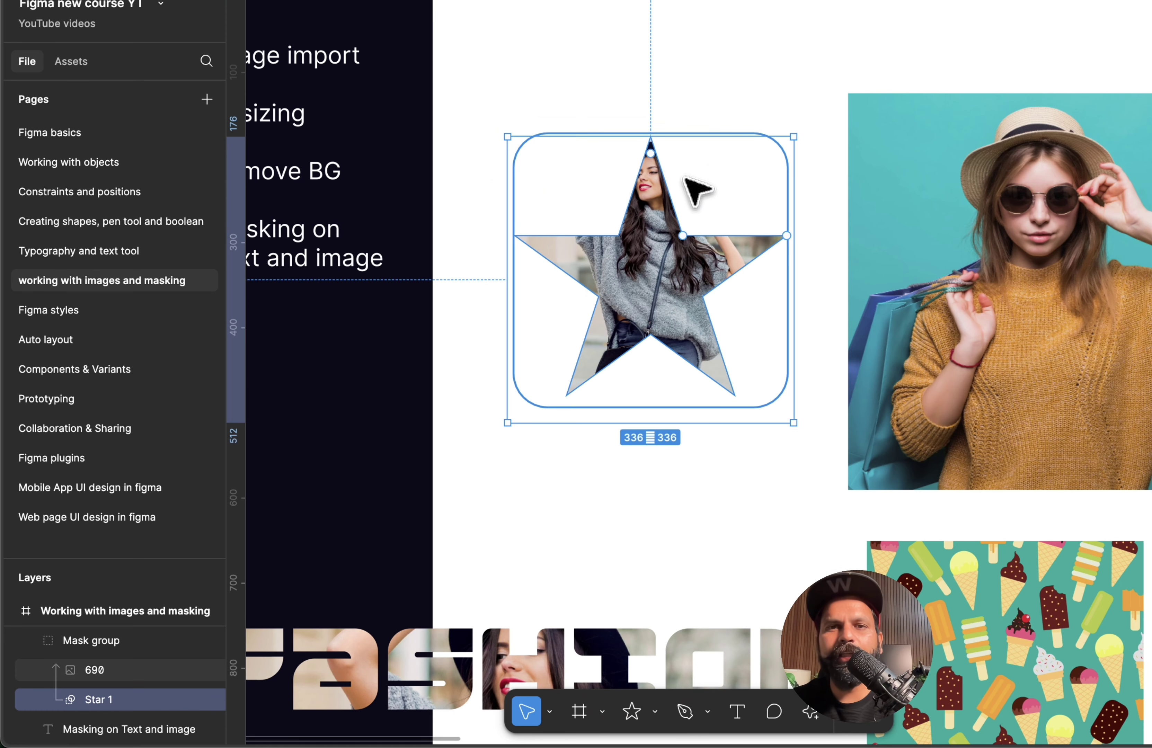
mouse_move(650, 153)
left_mouse_down()
mouse_move(662, 188)
mouse_move(653, 174)
left_mouse_up()
mouse_move(684, 234)
left_mouse_down()
mouse_move(681, 243)
mouse_move(685, 221)
left_mouse_up()
mouse_move(770, 241)
left_mouse_down()
mouse_move(771, 290)
mouse_move(702, 162)
mouse_move(753, 245)
left_mouse_up()
- Move the cut-out 4937 image across the ice-cream pattern and the teal photo, and place it overlapping the pattern's right edge
scroll(783, 213, "down", 2)
scroll(782, 213, "down", 5)
scroll(783, 212, "right", 8)
left_click(865, 381)
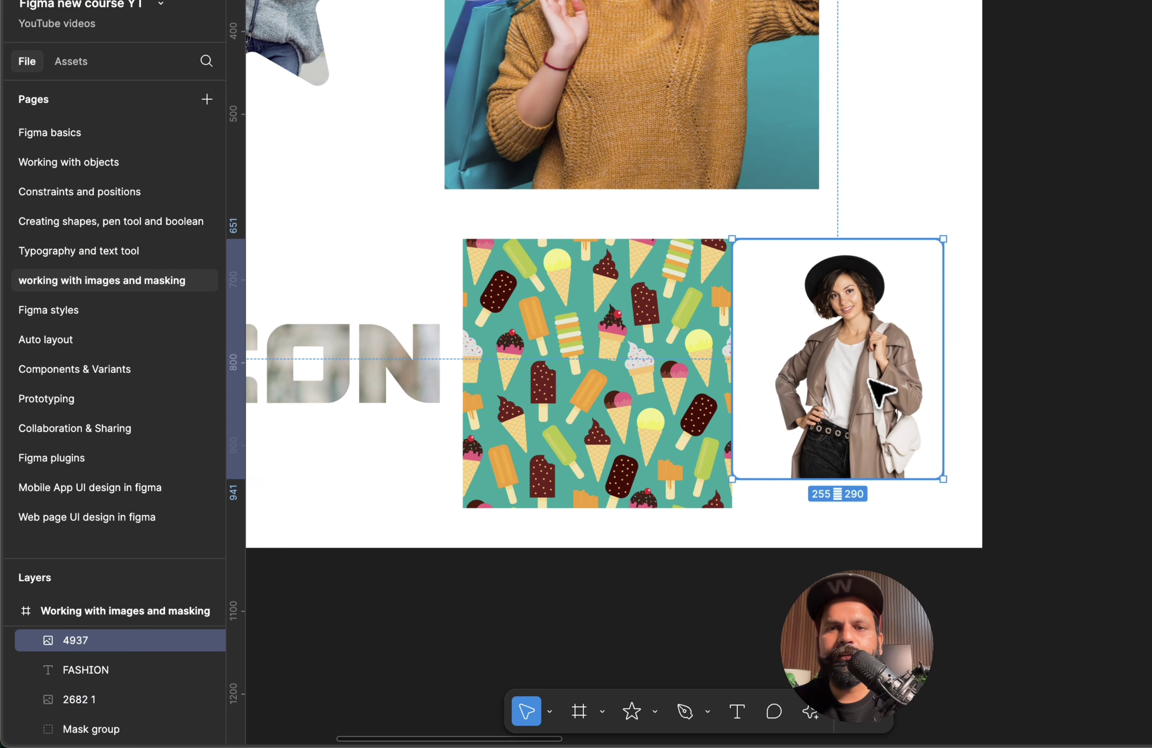
left_click_drag(865, 382, 690, 376)
left_click_drag(757, 374, 717, 216)
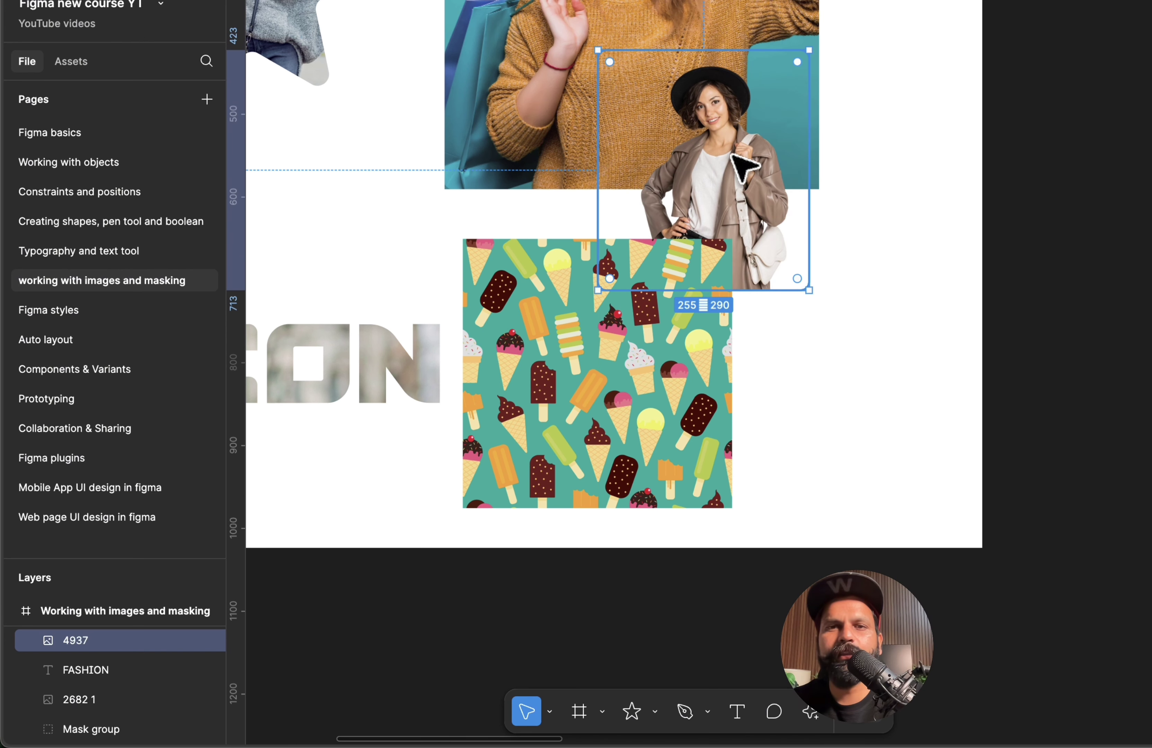
left_click_drag(727, 156, 832, 344)
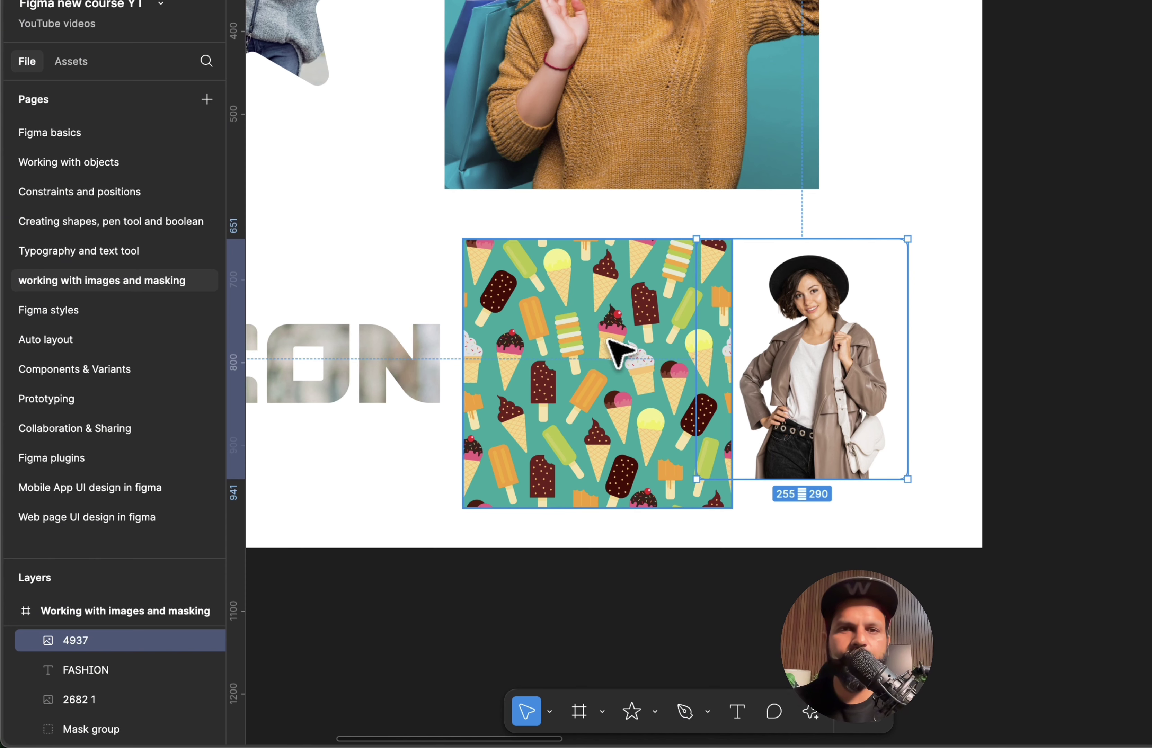
- Place the ice-cream pattern over the 4937 cut-out and use the cut-out as the pattern's mask
left_click_drag(589, 369, 791, 364)
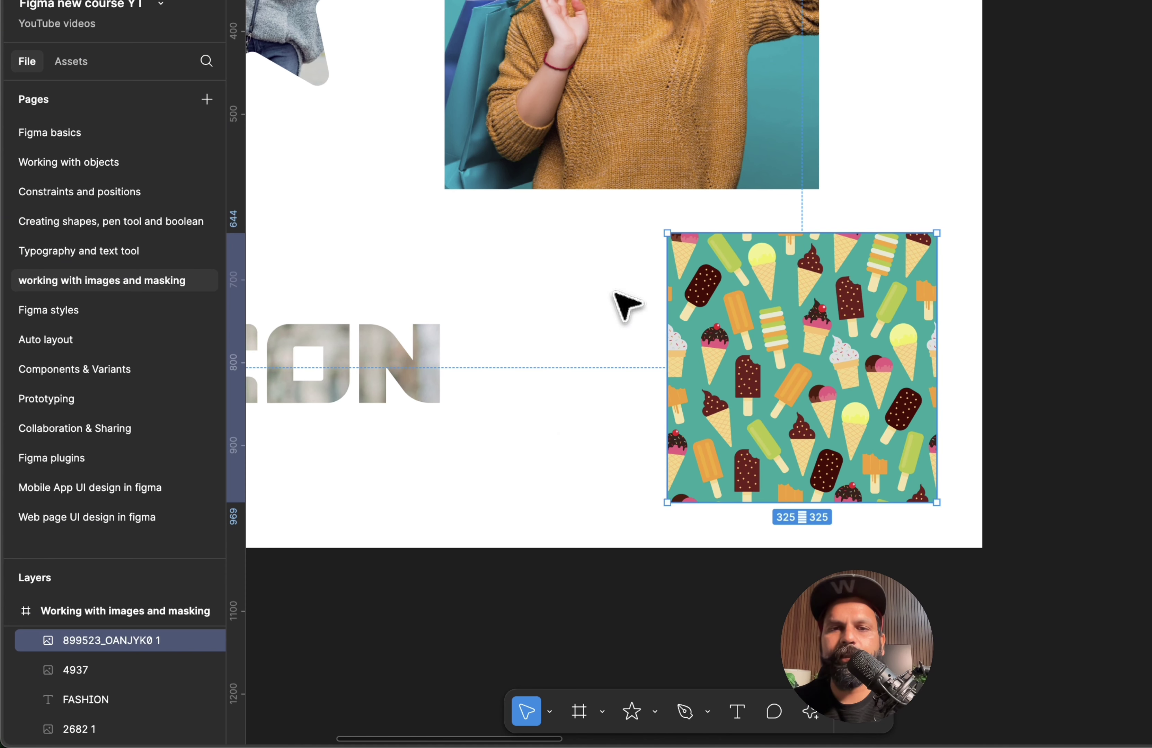
left_click_drag(614, 292, 877, 476)
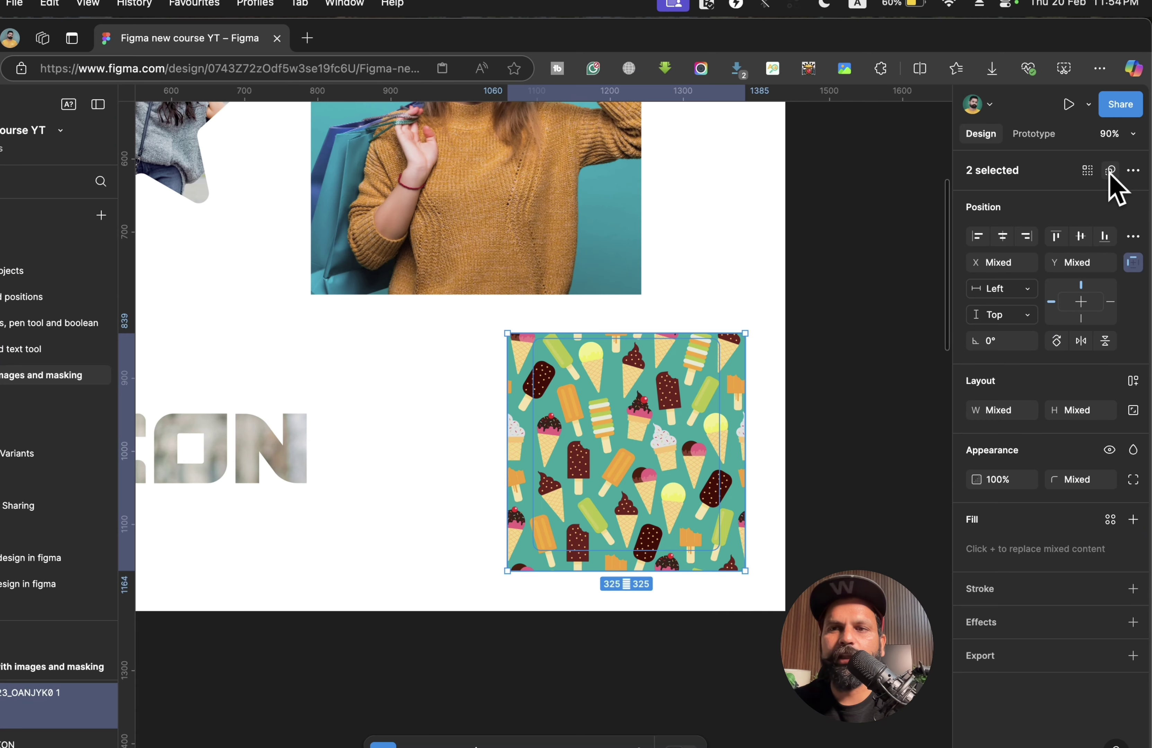
left_click(1110, 171)
scroll(719, 514, "up", 5)
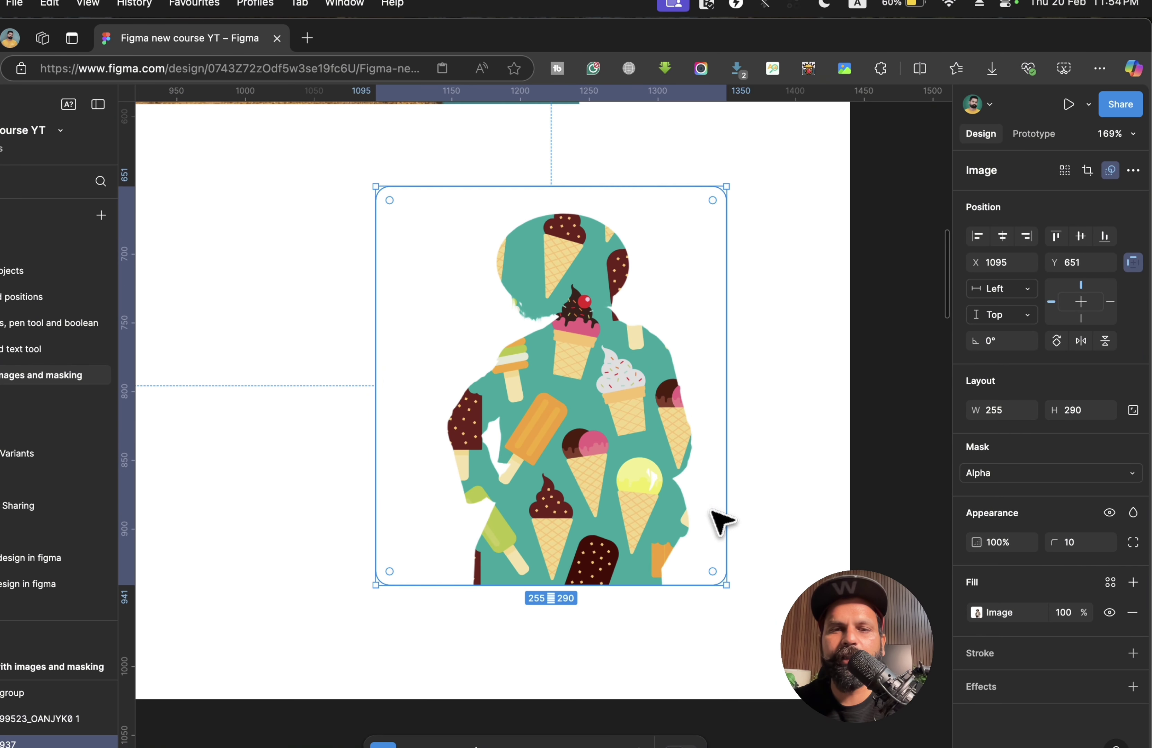
- Move the new mask group to about X 1097, Y 631 and reposition the pattern inside it to about X 1052, Y 613
left_click_drag(601, 486, 592, 443)
scroll(591, 442, "down", 6)
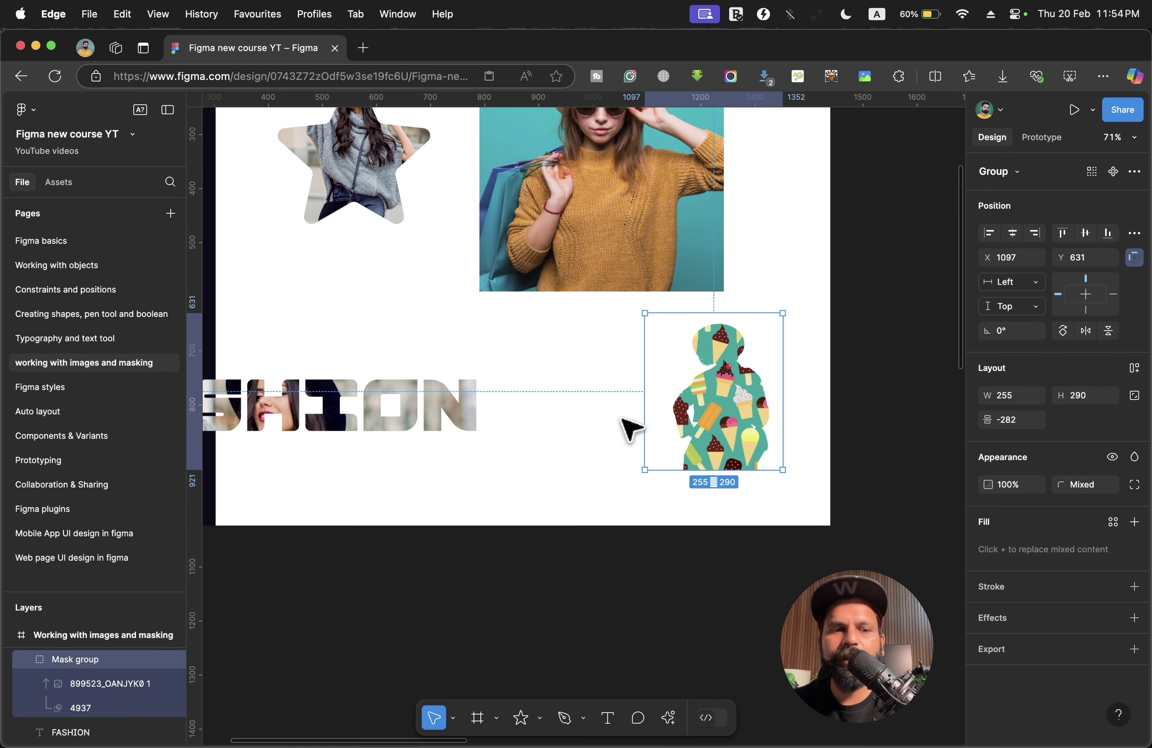
scroll(598, 441, "up", 5)
double_click(690, 407)
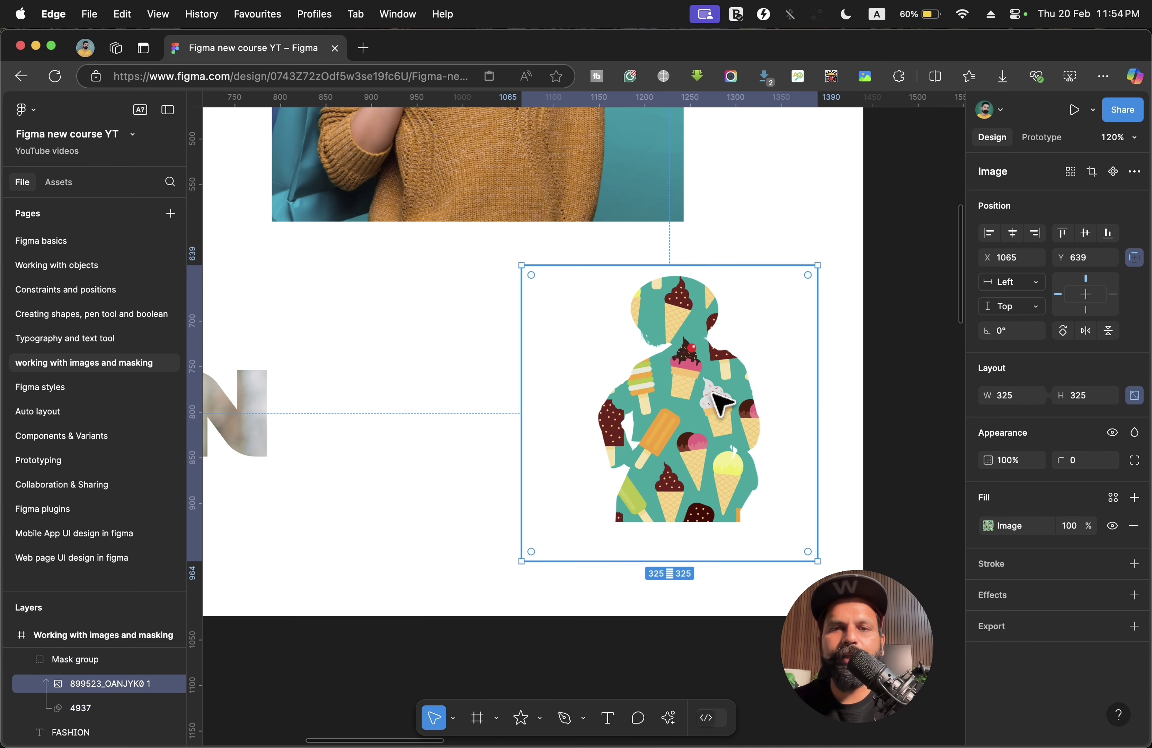
mouse_move(682, 420)
left_mouse_down()
mouse_move(673, 340)
mouse_move(663, 407)
mouse_move(689, 419)
mouse_move(687, 381)
mouse_move(676, 402)
left_mouse_up()
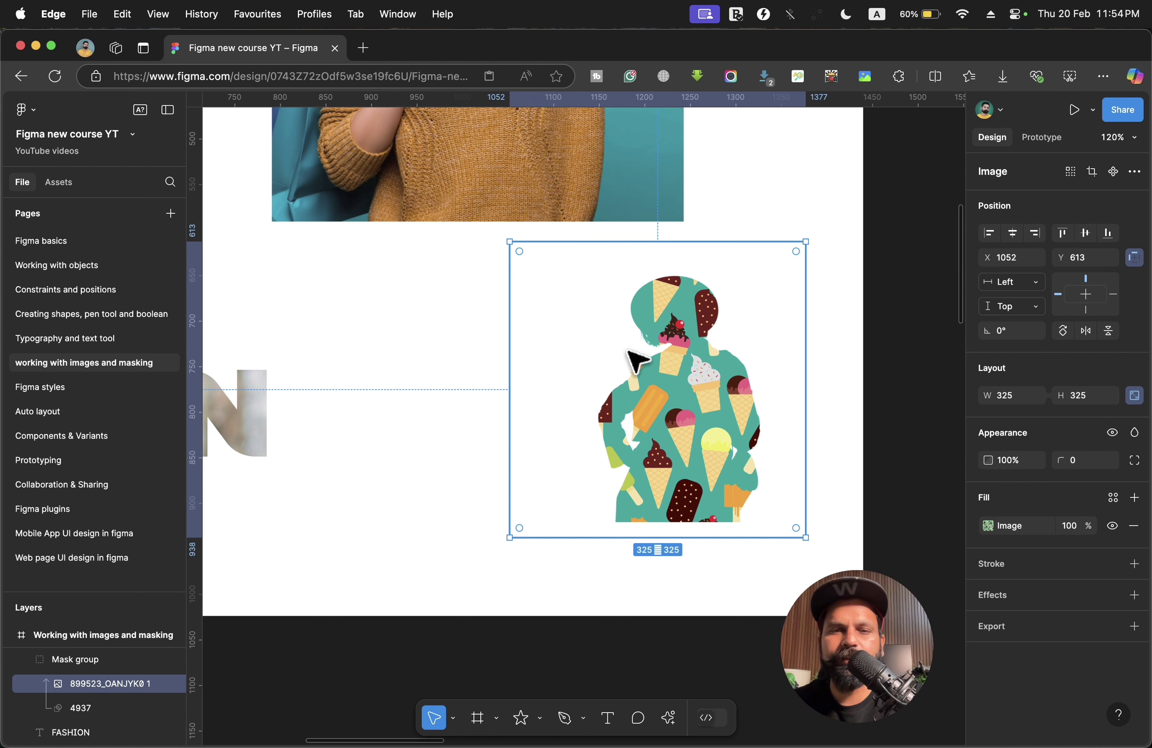
double_click(709, 400)
left_click(950, 349)
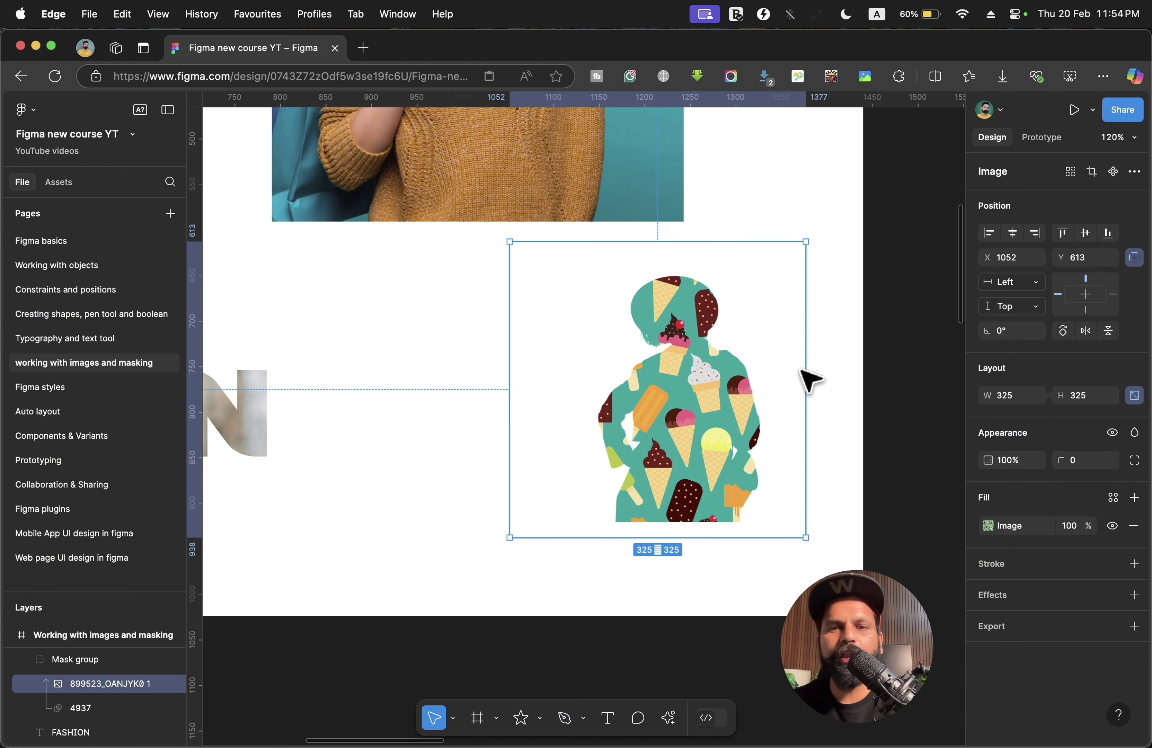
scroll(772, 395, "down", 5)
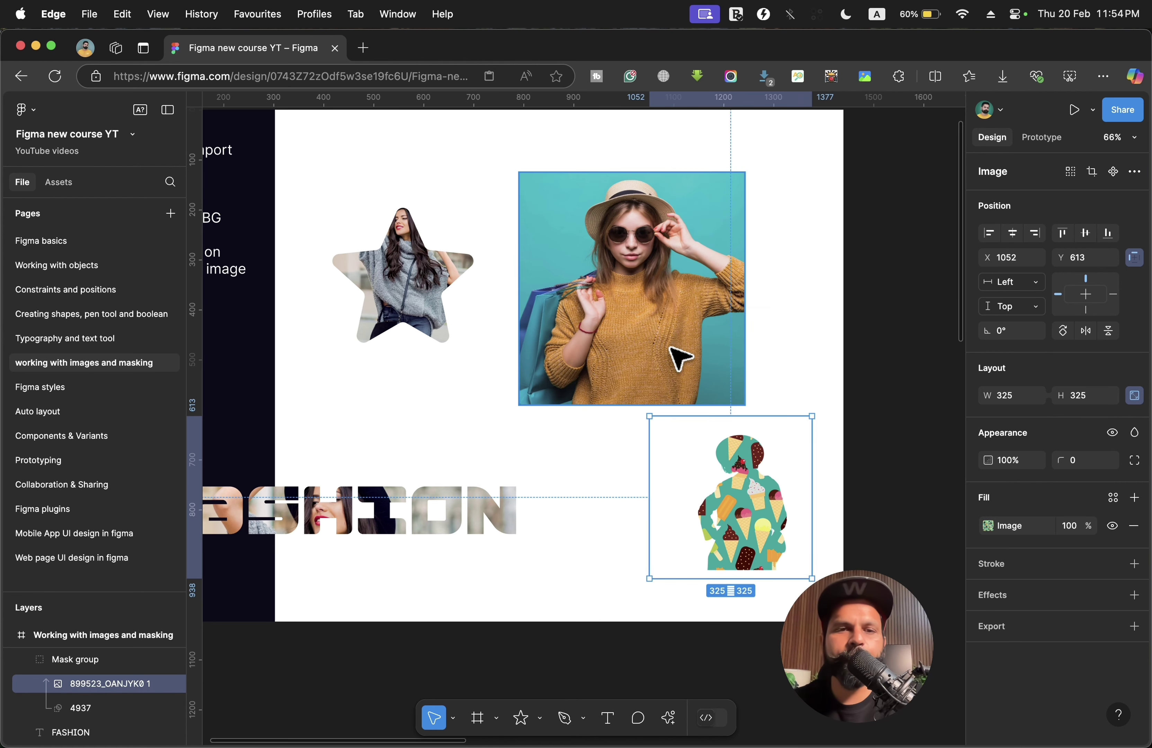
- Undo the cut-out's masking and the preceding moves of the pattern, cut-out, star and teal photo
double_click(709, 493)
key("Escape")
key("Escape")
left_click(709, 493)
key("ctrl+super+m")
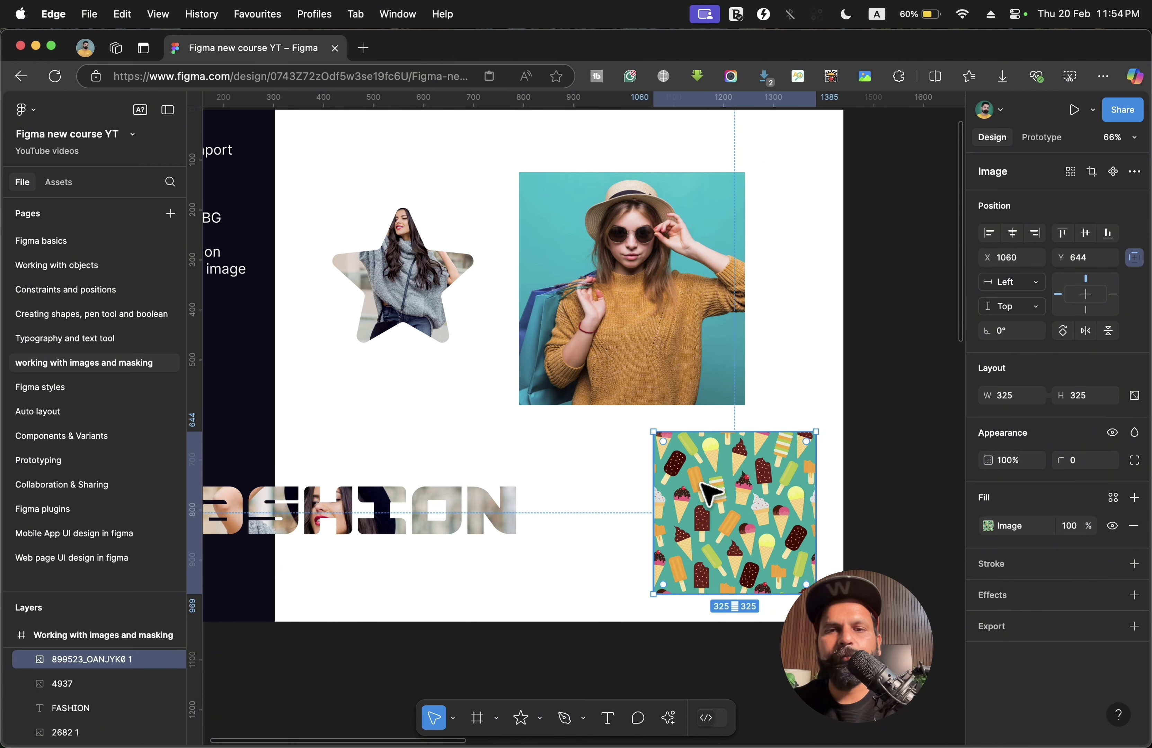
left_click(593, 527)
key("super+z")
key("super+z")
key("super+z")
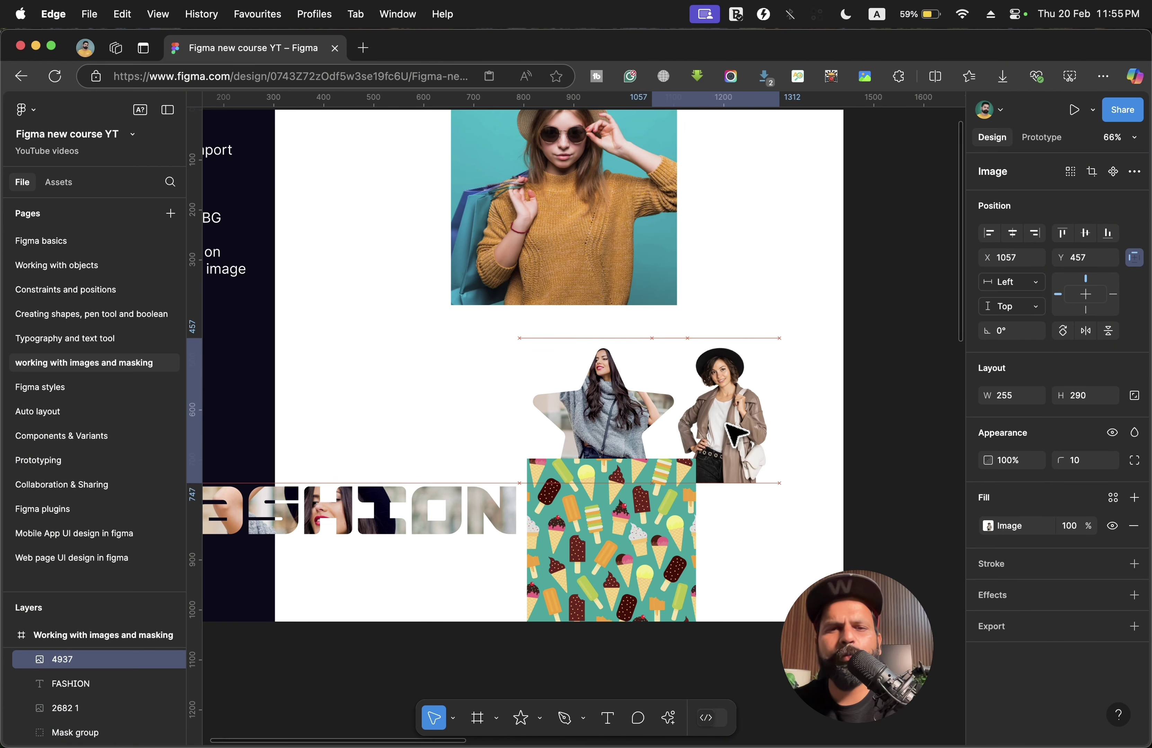
key("super+z")
- Move the ice-cream pattern up over the star and the 4937 cut-out and enlarge it to about 485 × 485
scroll(631, 427, "up", 5)
left_click_drag(617, 609, 613, 365)
left_click_drag(743, 527, 867, 658)
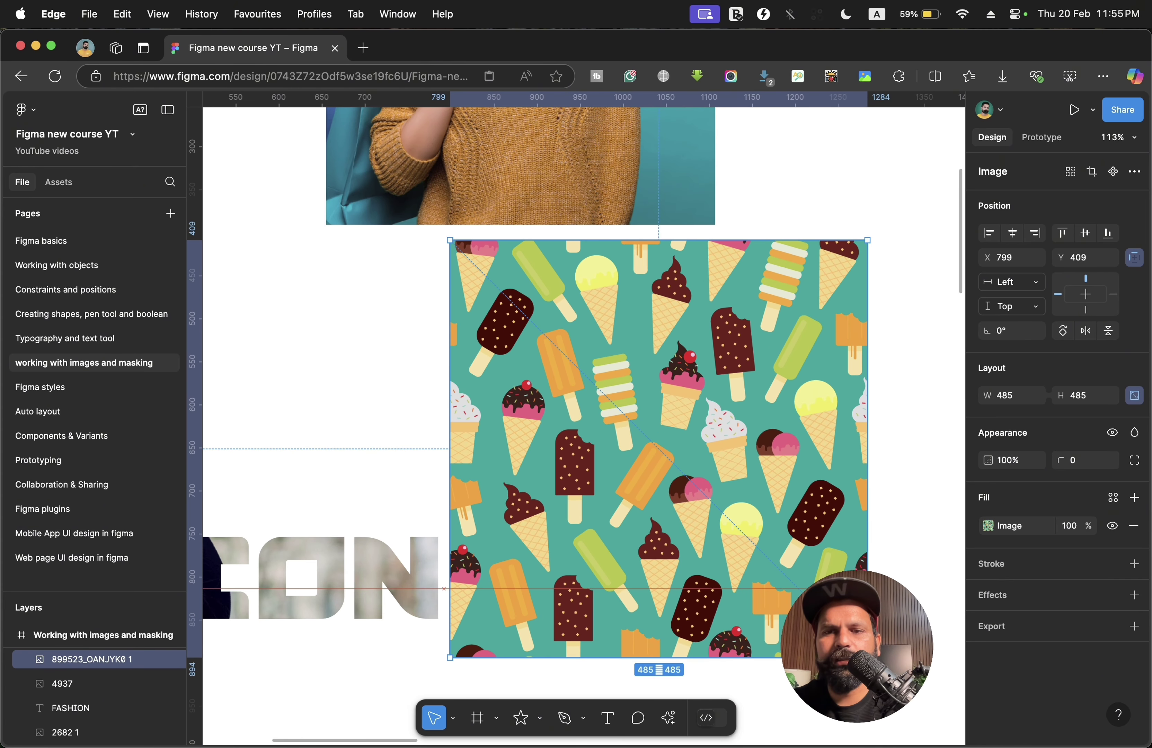
scroll(843, 526, "down", 5)
left_click_drag(715, 486, 723, 425)
- Move the pattern down to uncover the images beneath and group the 4937 cut-out with the star mask group
left_click_drag(905, 417, 655, 530)
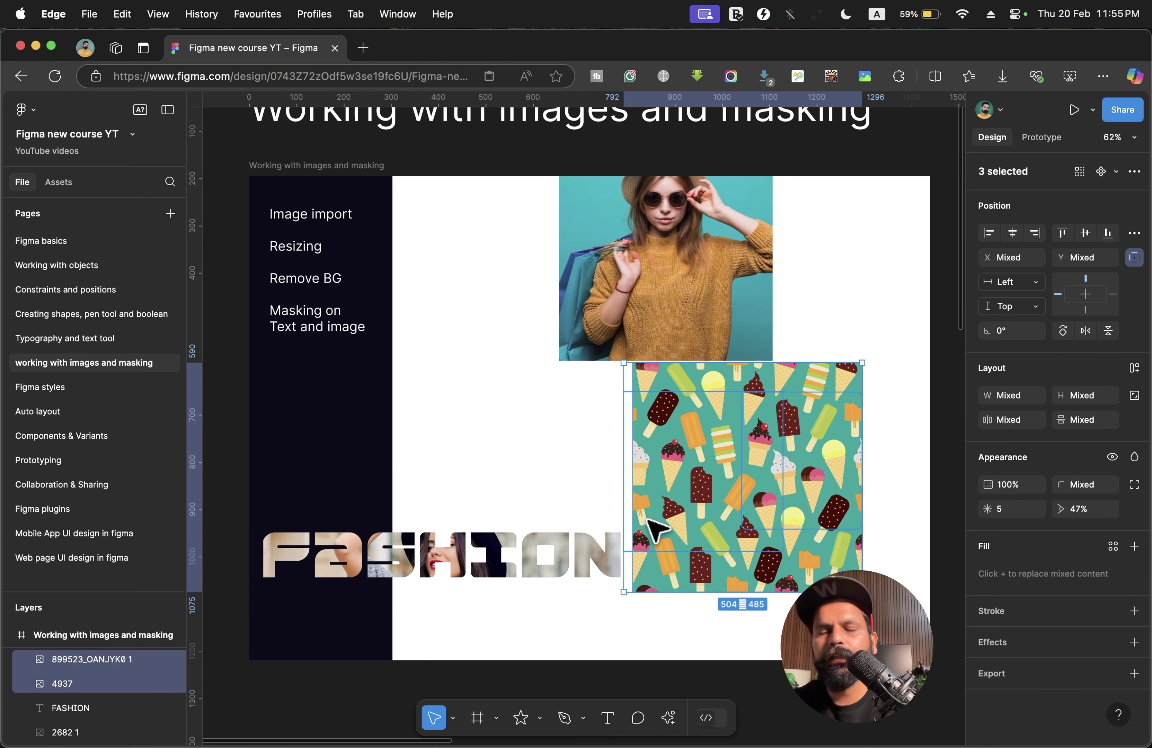
left_click(906, 506)
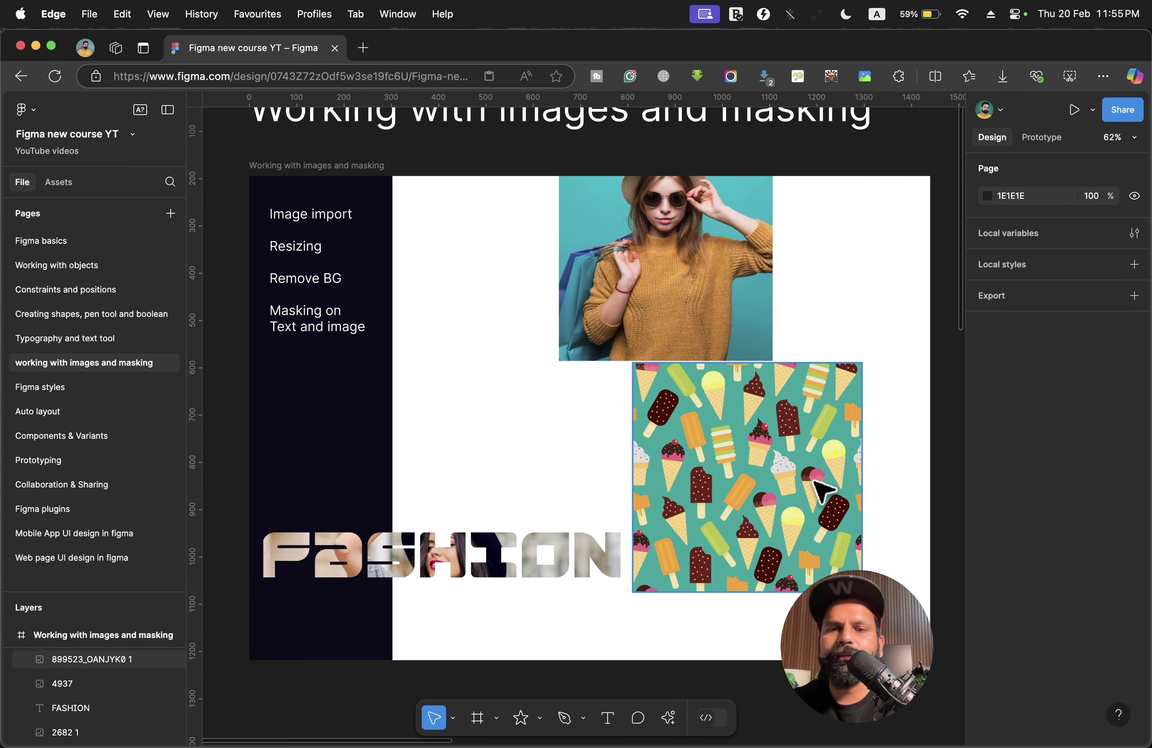
left_click_drag(826, 384, 825, 520)
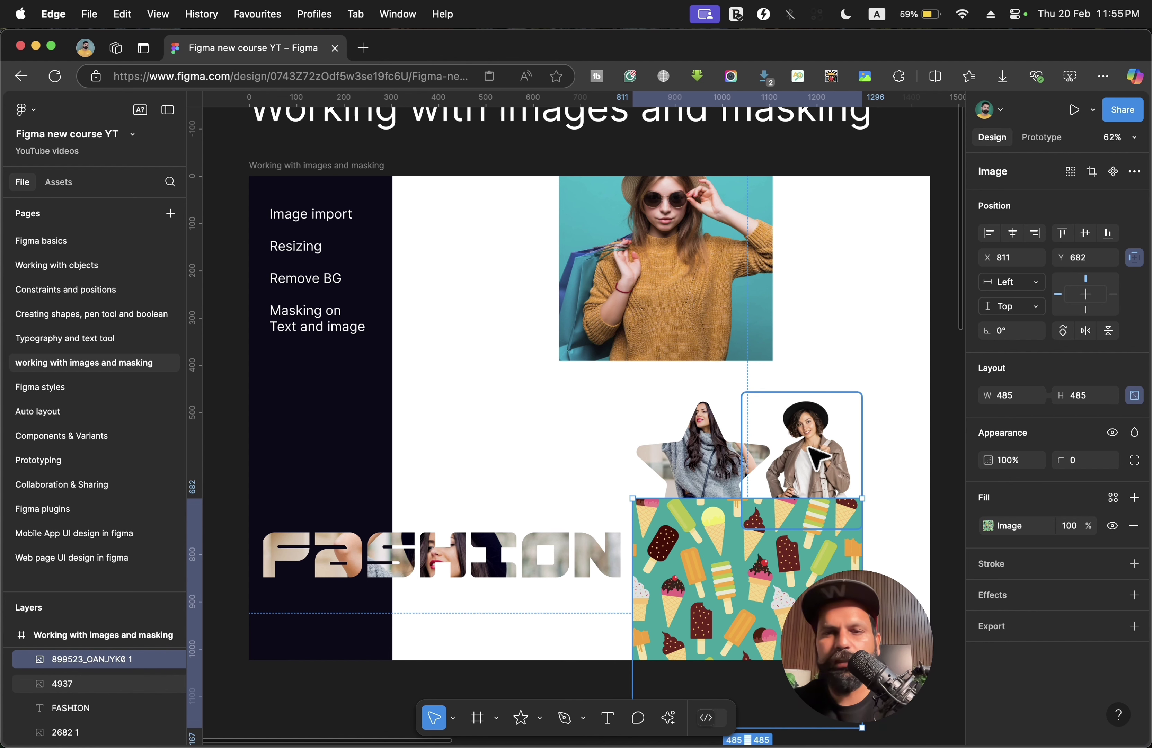
left_click(818, 456)
left_click(699, 458, "shift")
key("super+g")
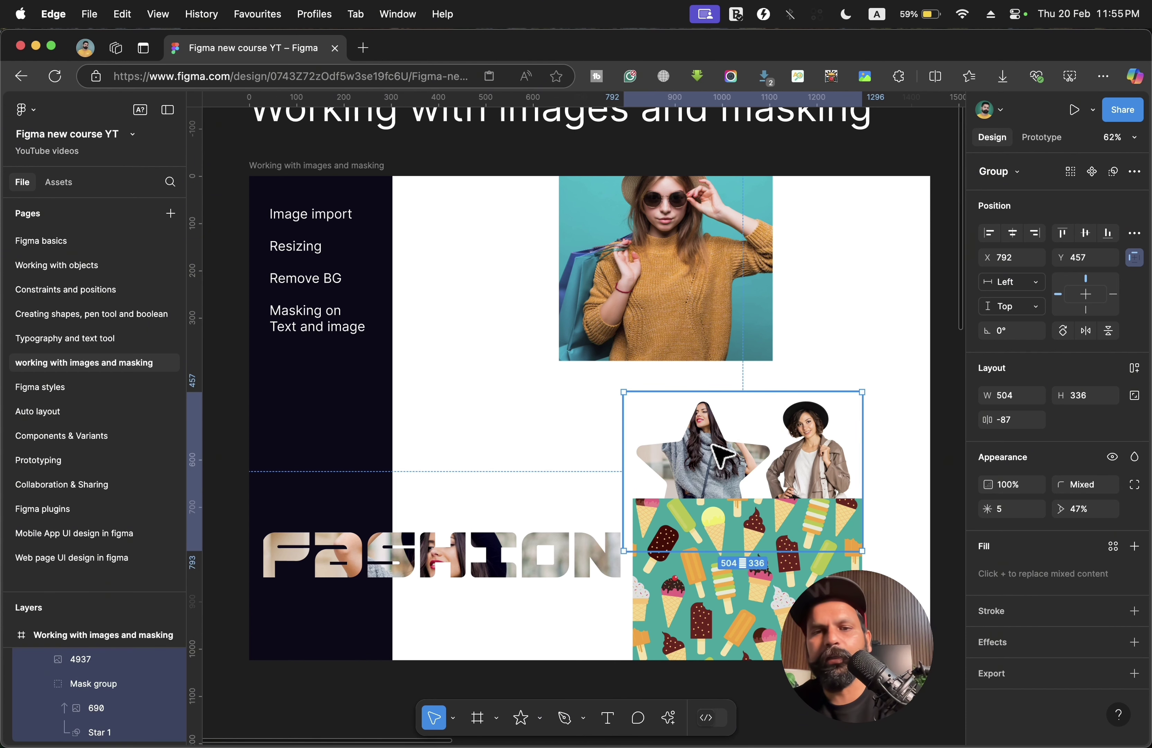
- Move the pattern back over the new group and use the group as the pattern's mask
left_click_drag(745, 617, 741, 485)
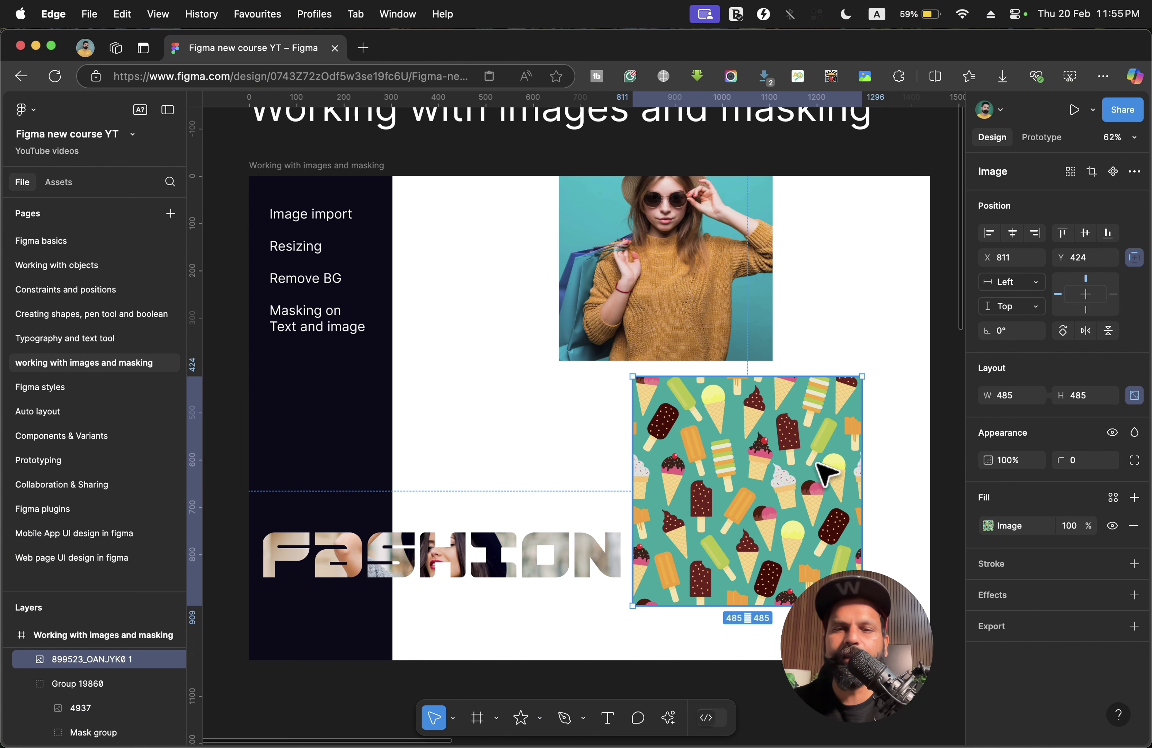
left_click_drag(828, 474, 826, 469)
key("super+z")
key("super+shift+z")
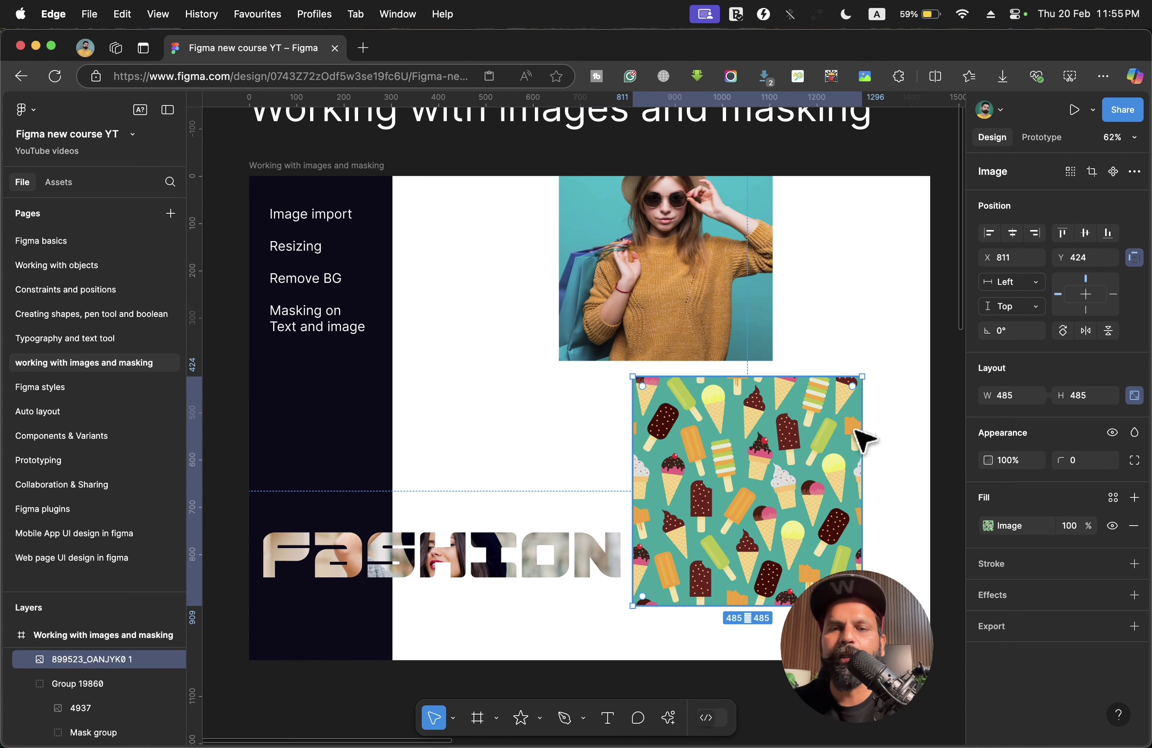
left_click(694, 506, "shift")
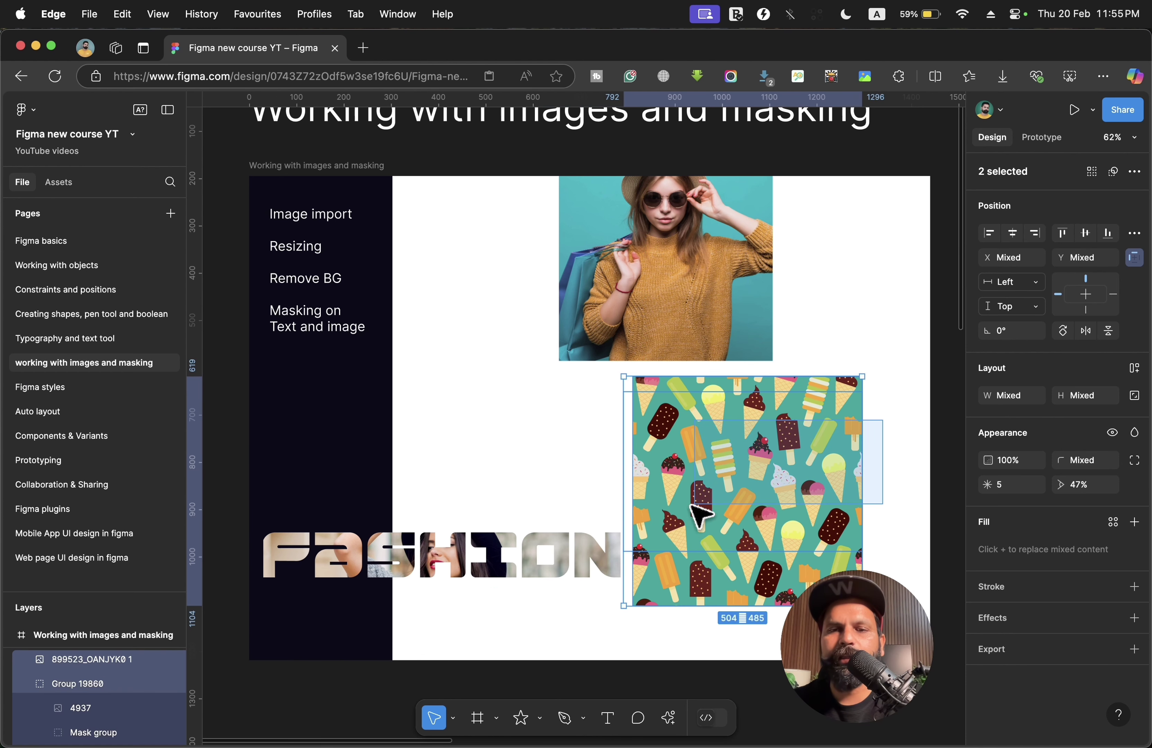
left_click(1113, 171)
left_click(799, 529)
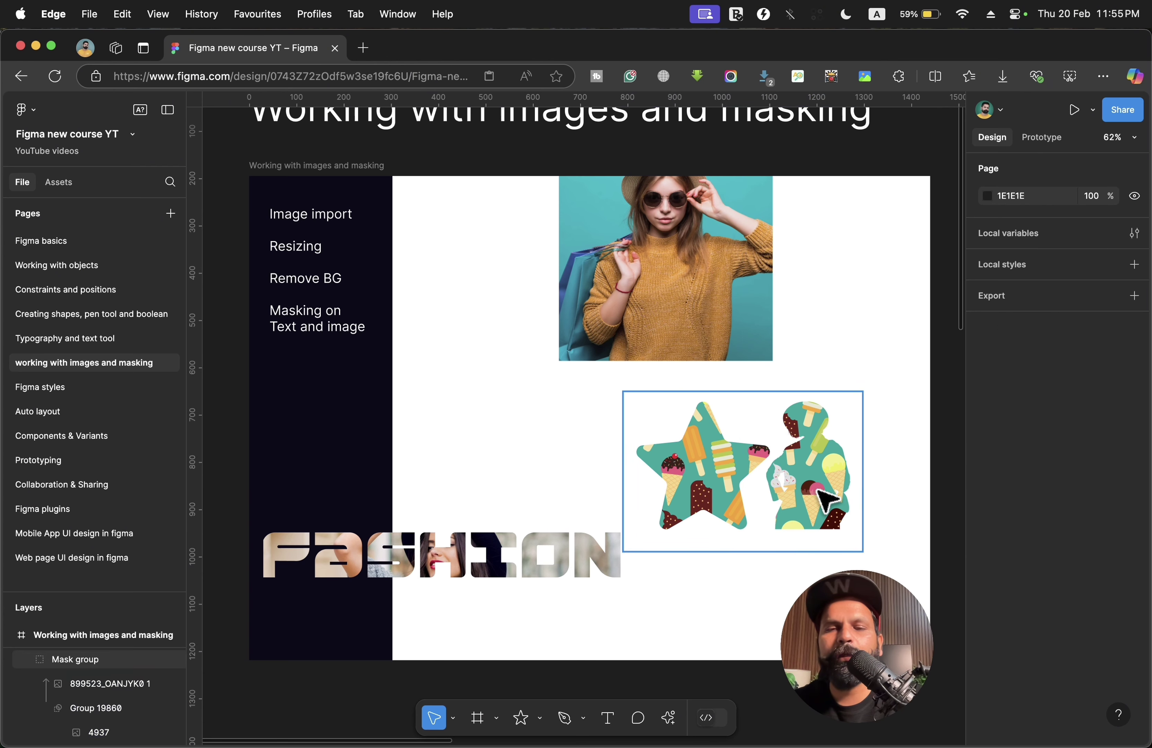
- Reposition the ice-cream pattern inside the mask group to about X 798, Y 364
left_click(762, 482)
double_click(725, 465)
double_click(760, 479)
scroll(752, 456, "up", 5)
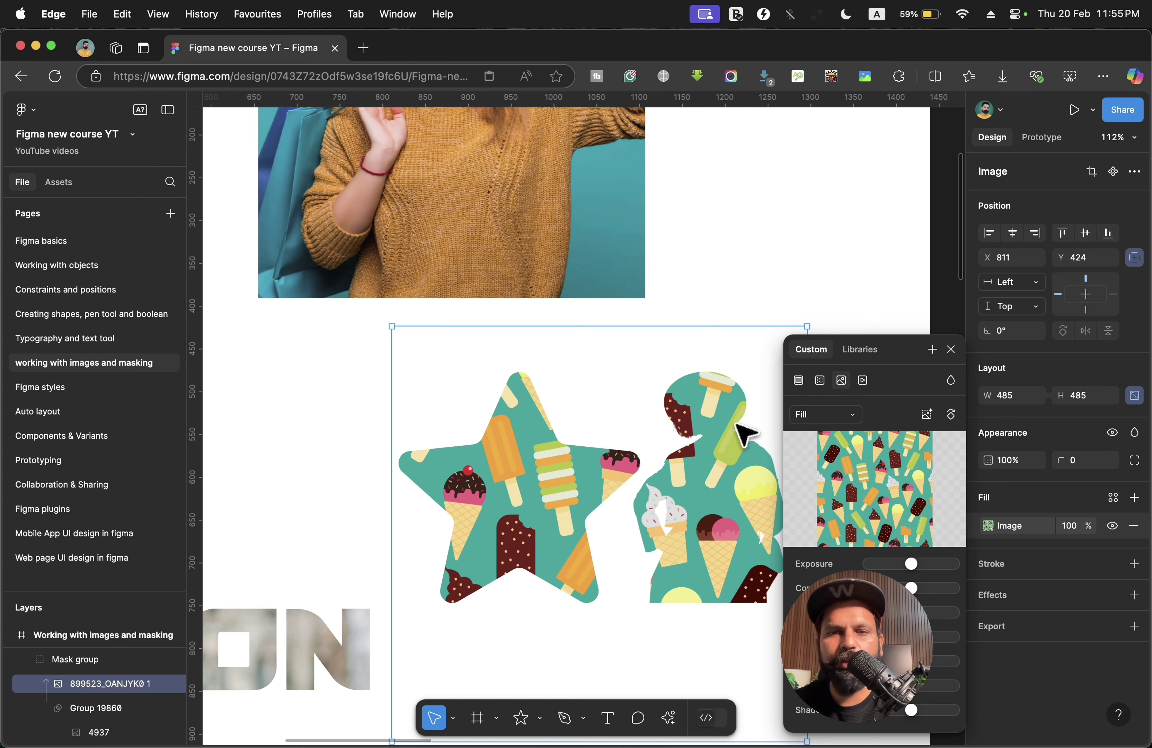
left_click_drag(536, 491, 427, 488)
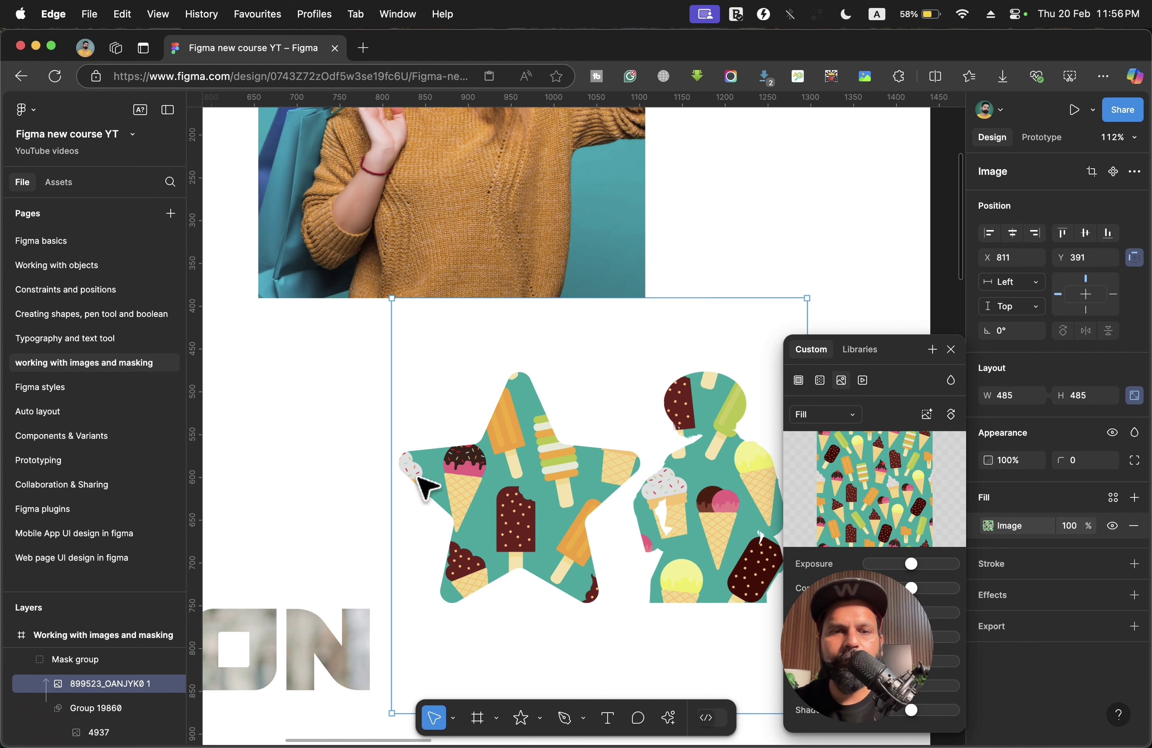
mouse_move(552, 510)
left_mouse_down()
mouse_move(524, 466)
mouse_move(543, 486)
left_mouse_up()
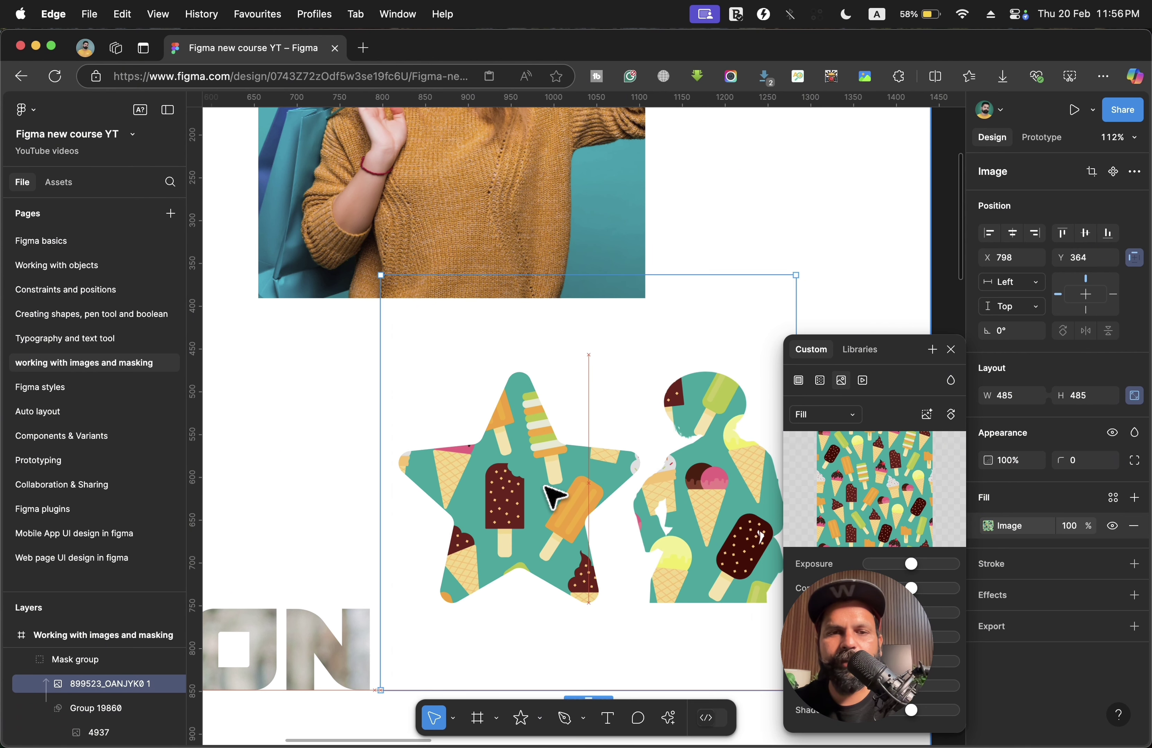
- Select Star 1 among the nested layers of the mask group and adjust its inner ratio to 44%
scroll(110, 637, "down", 5)
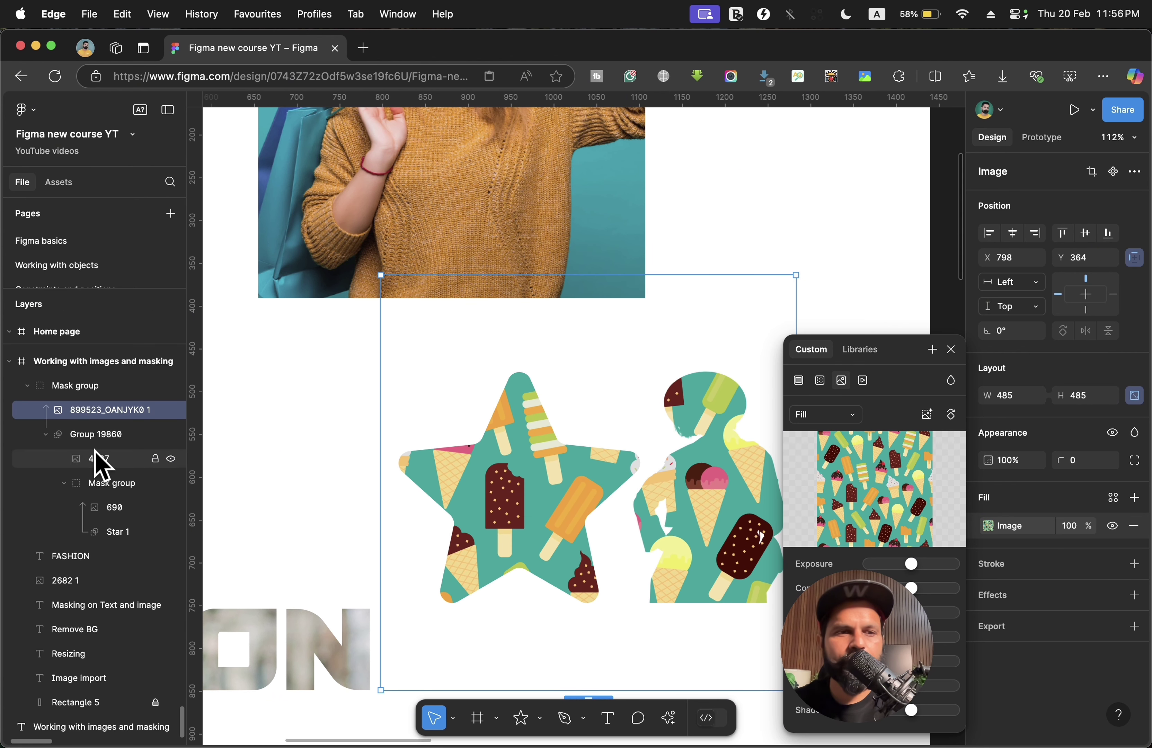
left_click(89, 438)
left_click(93, 461)
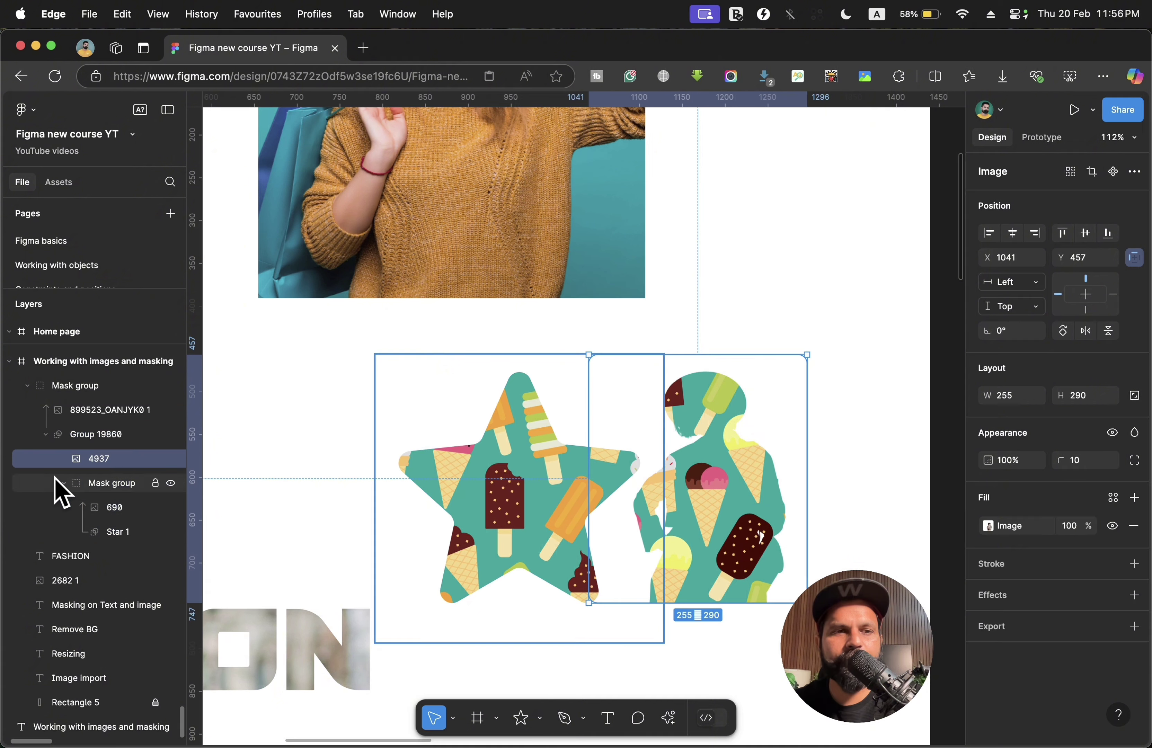
left_click(115, 486)
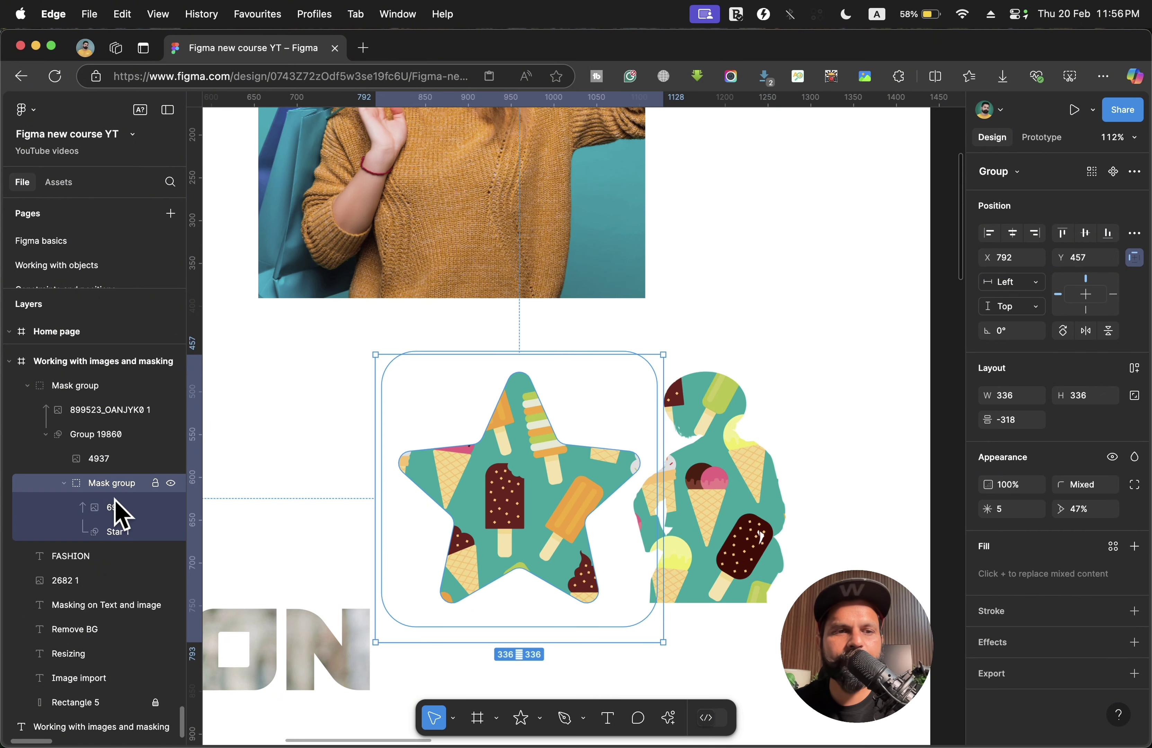
left_click(119, 532)
mouse_move(571, 453)
left_mouse_down()
mouse_move(592, 474)
mouse_move(578, 422)
mouse_move(590, 406)
mouse_move(556, 451)
left_mouse_up()
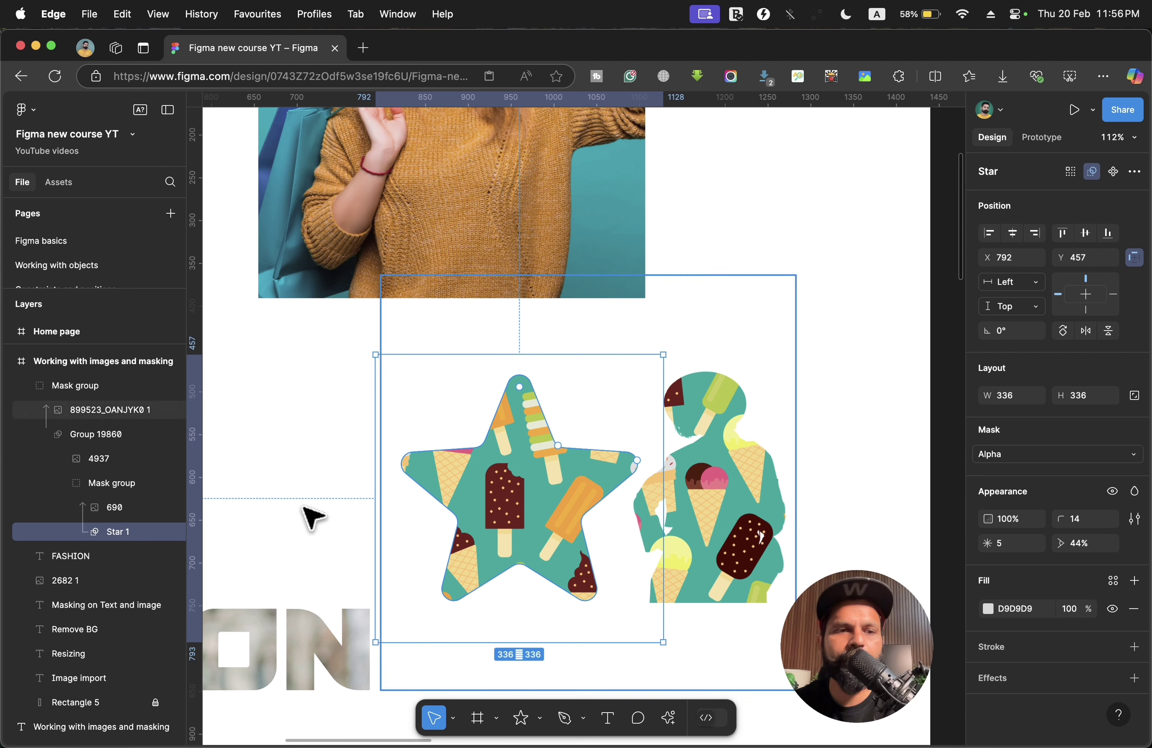
- Check the masking group's layer, then move the whole mask group to about X 848, Y 450
left_click(81, 439)
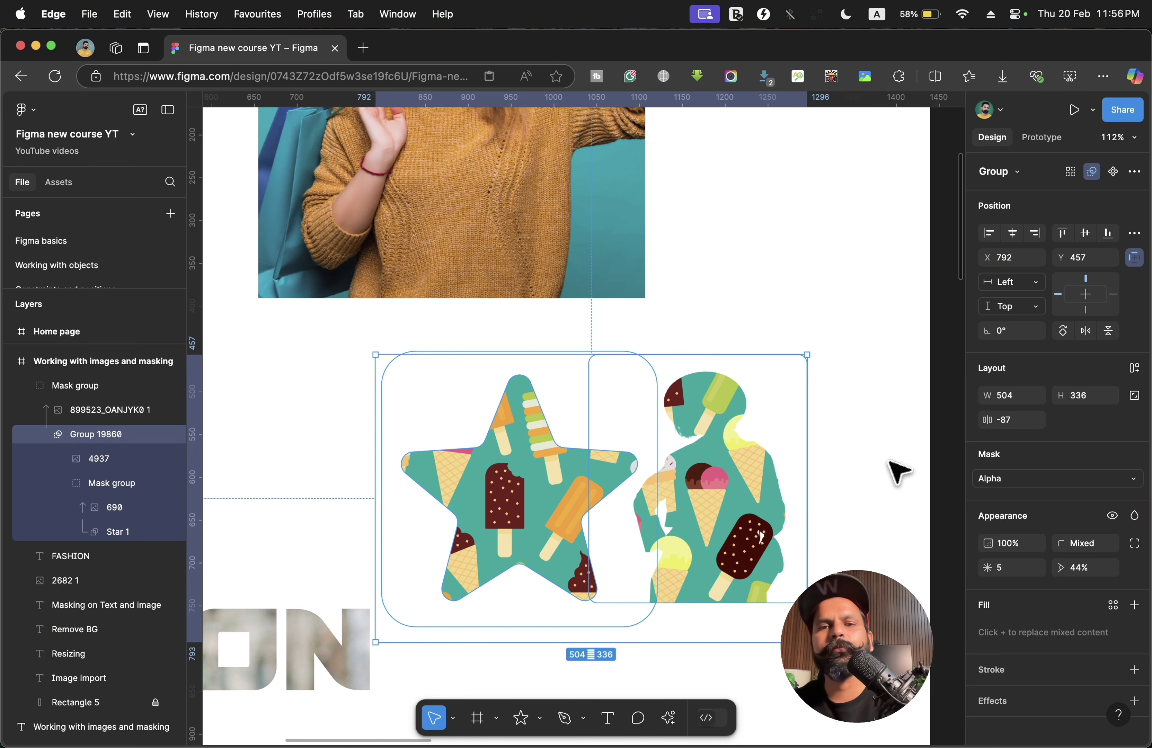
left_click(897, 470)
left_click_drag(721, 529, 770, 524)
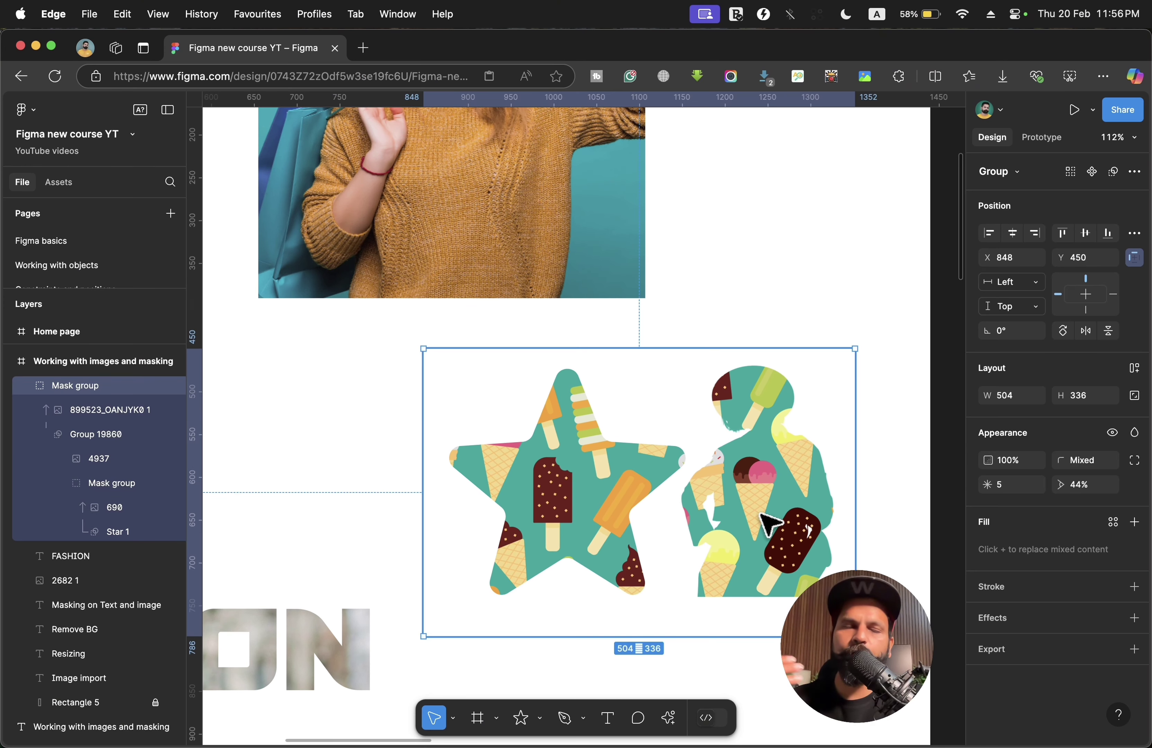
- Examine how images are used in the Home page design, from the product sections to the banner and category thumbnails
scroll(770, 523, "down", 10)
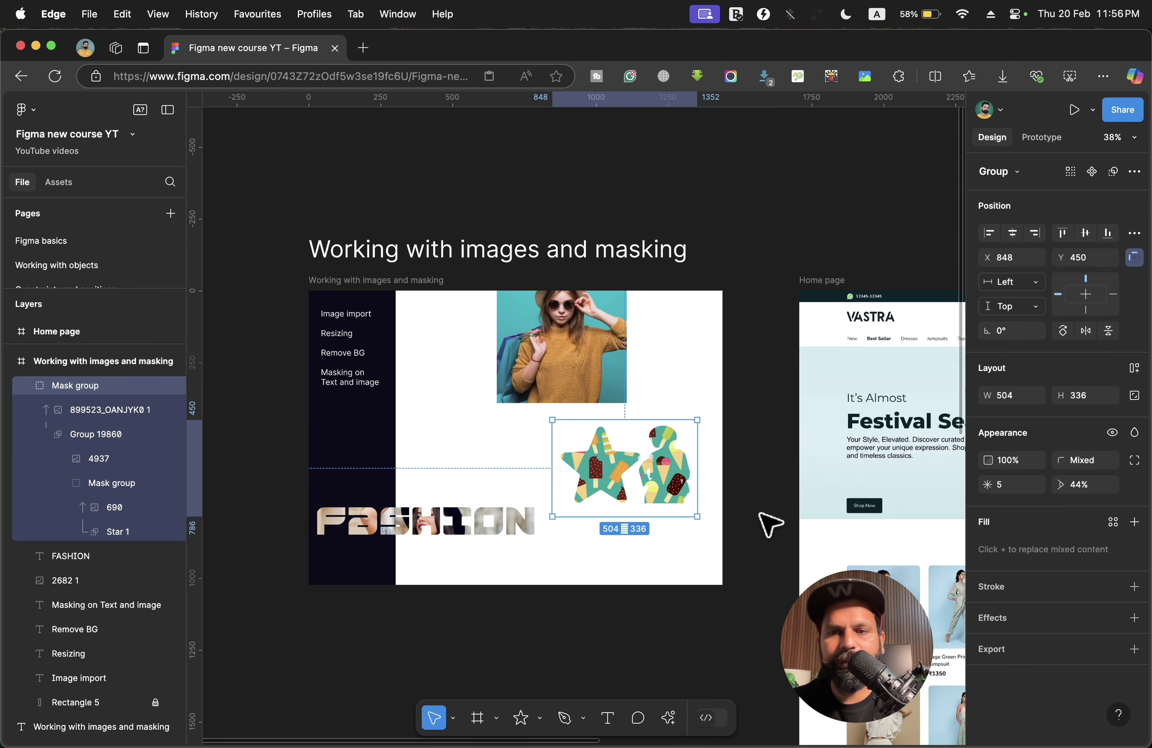
scroll(766, 525, "right", 10)
scroll(738, 417, "up", 5)
scroll(743, 427, "down", 15)
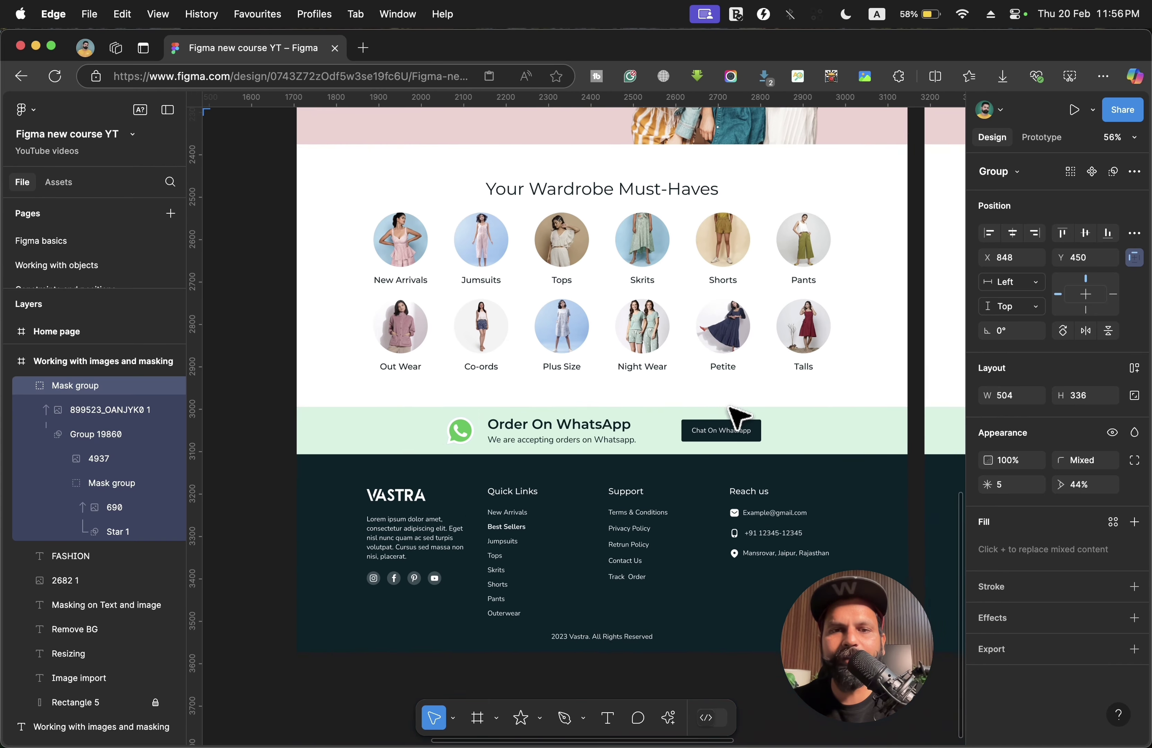
scroll(737, 415, "up", 7)
scroll(738, 418, "up", 2)
left_click(714, 440)
scroll(704, 435, "up", 12)
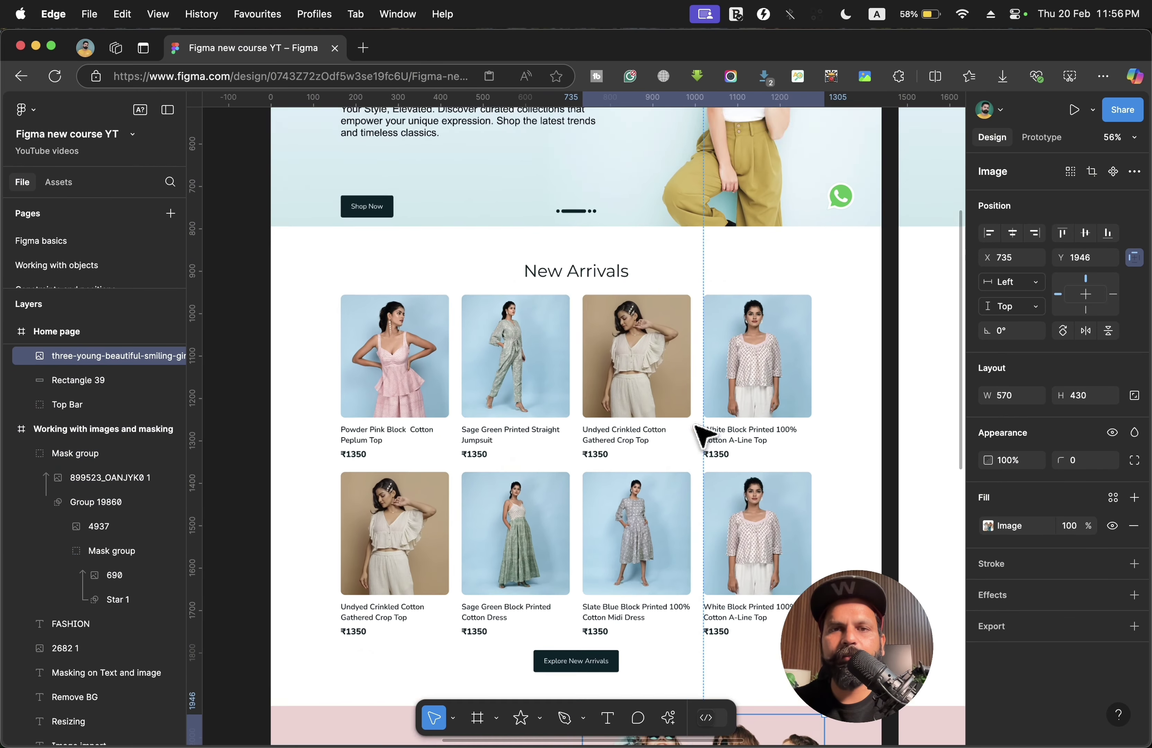
scroll(689, 432, "down", 5)
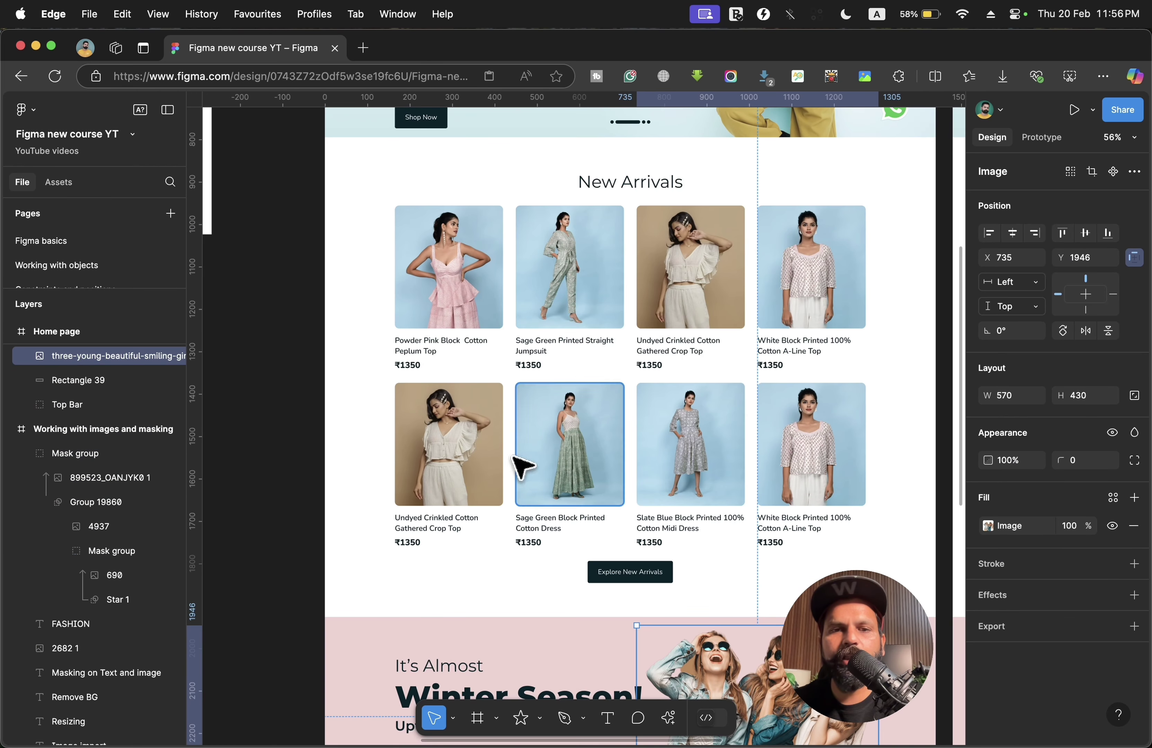
scroll(522, 468, "down", 7)
scroll(699, 639, "left", 5)
scroll(699, 639, "up", 3)
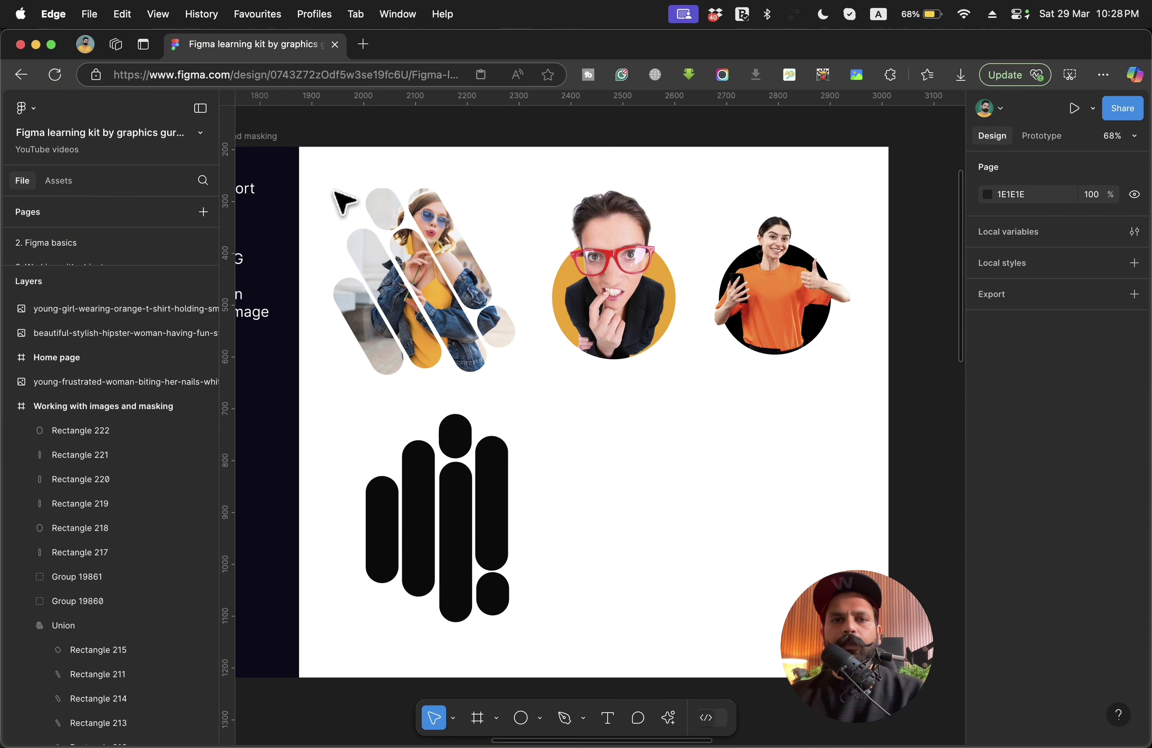
left_click_drag(334, 191, 856, 380)
left_click(847, 396)
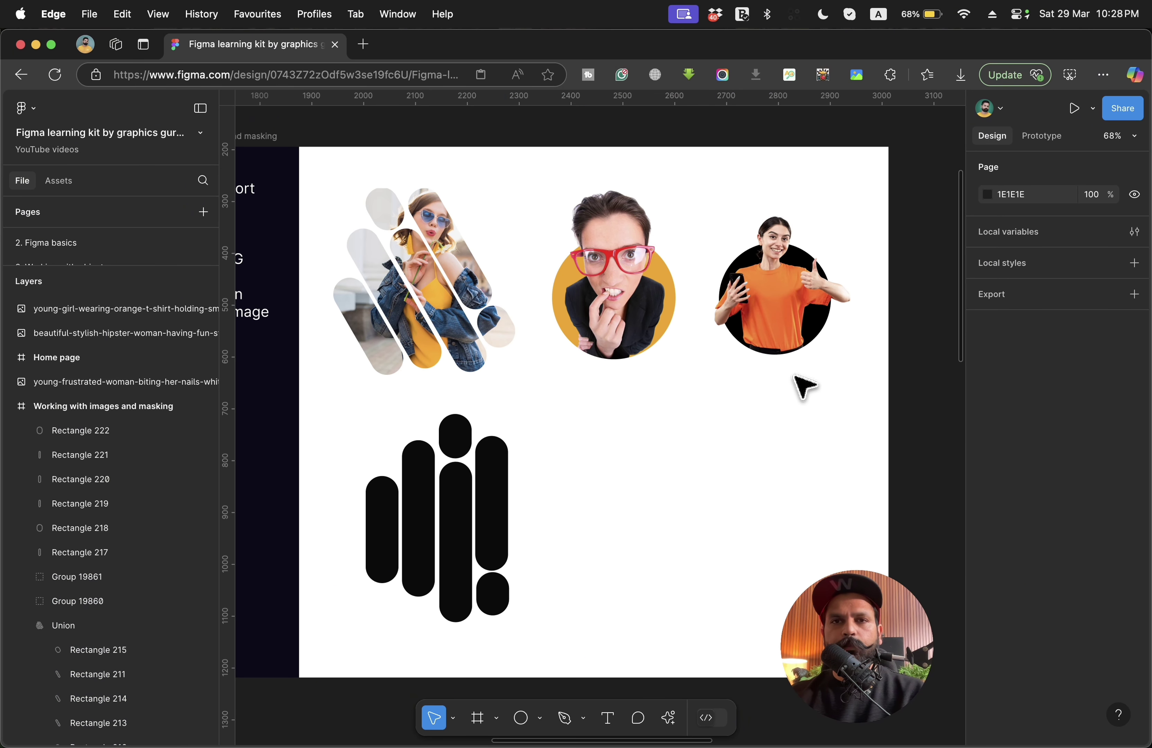
scroll(804, 386, "down", 1)
scroll(803, 386, "left", 1)
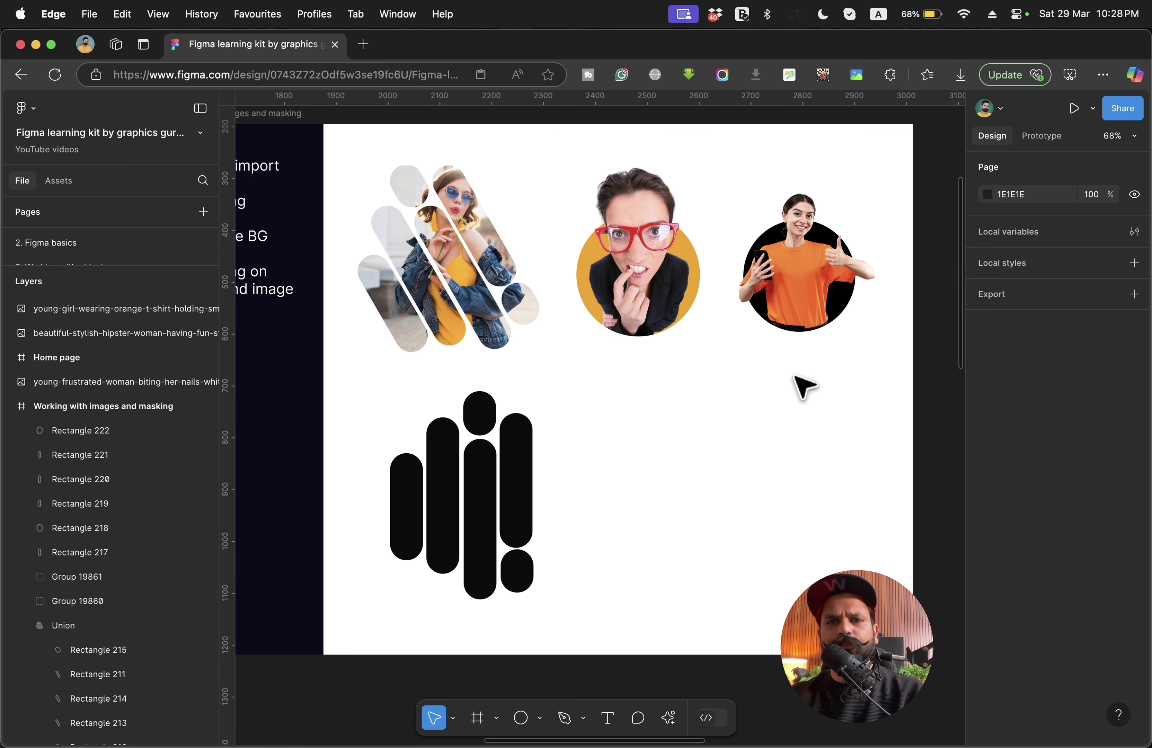
- Flatten all the black rounded bars into a single vector, then reposition it and rotate it to 30°
scroll(607, 474, "down", 1)
left_click(420, 472)
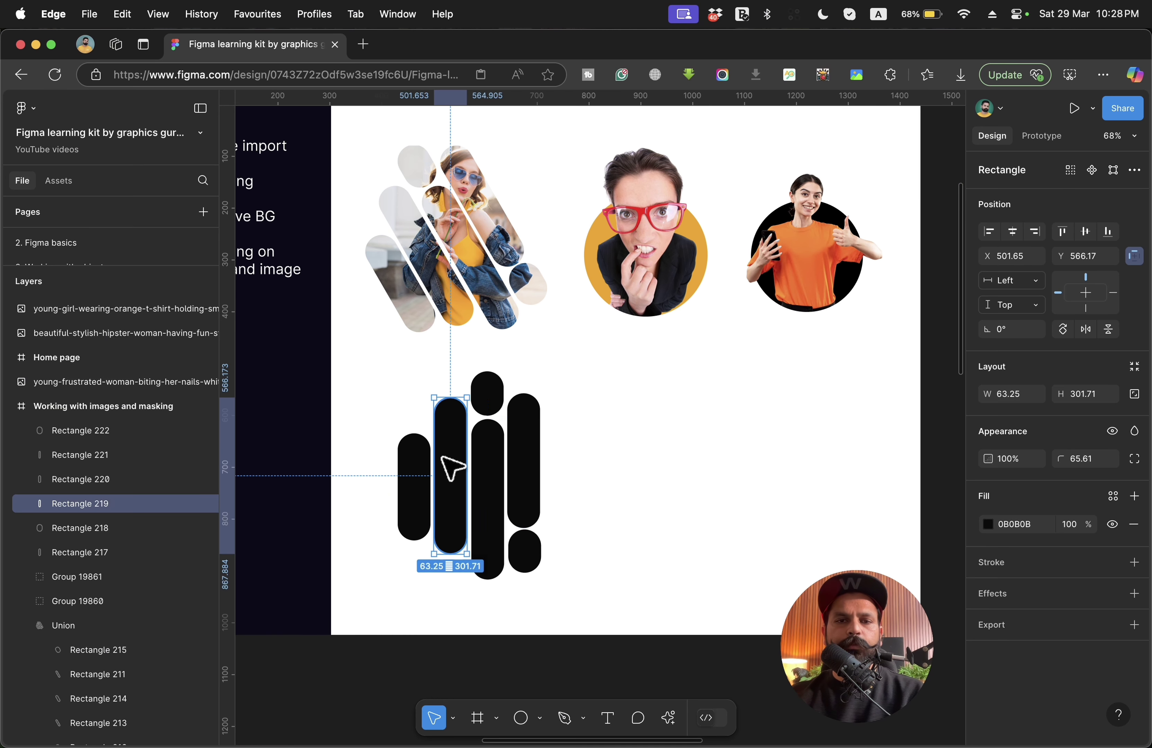
left_click_drag(380, 395, 590, 584)
left_click(1135, 169)
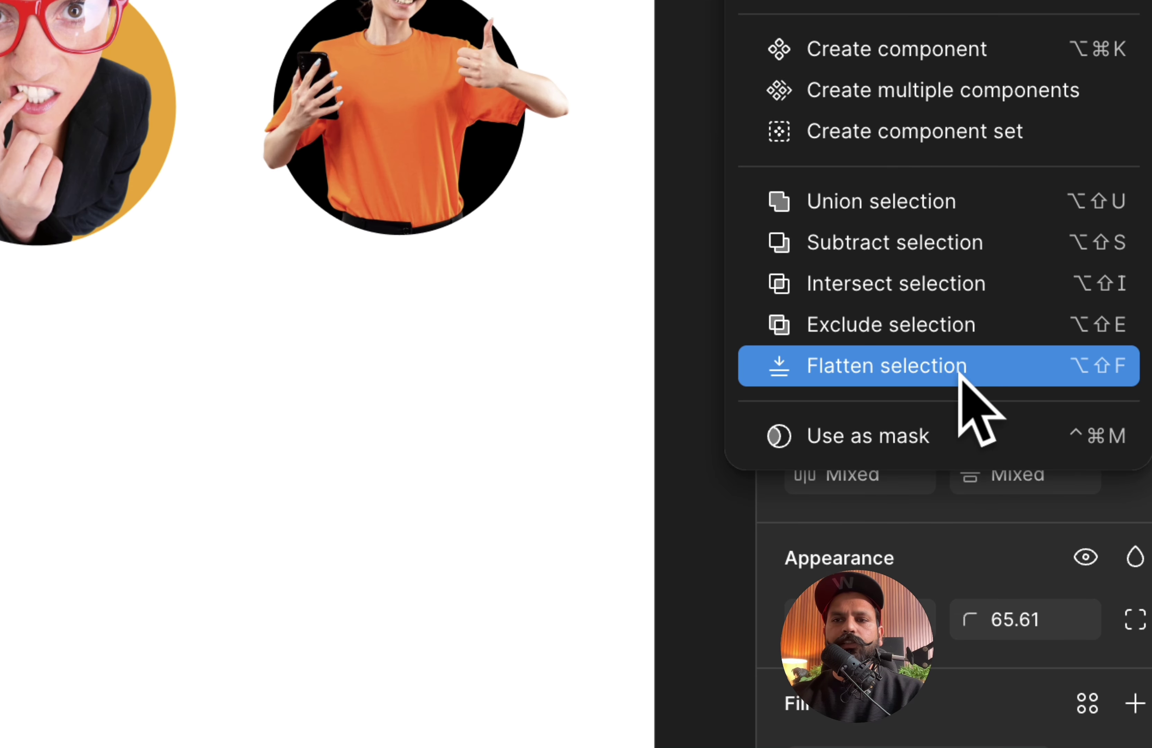
left_click(961, 377)
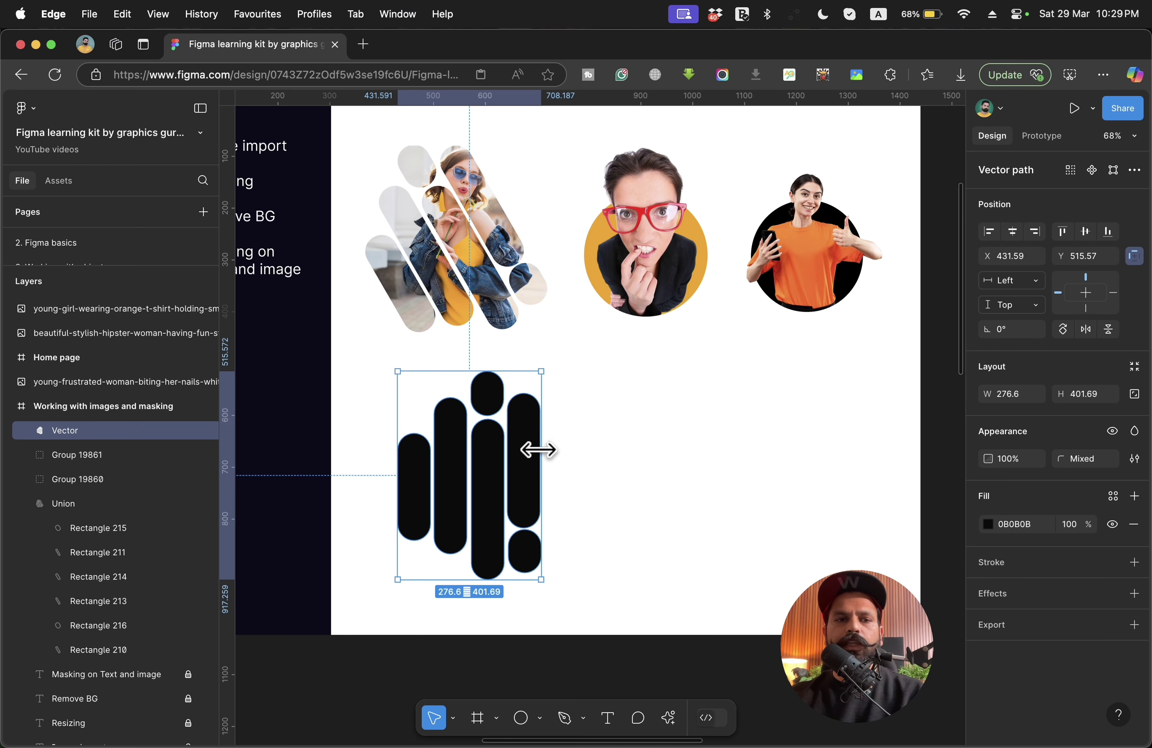
left_click_drag(514, 463, 427, 490)
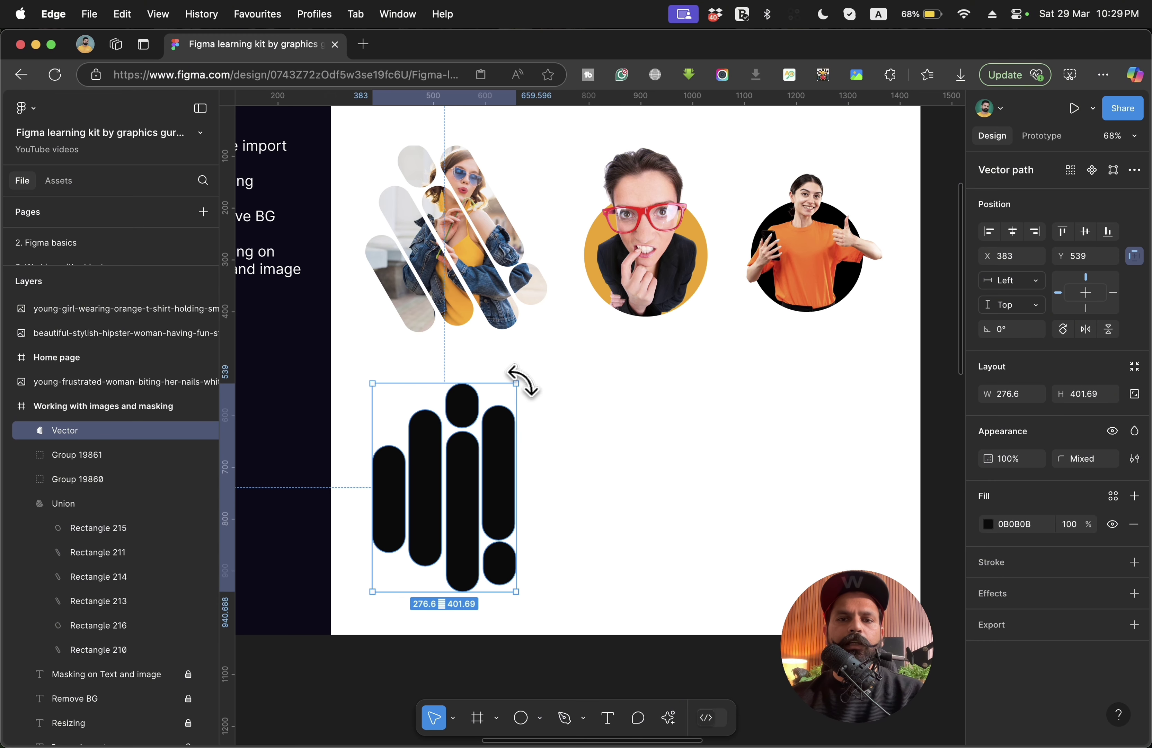
left_click_drag(522, 382, 474, 351)
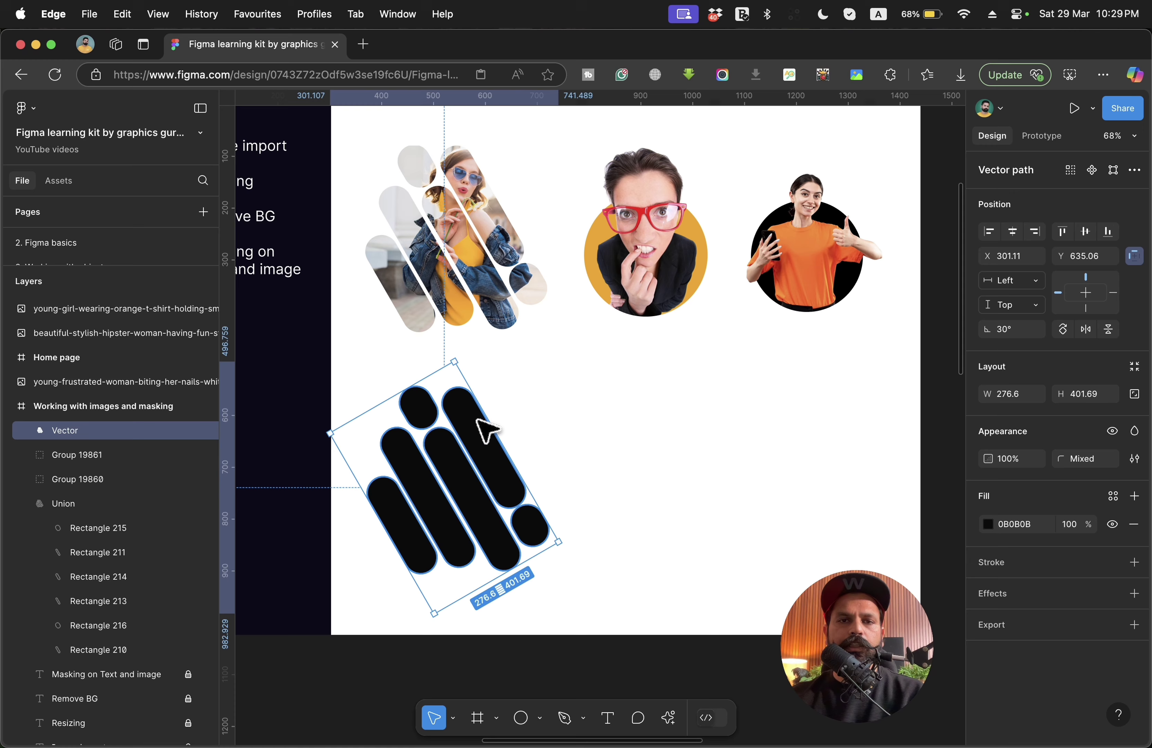
- Place a copy of the denim-jacket woman photo over the rotated bars and use the bars as its mask
scroll(489, 429, "down", 5)
left_click(505, 208)
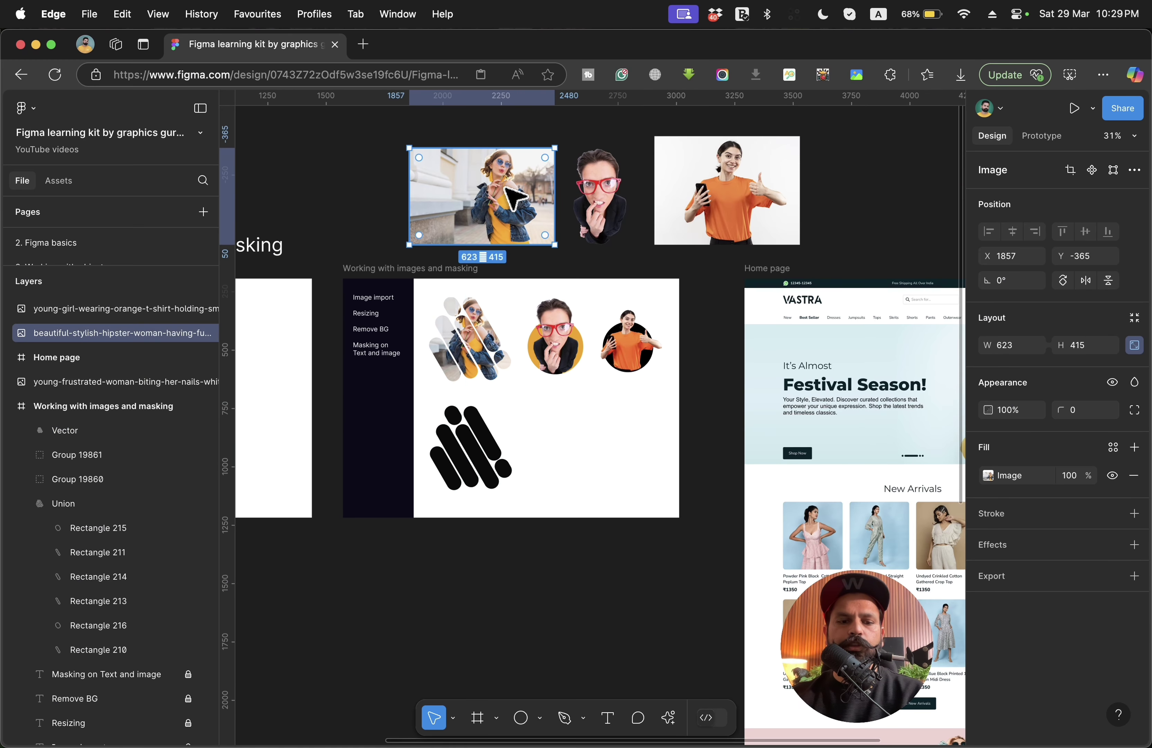
left_click_drag(512, 197, 490, 451)
scroll(488, 447, "up", 5)
left_click(451, 545, "shift")
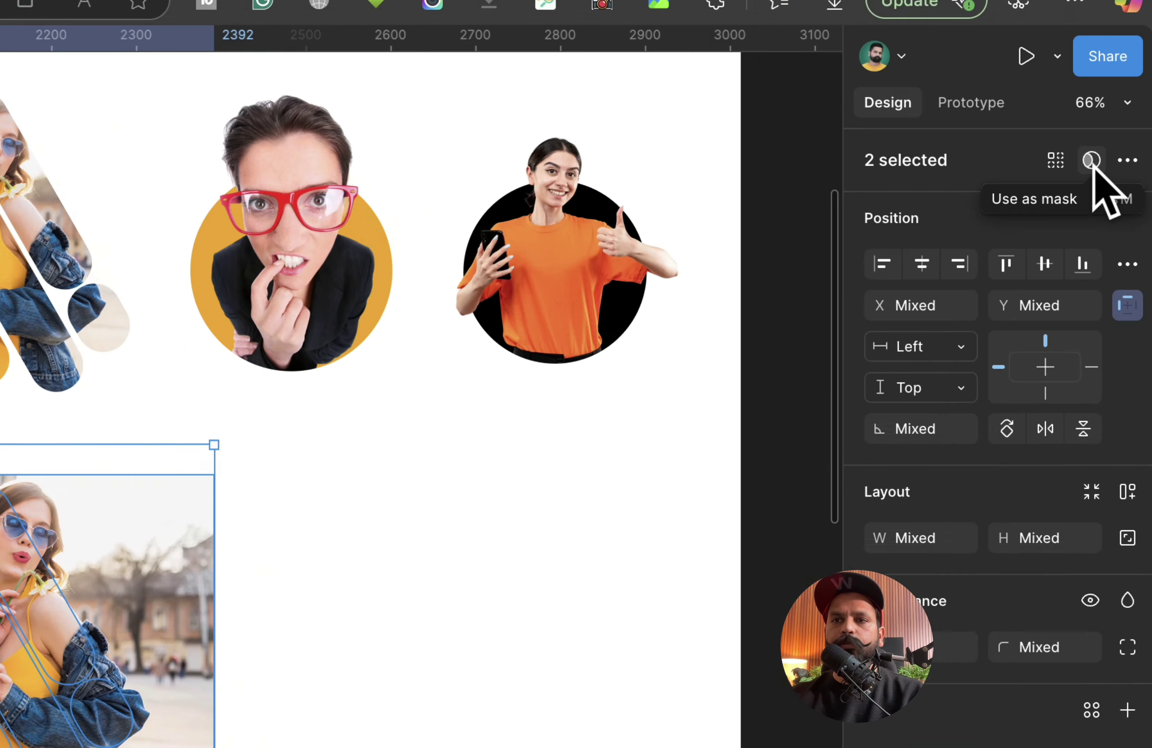
left_click(1126, 162)
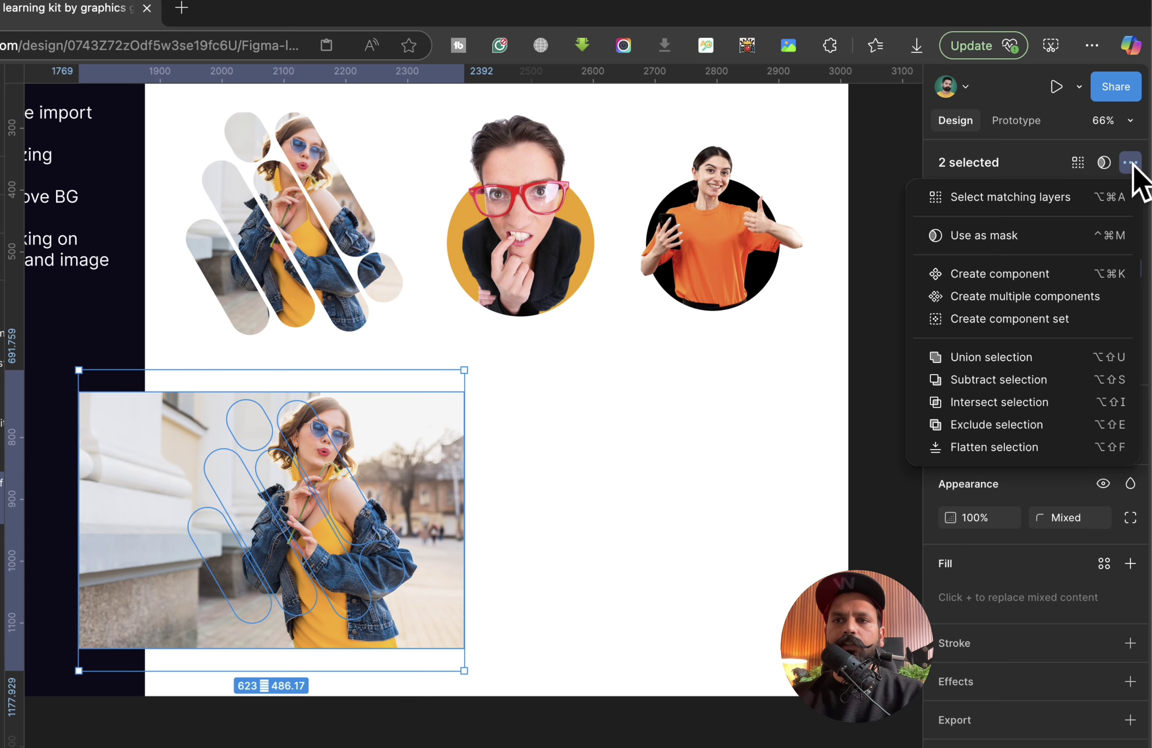
left_click(987, 239)
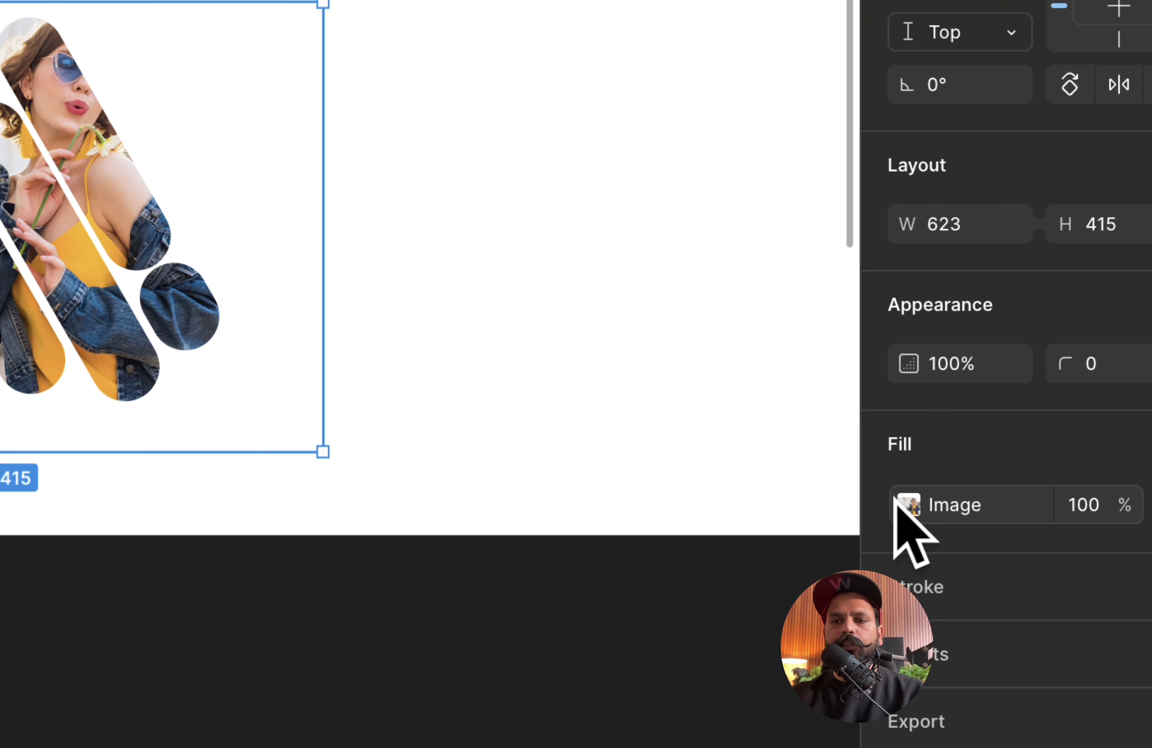
- Set the masked photo's fill mode to Crop and shift the picture slightly within the bar-shaped mask
left_click(897, 501)
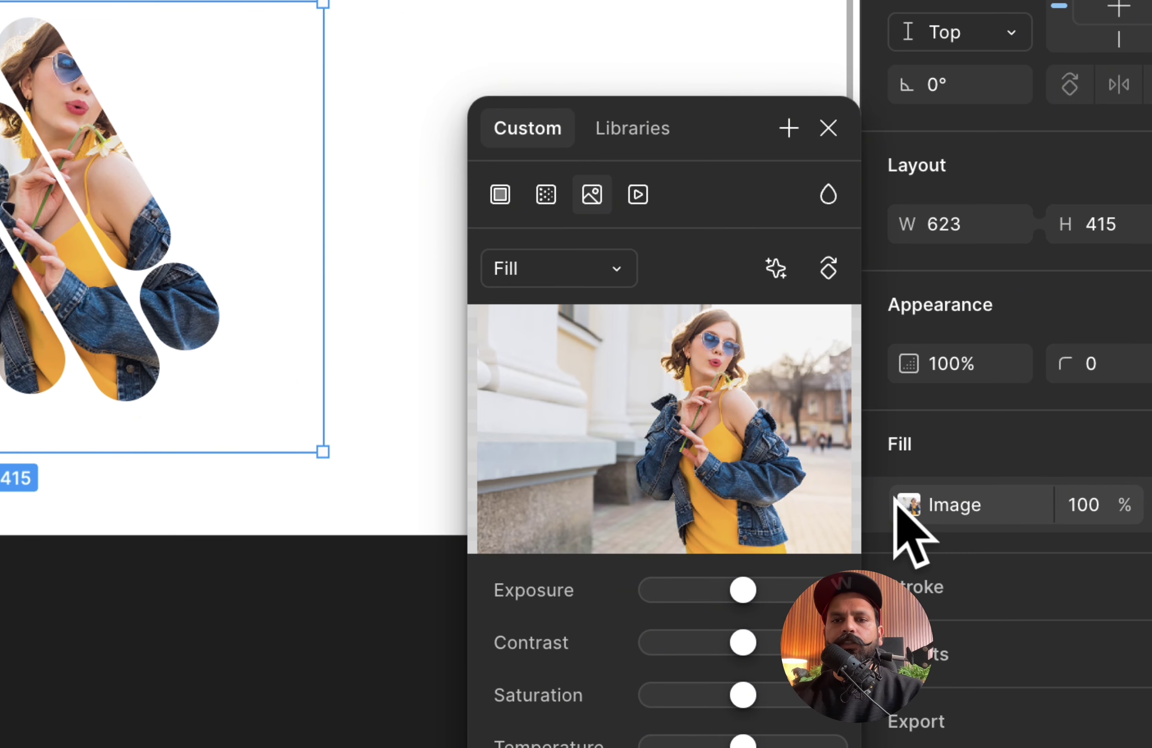
left_click(549, 282)
left_click(552, 345)
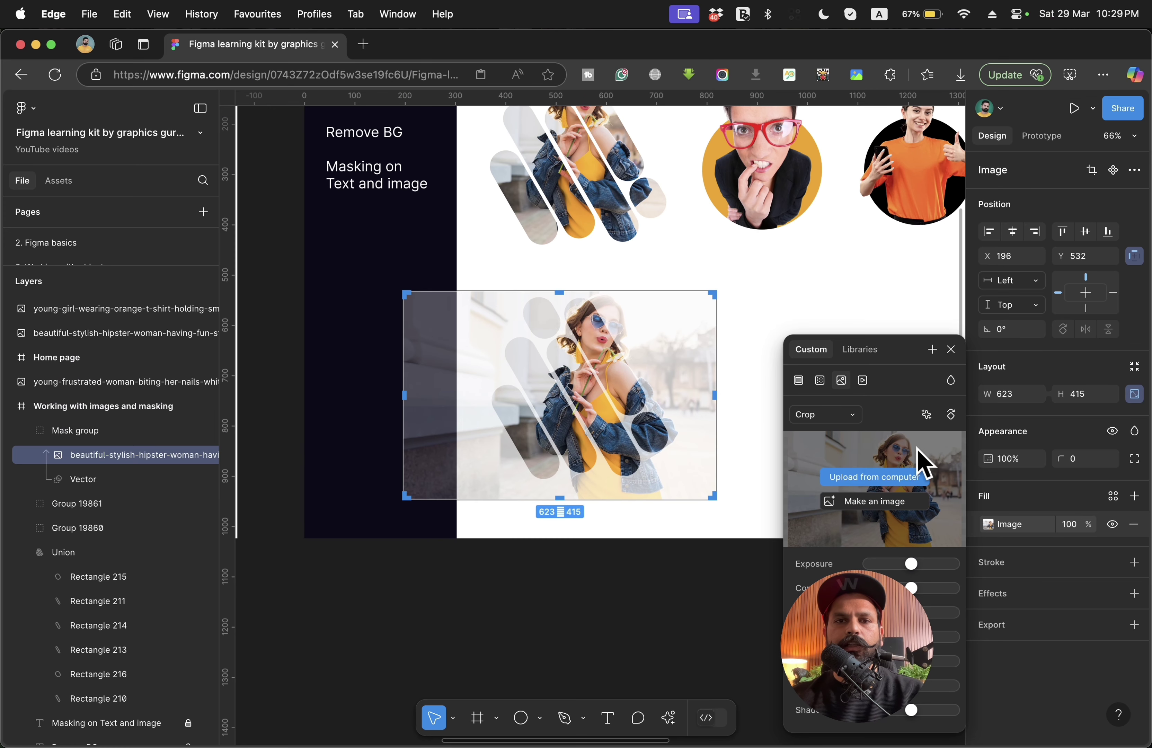
left_click_drag(676, 350, 674, 350)
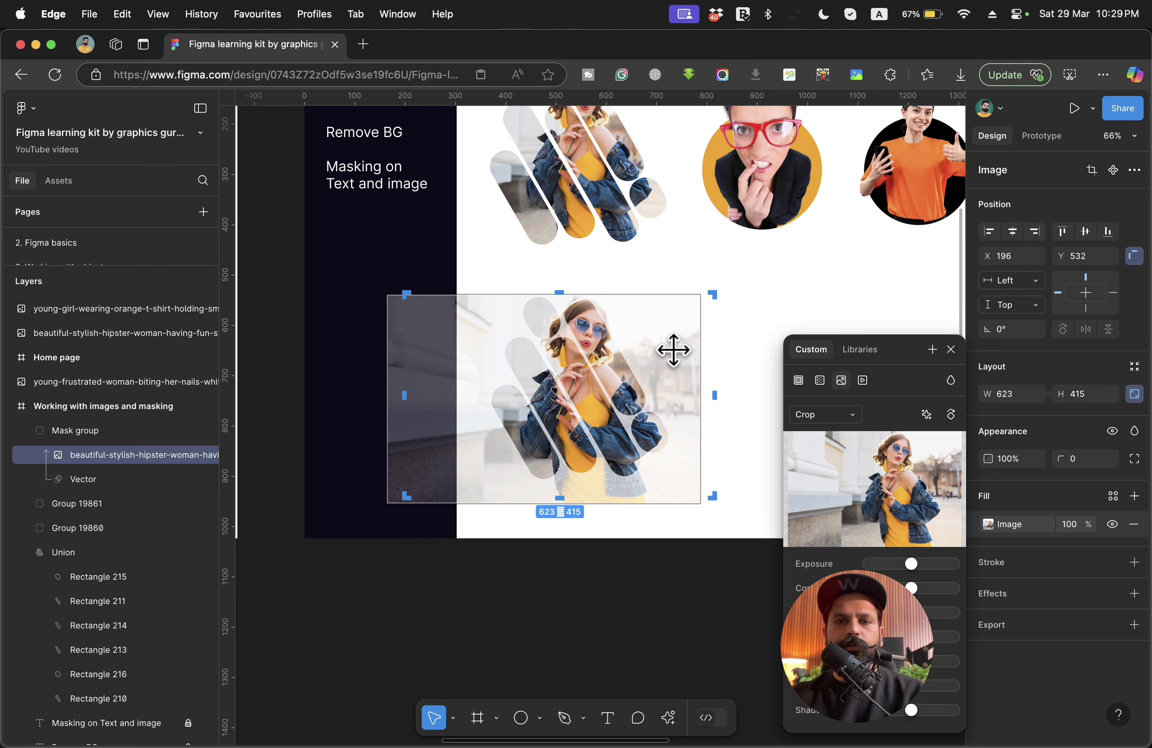
left_click(950, 349)
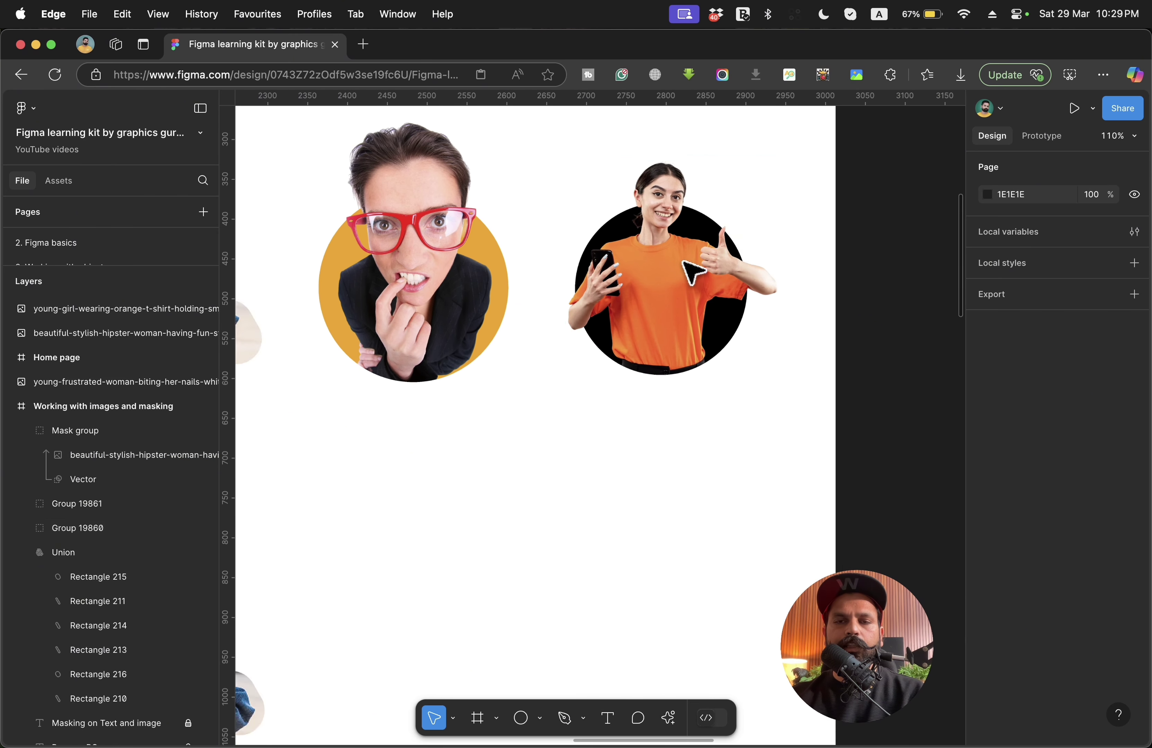
- Draw a 259 by 259 circle below the orange T-shirt example and fill it with black sampled from that example
scroll(694, 270, "down", 5)
scroll(546, 360, "down", 5)
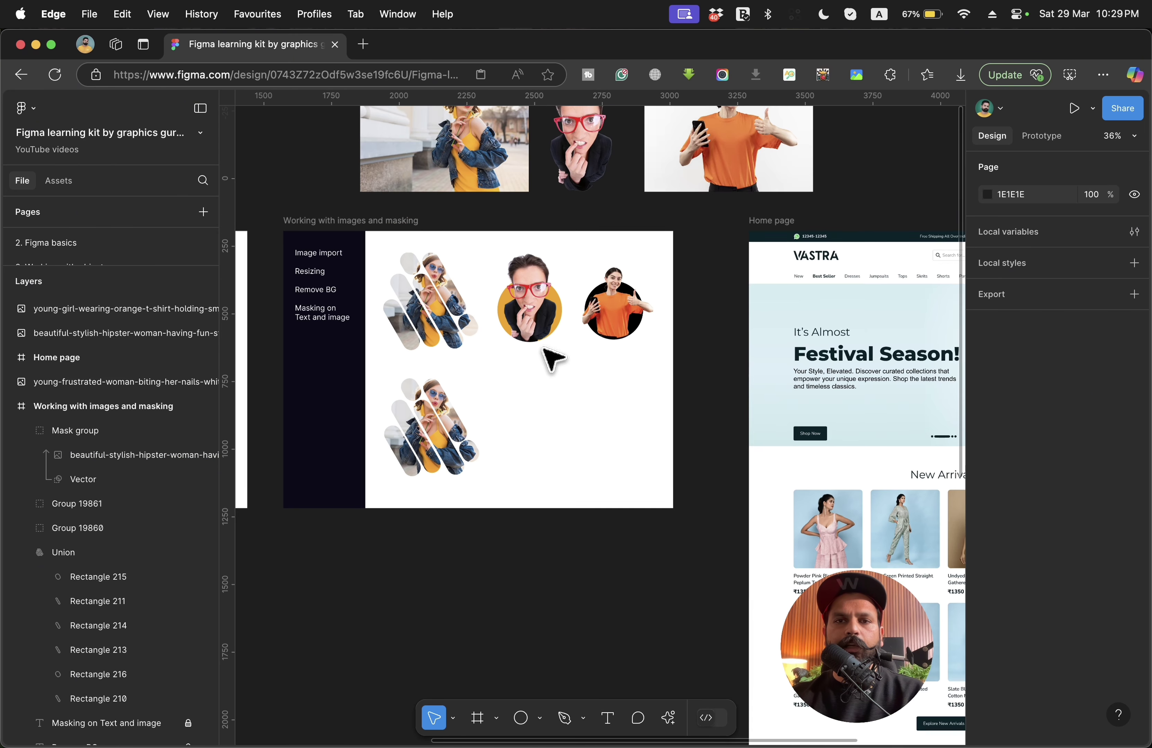
scroll(519, 547, "up", 5)
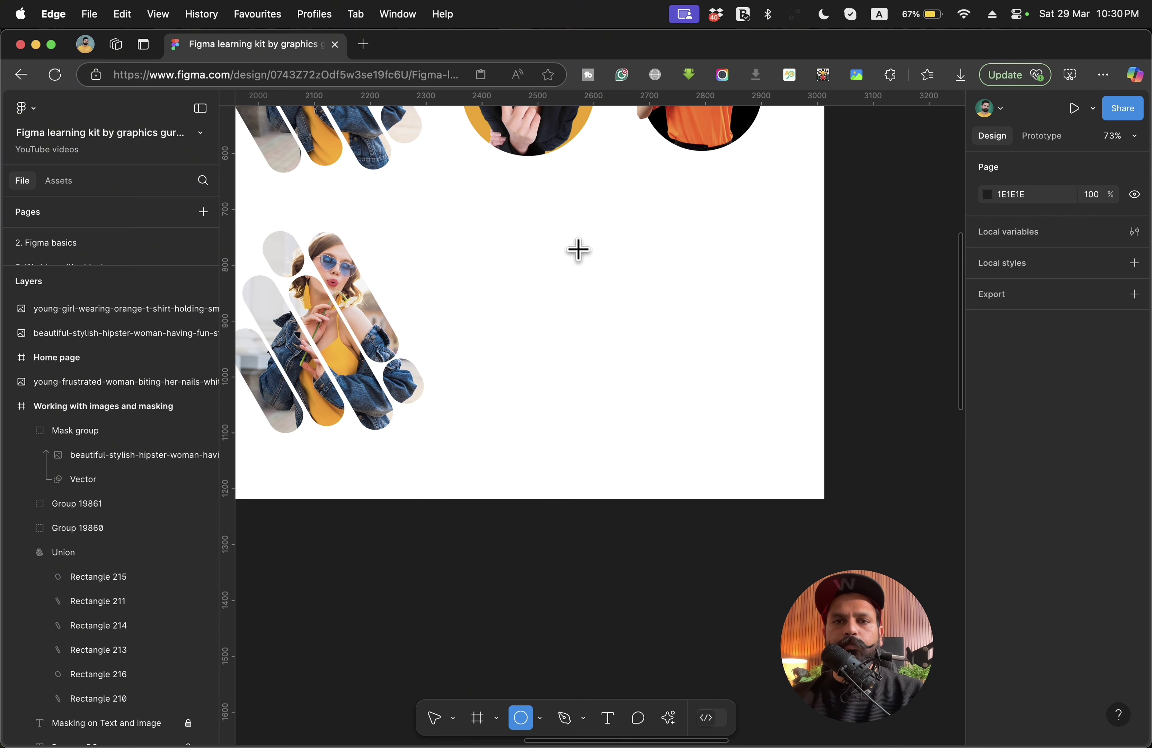
left_click_drag(578, 250, 717, 394)
scroll(717, 394, "down", 5)
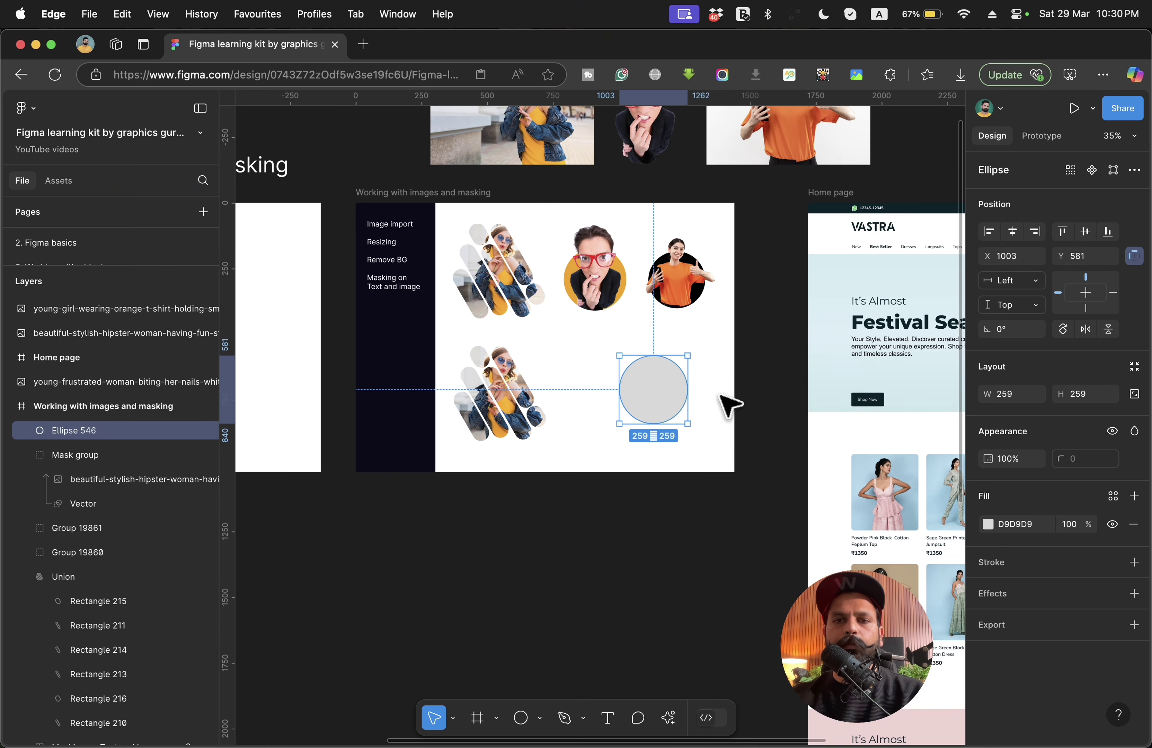
key("i")
left_click(710, 305)
left_click(742, 389)
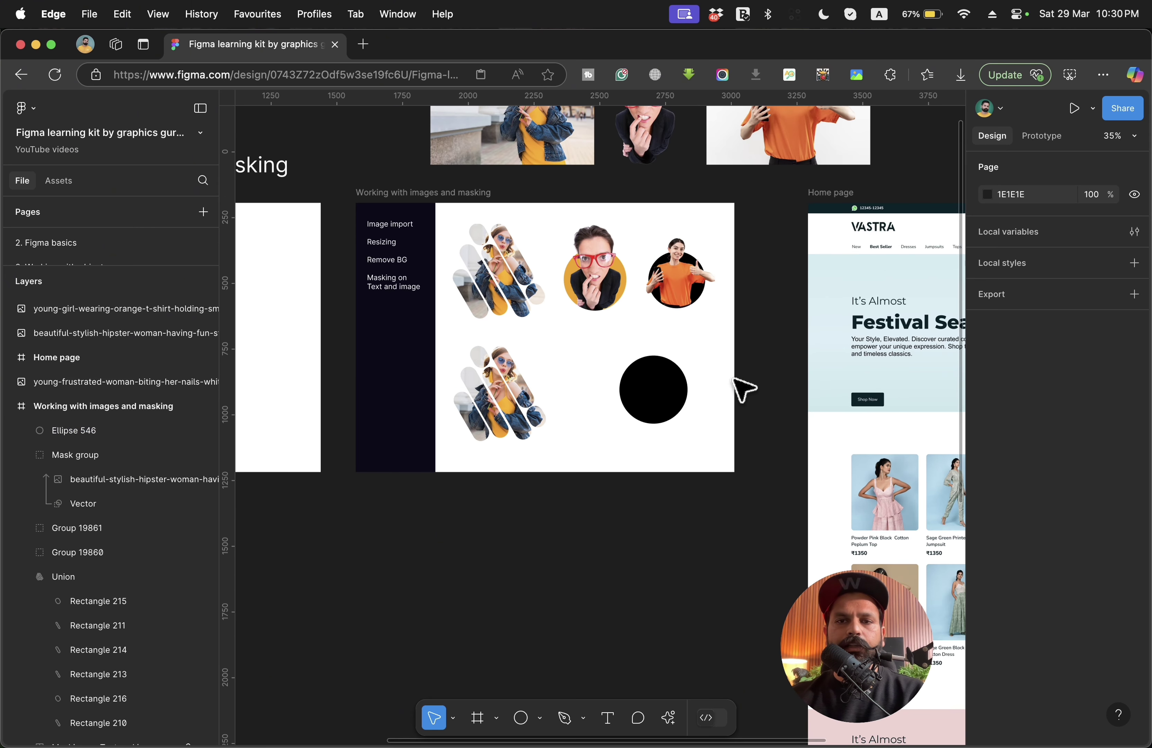
- Place a copy of the orange T-shirt woman photo over the new black circle, at about X 801, Y 456
scroll(743, 388, "up", 2)
scroll(742, 389, "right", 2)
left_click(759, 184)
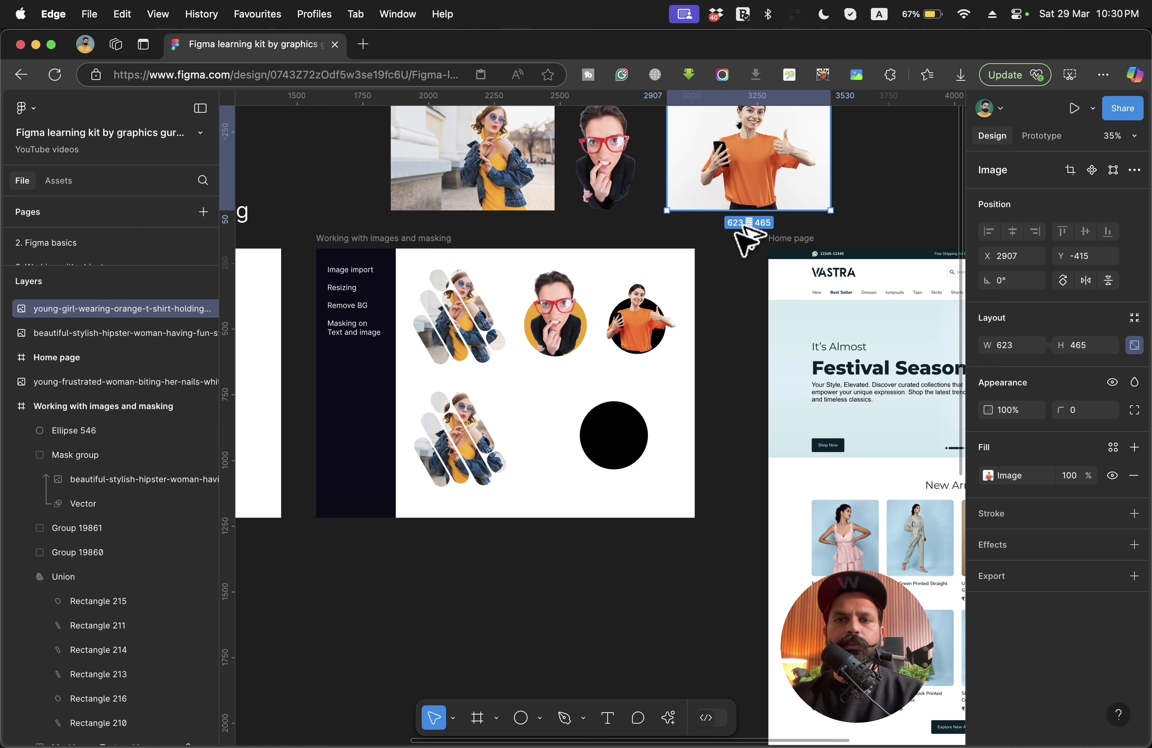
left_click_drag(757, 172, 622, 446)
scroll(622, 446, "up", 3)
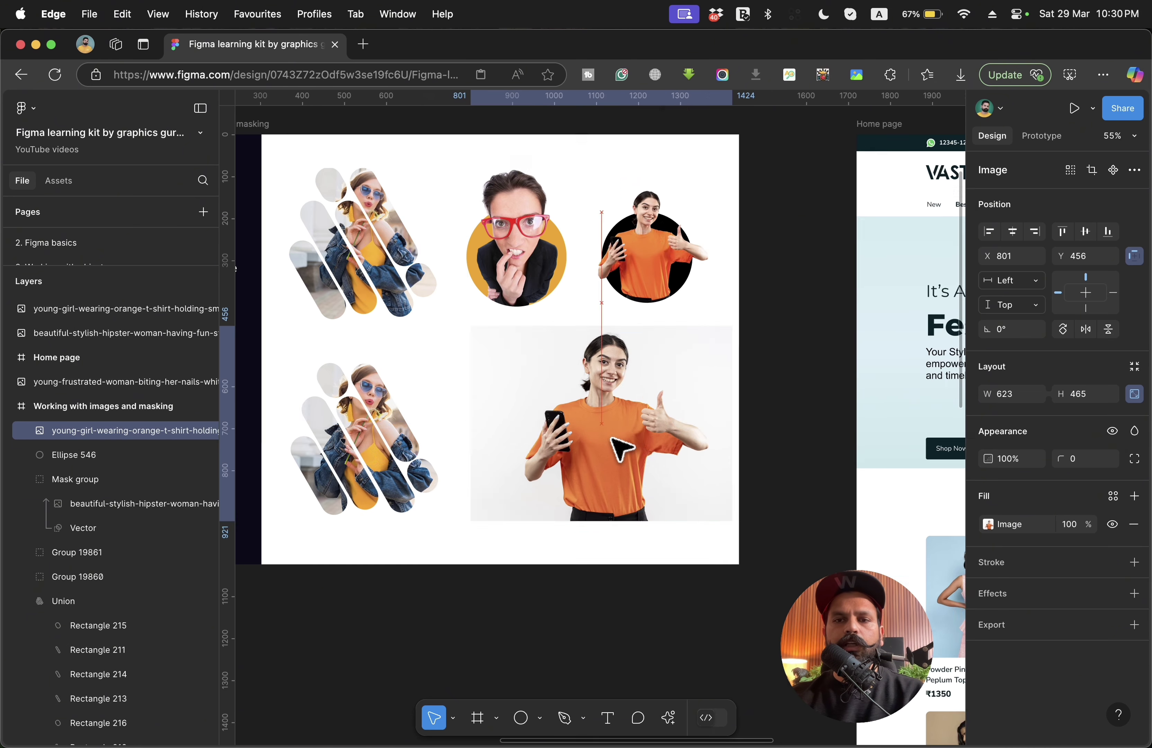
- Remove the background from the copied orange T-shirt photo and close its fill settings
left_click(988, 524)
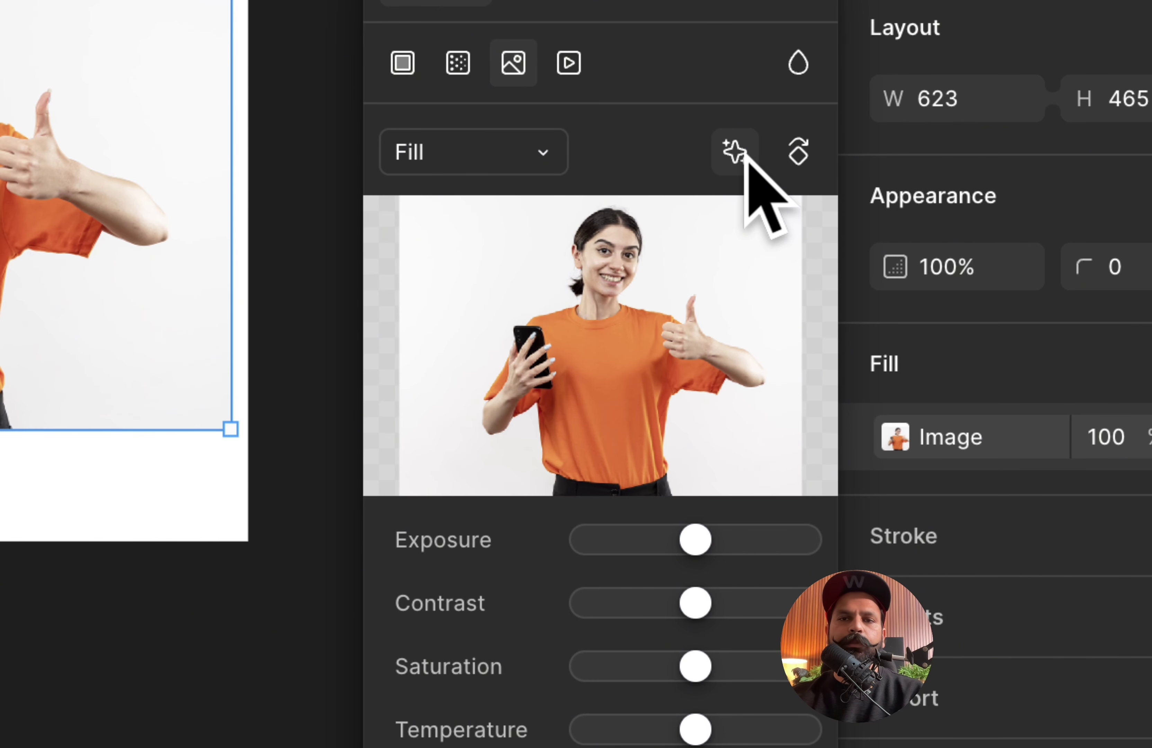
left_click(734, 155)
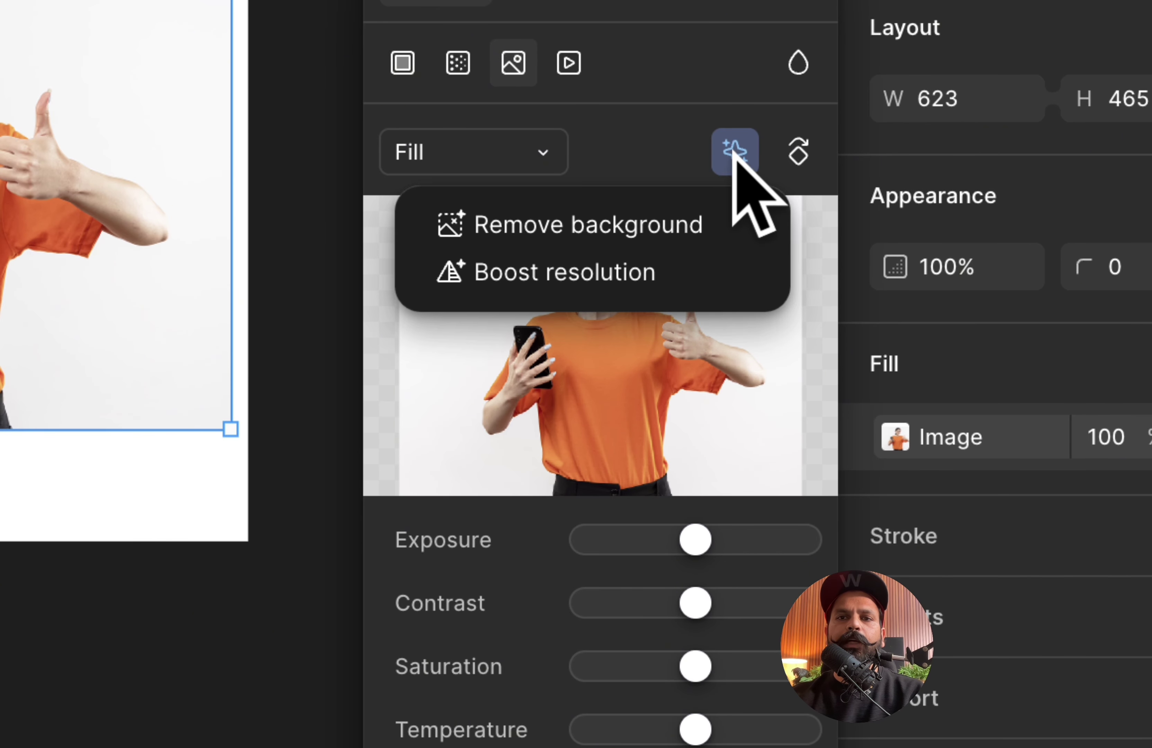
left_click(661, 221)
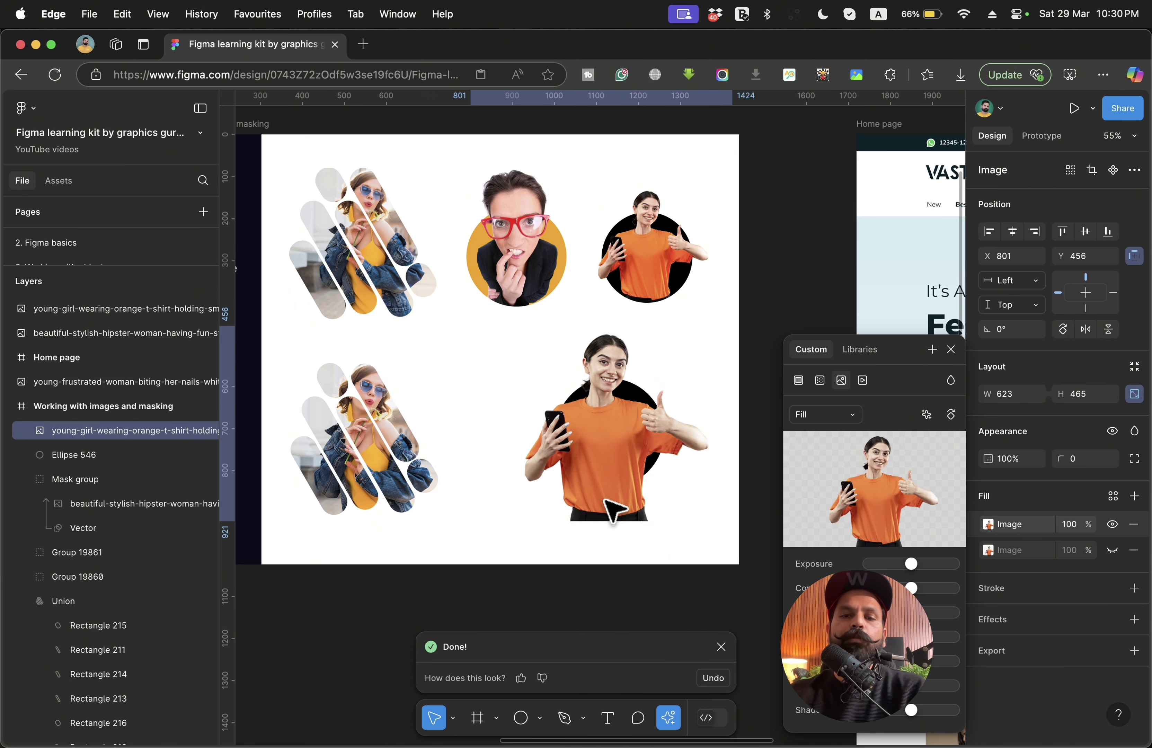
left_click(950, 350)
- Scale the cut-out woman to about 422 by 315 and centre her over the black circle at about X 907, Y 532
scroll(636, 495, "up", 5)
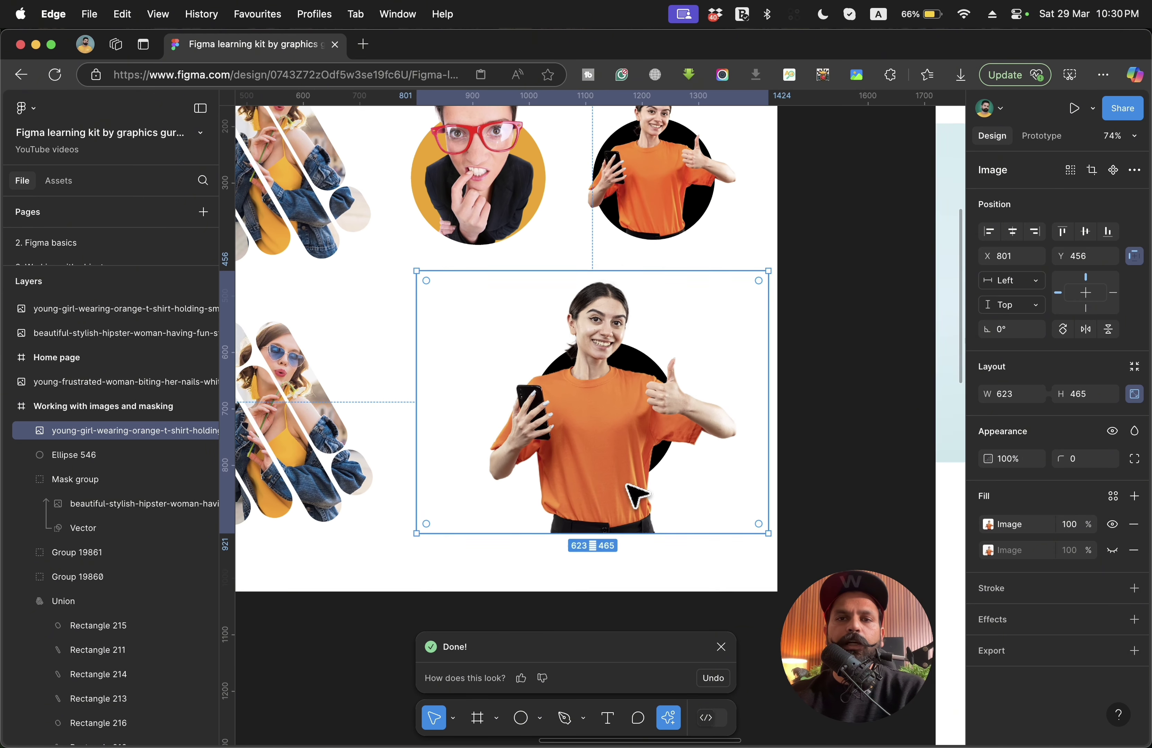
left_click_drag(813, 221, 676, 328)
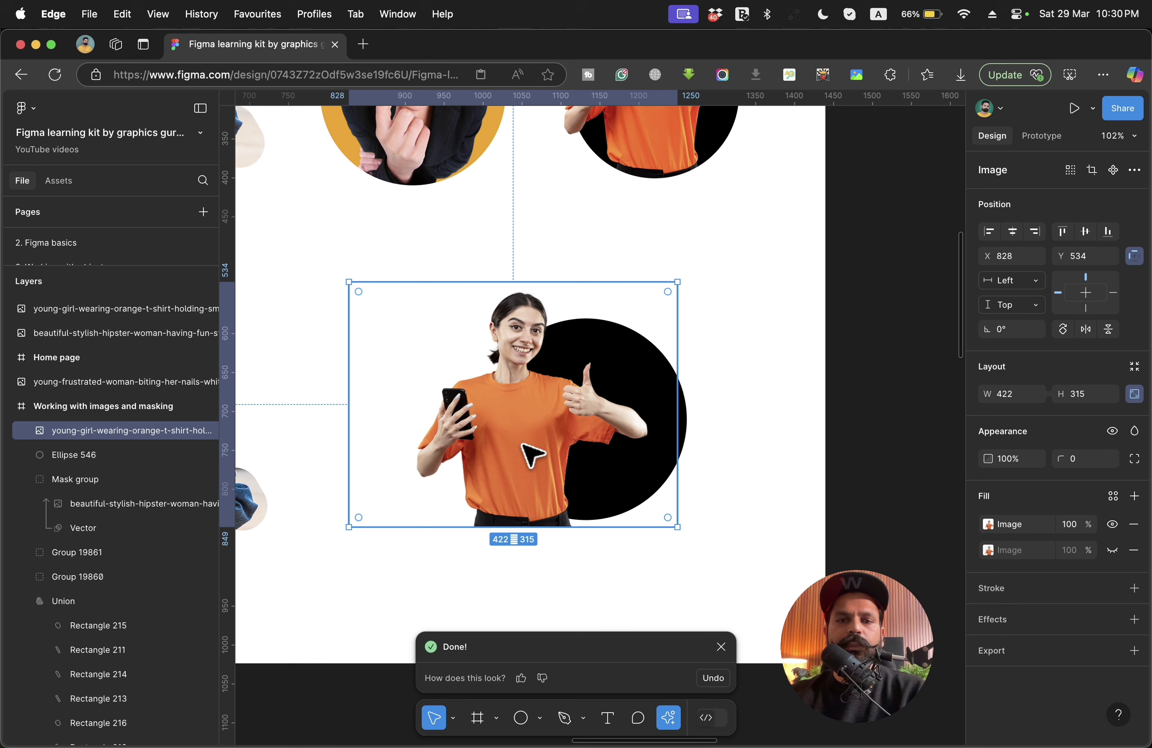
left_click_drag(522, 443, 567, 441)
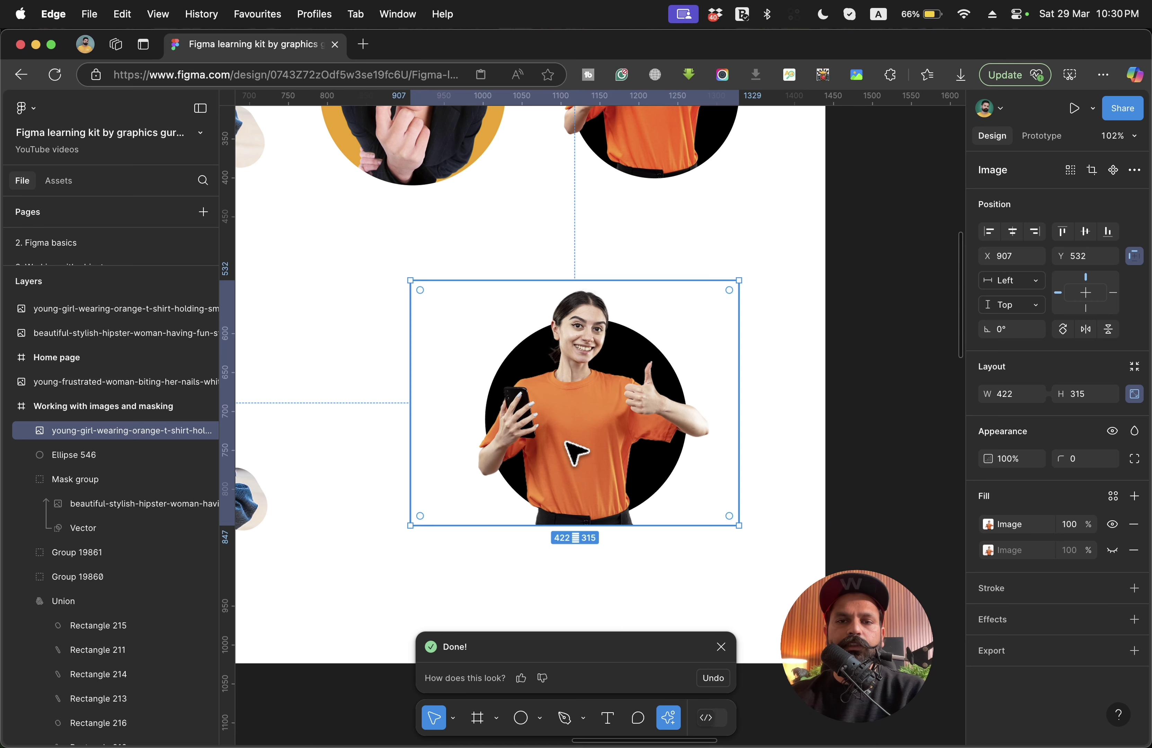
scroll(567, 442, "up", 4)
scroll(477, 479, "down", 2)
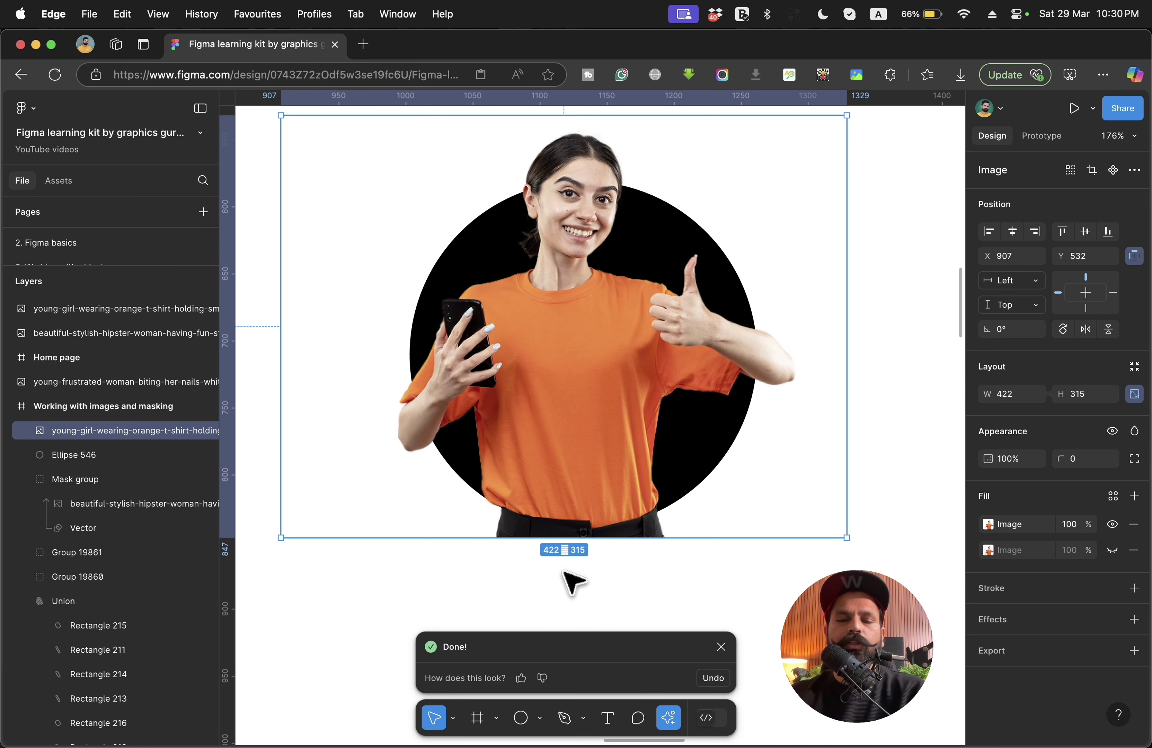
- Crop the cut-out image's empty margins to about 307 by 306 without scaling the woman
scroll(651, 245, "down", 3)
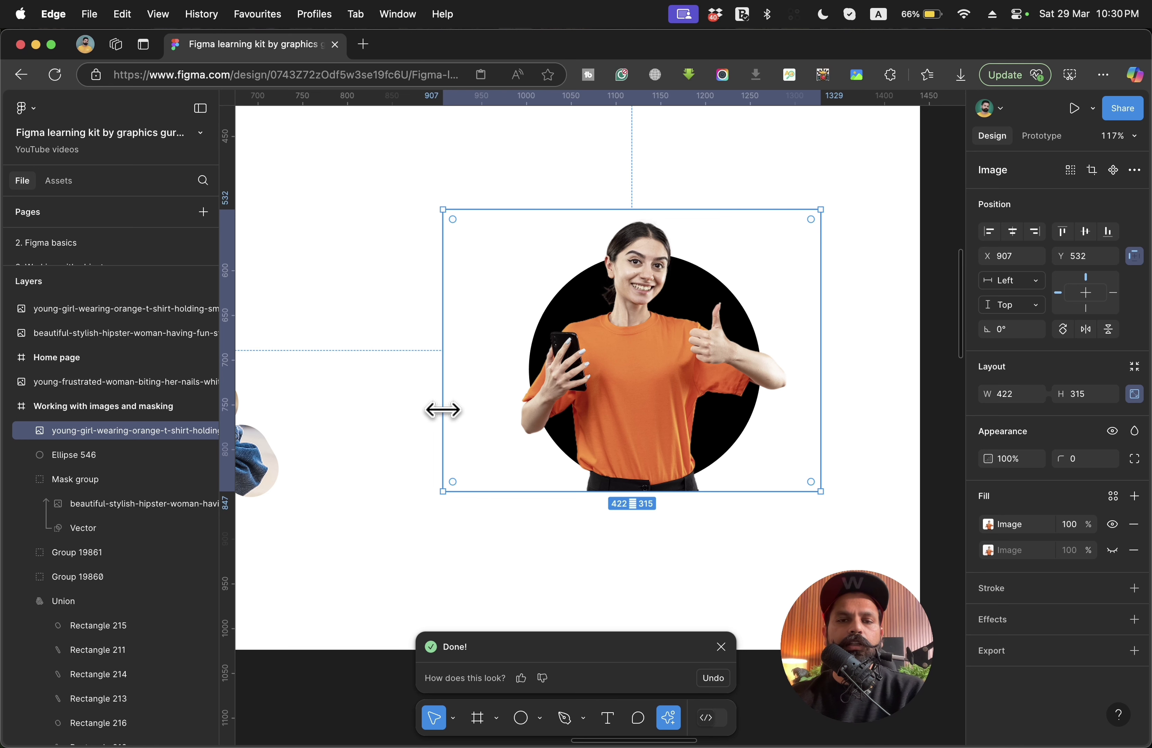
left_click_drag(443, 410, 516, 410)
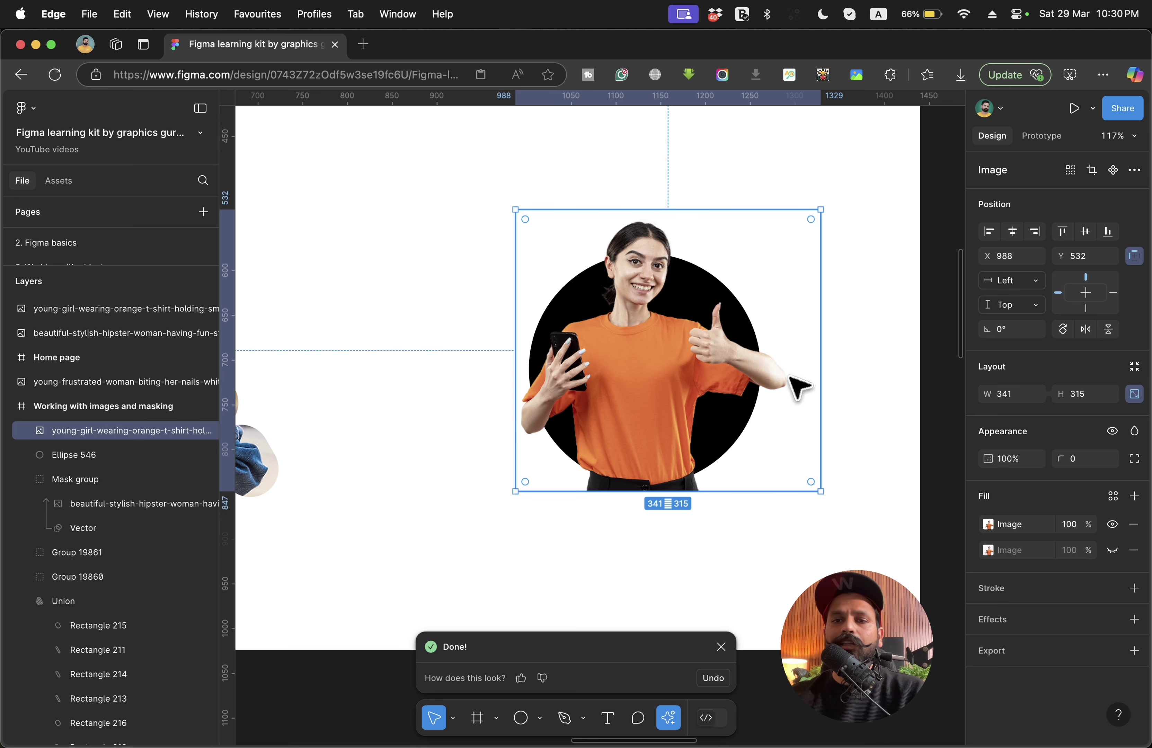
left_click_drag(820, 375, 790, 374)
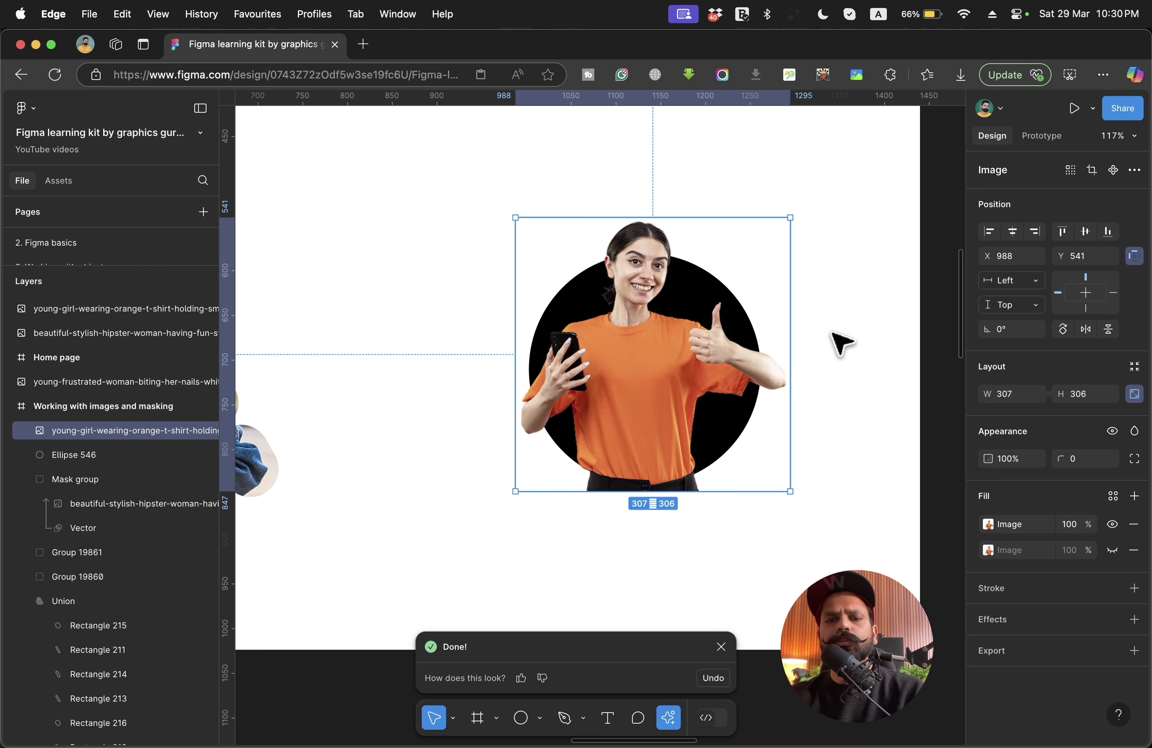
- Duplicate the cut-out woman and the black circle together in place, and check the copies in the layer list
left_click_drag(831, 329, 649, 403)
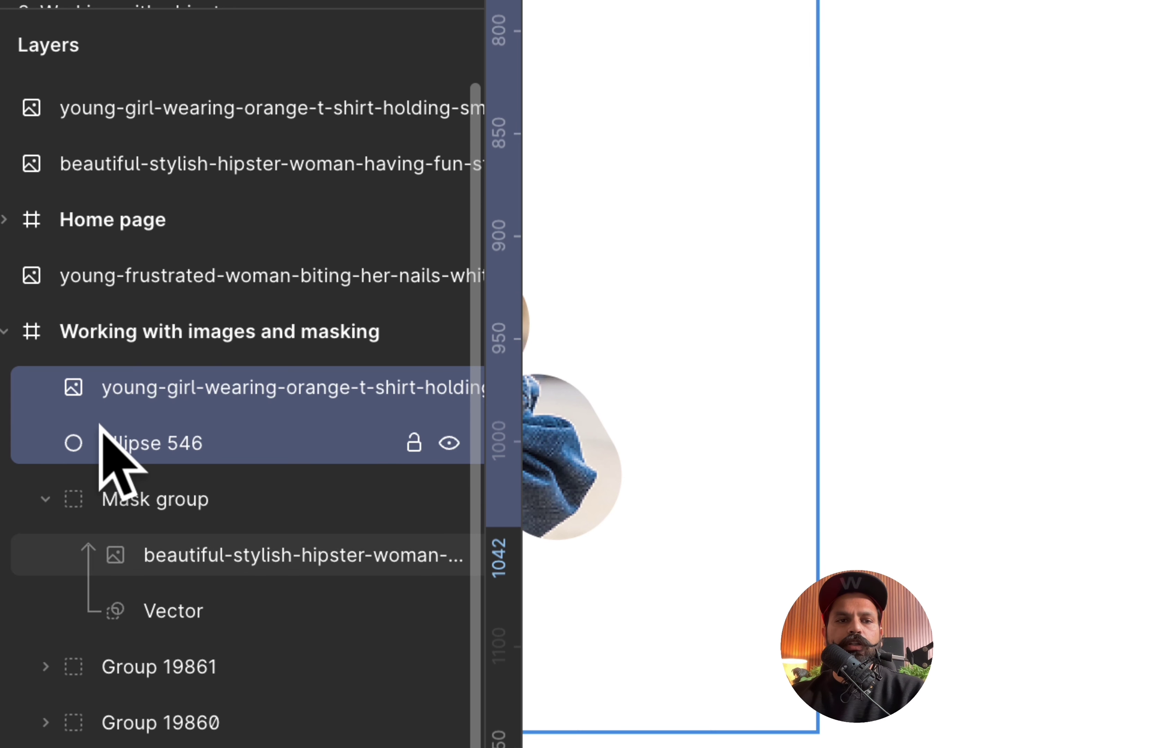
key("ctrl+d")
left_click(122, 443)
left_click_drag(122, 443, 119, 525)
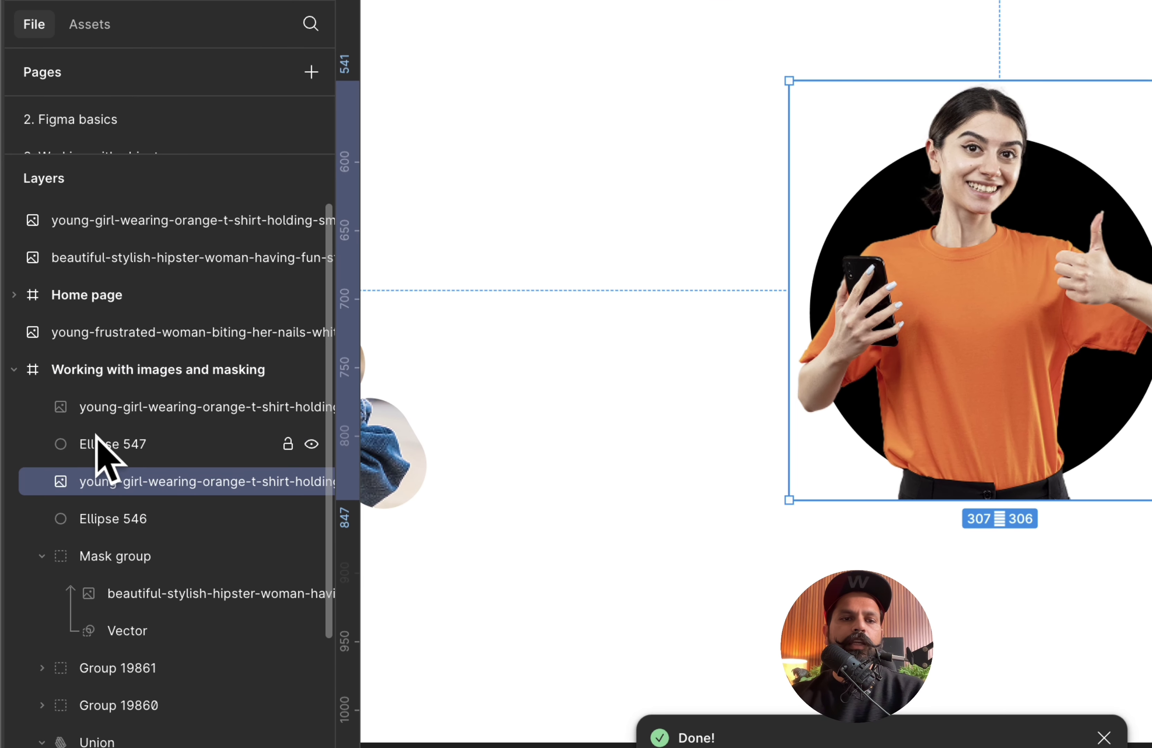
- Mask the duplicated cut-out woman with the duplicated circle, Ellipse 547
left_click(67, 454)
left_click(83, 429, "shift")
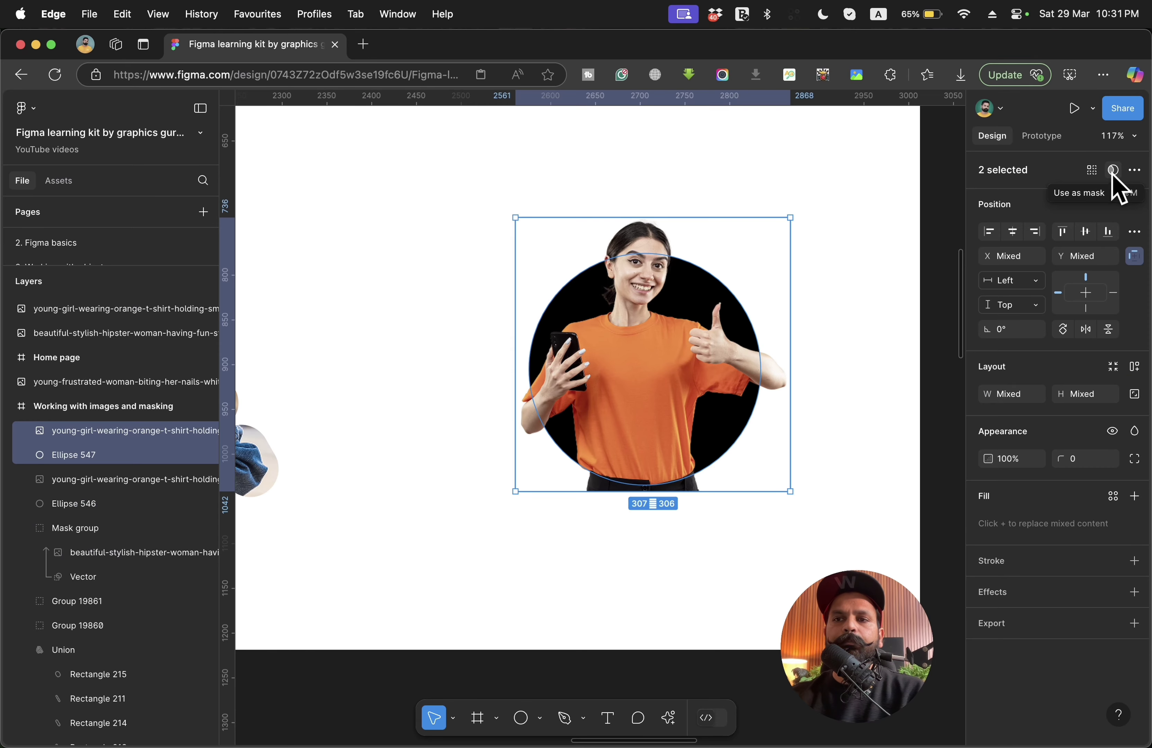
left_click(1055, 173)
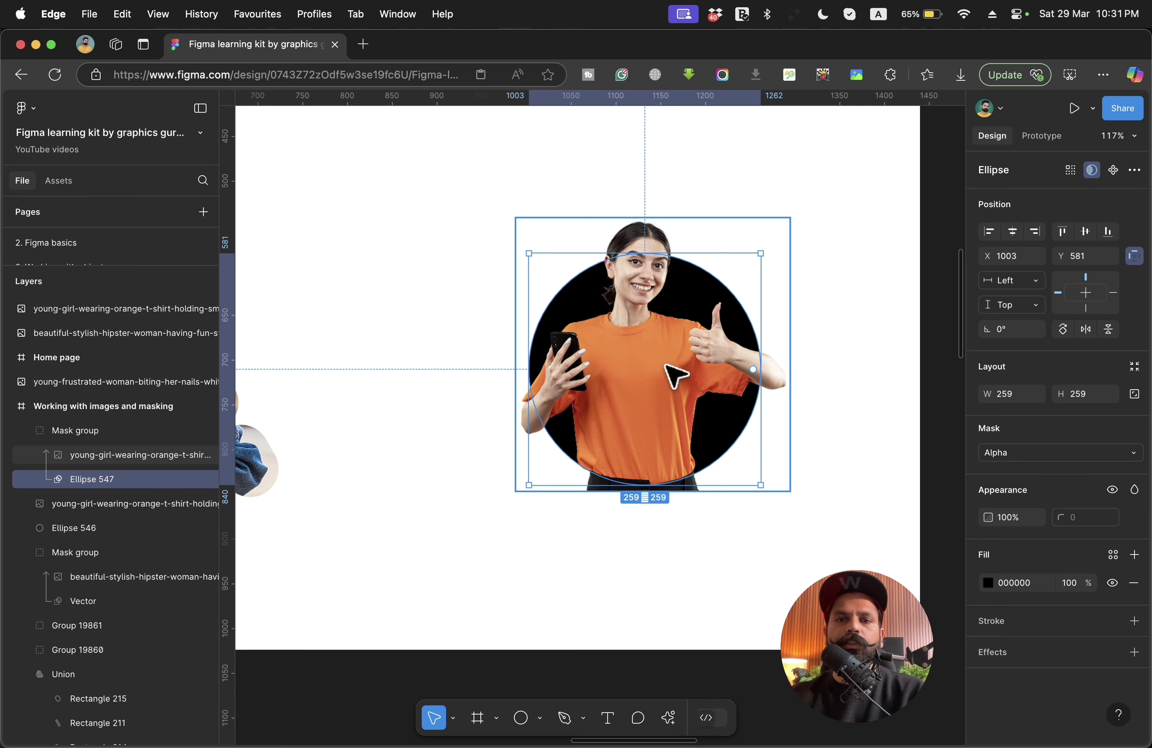
- Move the new circular mask group away from the original cut-out, to about Y 604, to compare the two
left_click(829, 424)
left_click_drag(662, 374, 490, 364)
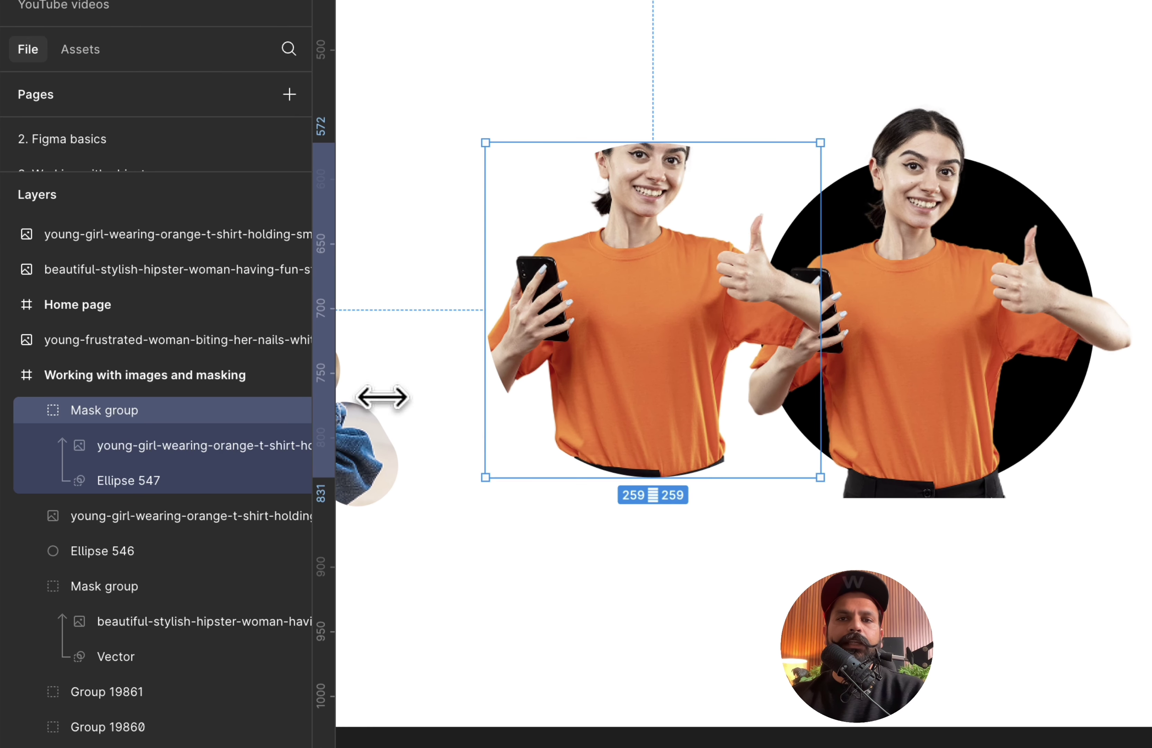
key("ctrl+z")
left_click_drag(913, 326, 677, 359)
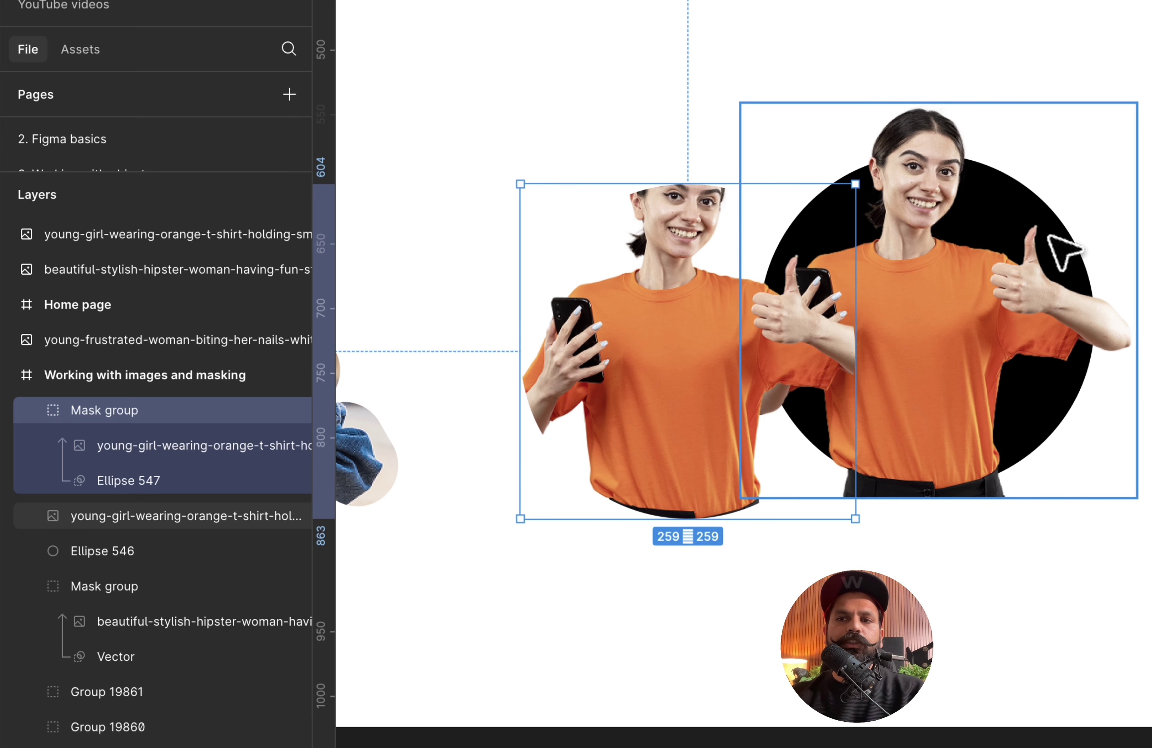
- Undo the mask group's last move, and crop the original cut-out woman from below so nothing extends past the black circle's lower edge
key("ctrl+z")
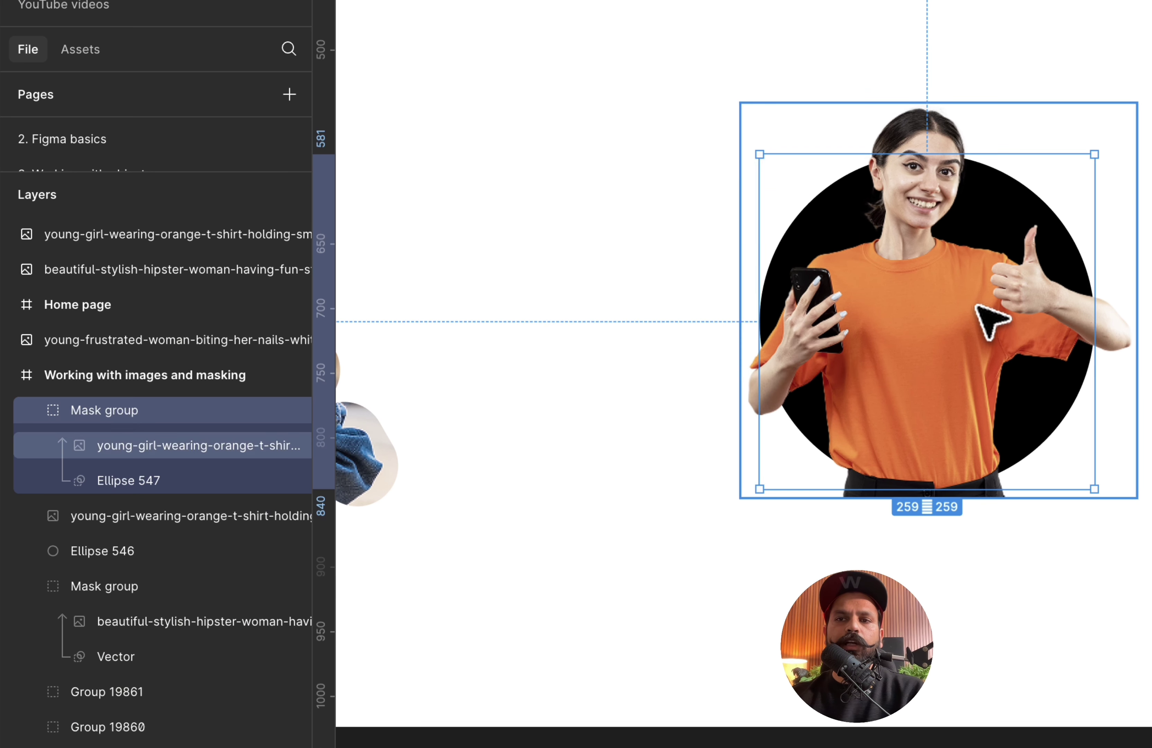
scroll(985, 316, "right", 5)
scroll(986, 316, "down", 2)
left_click(385, 359)
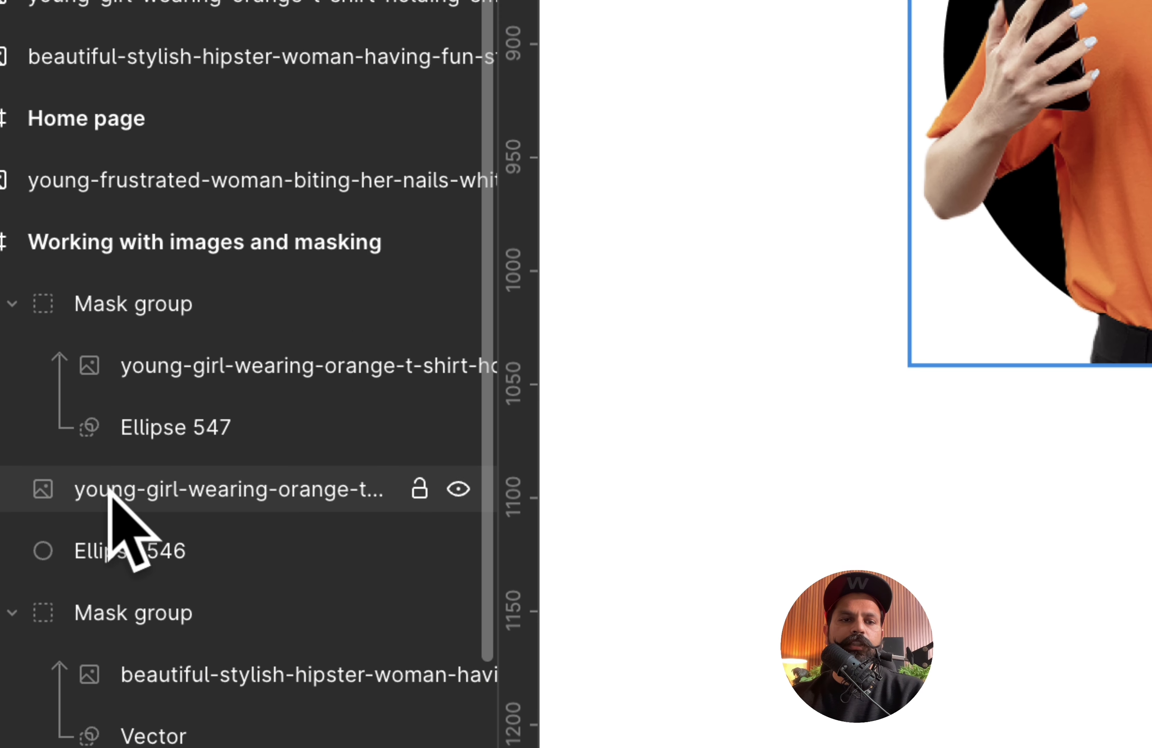
right_click(109, 491)
left_click(146, 491)
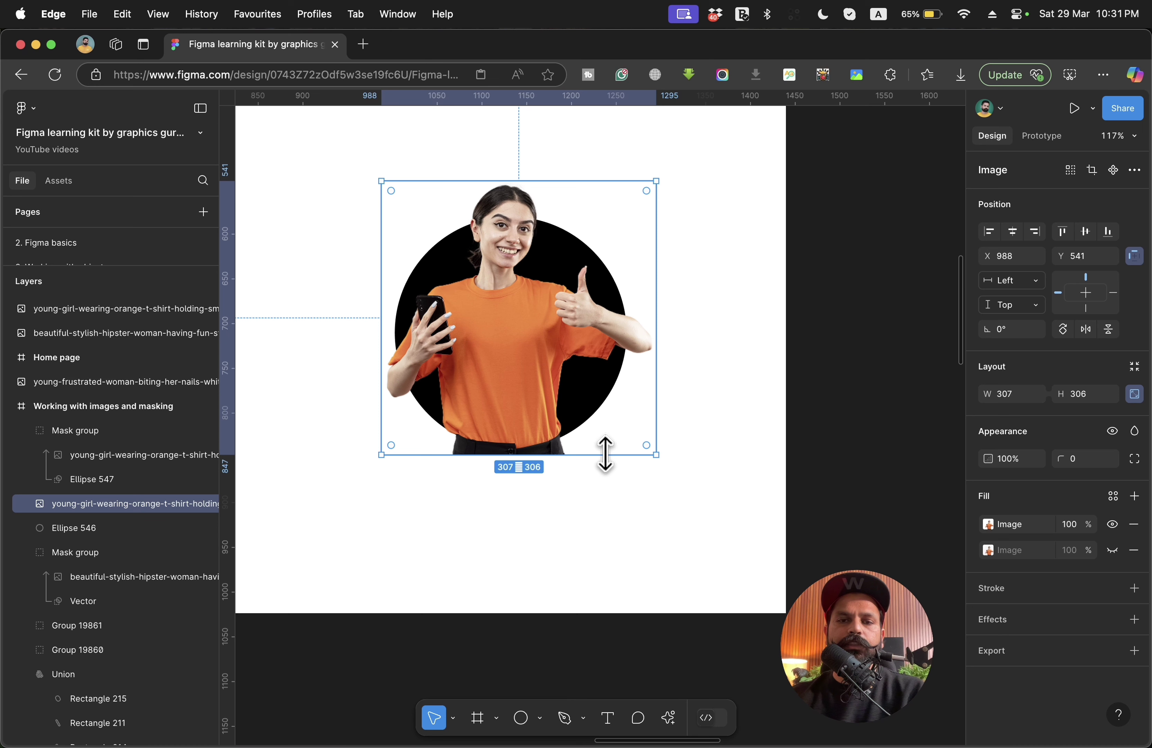
left_click_drag(604, 451, 617, 420)
left_click(640, 490)
- Examine the pop-out circle and shape mask next to the reference examples, and the three source images above the frame
scroll(639, 491, "down", 5)
scroll(640, 491, "up", 3)
scroll(640, 491, "left", 3)
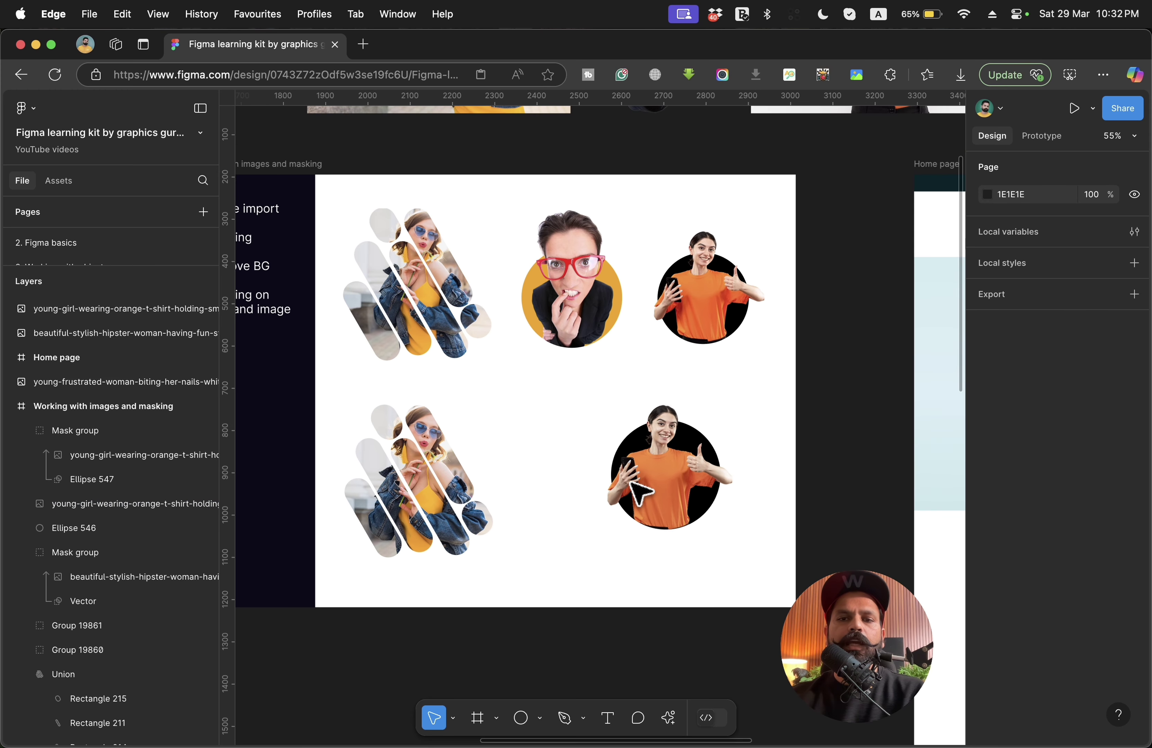
left_click(592, 309)
scroll(593, 309, "up", 3)
scroll(585, 309, "down", 5)
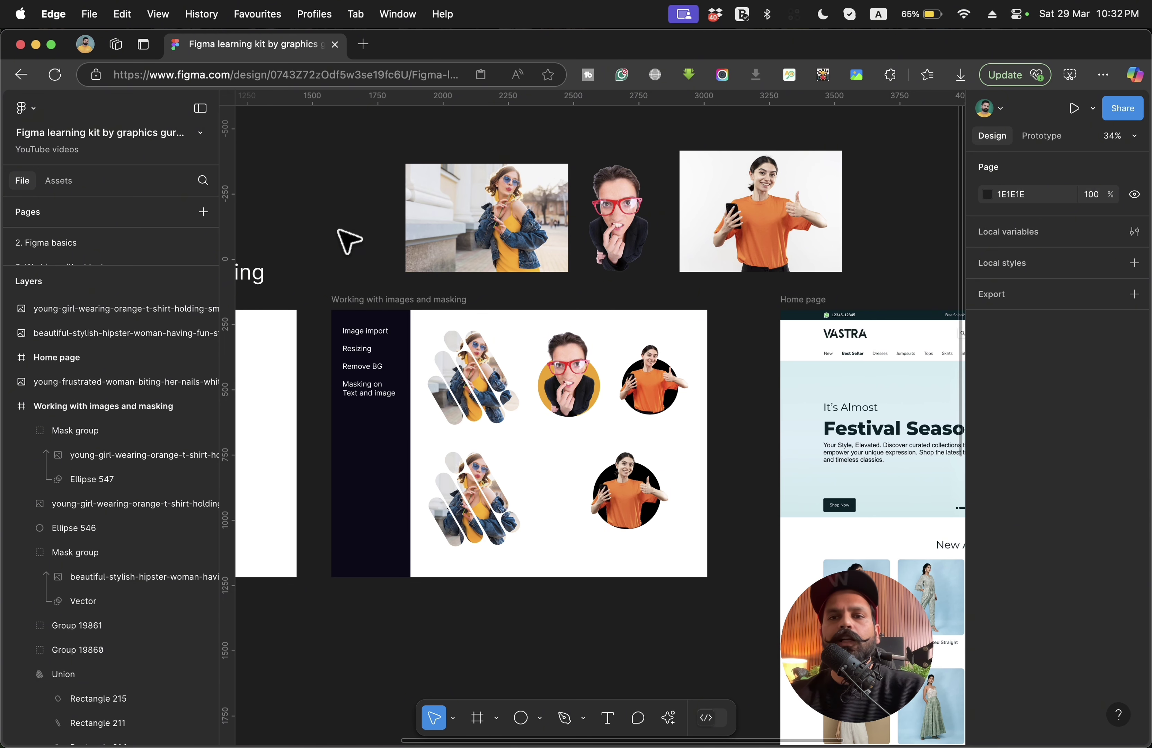
left_click_drag(404, 147, 815, 280)
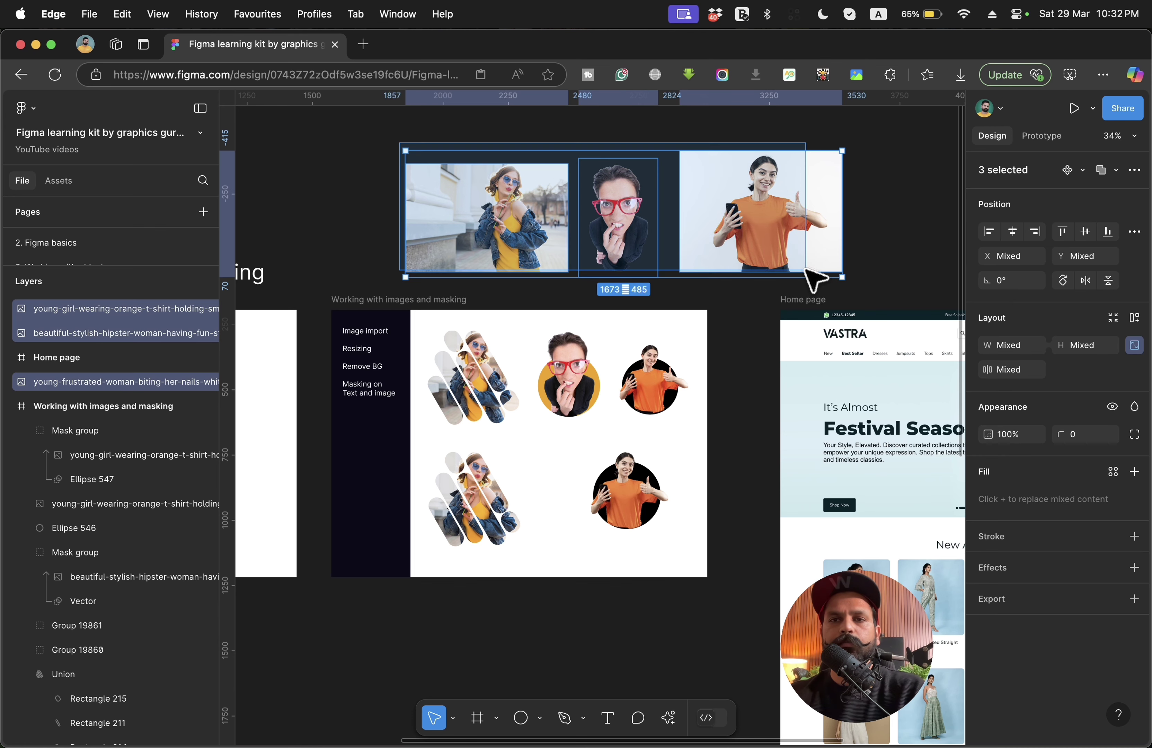
left_click(767, 321)
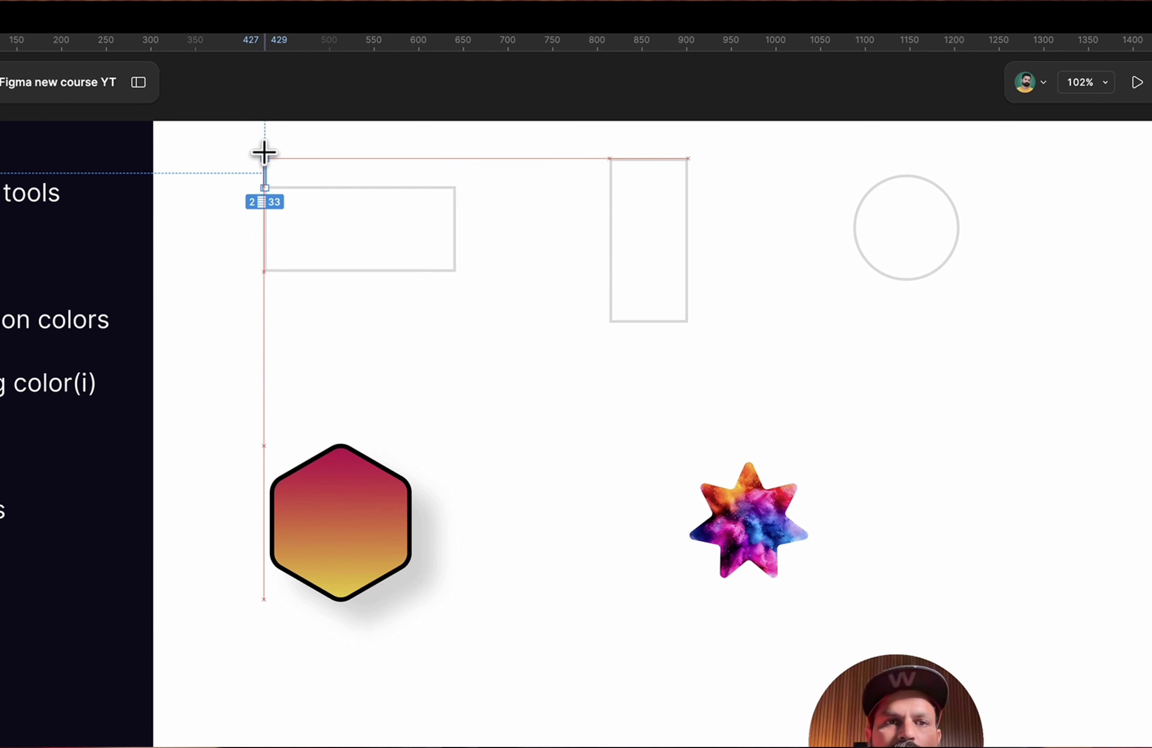
left_click_drag(262, 154, 175, 208)
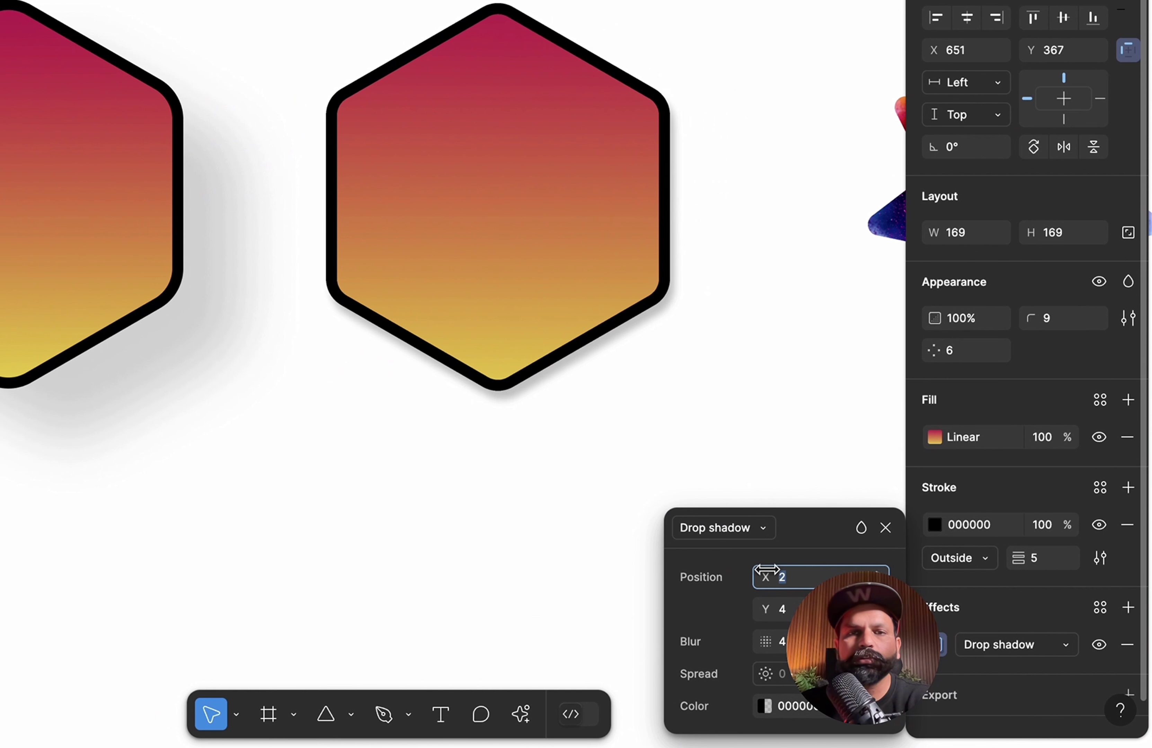
left_click_drag(767, 575, 797, 576)
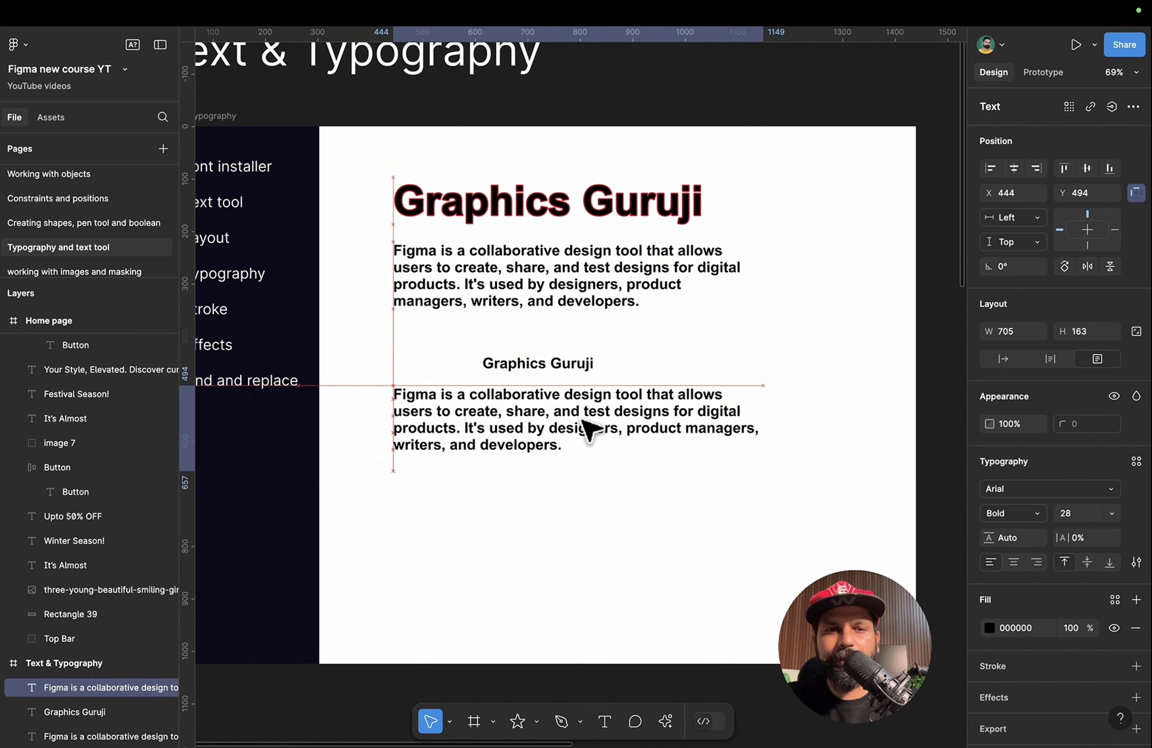
left_click(586, 429)
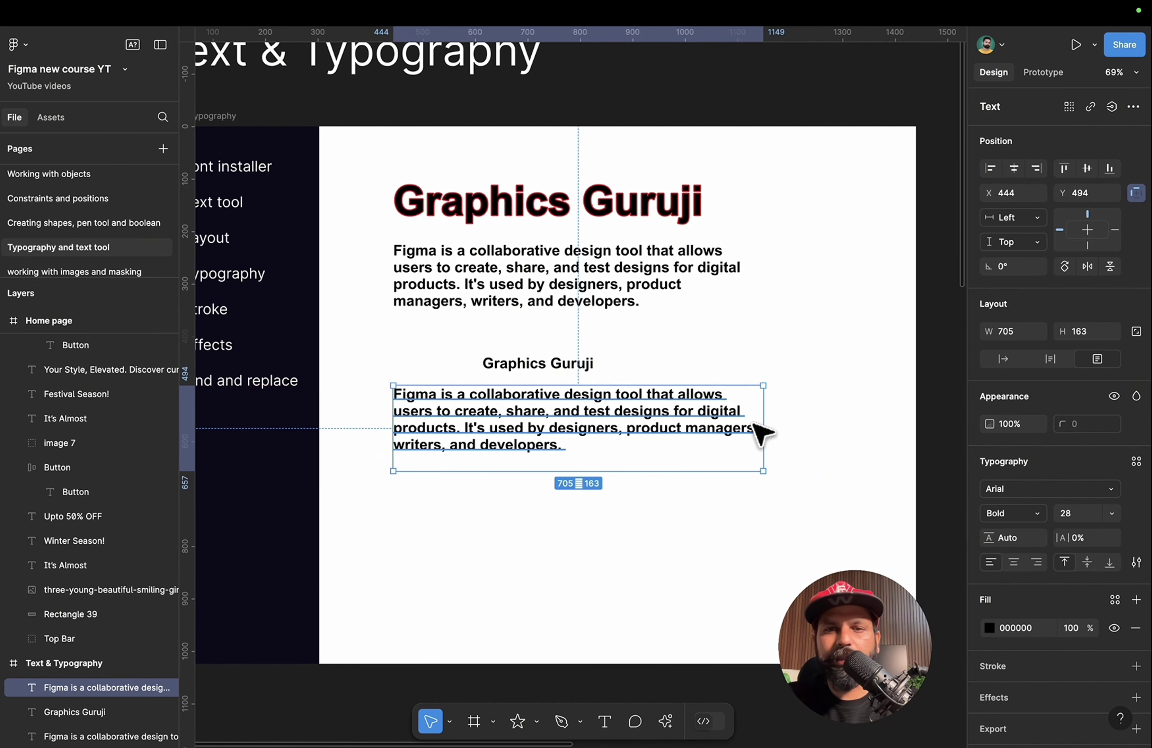
left_click_drag(764, 417, 715, 413)
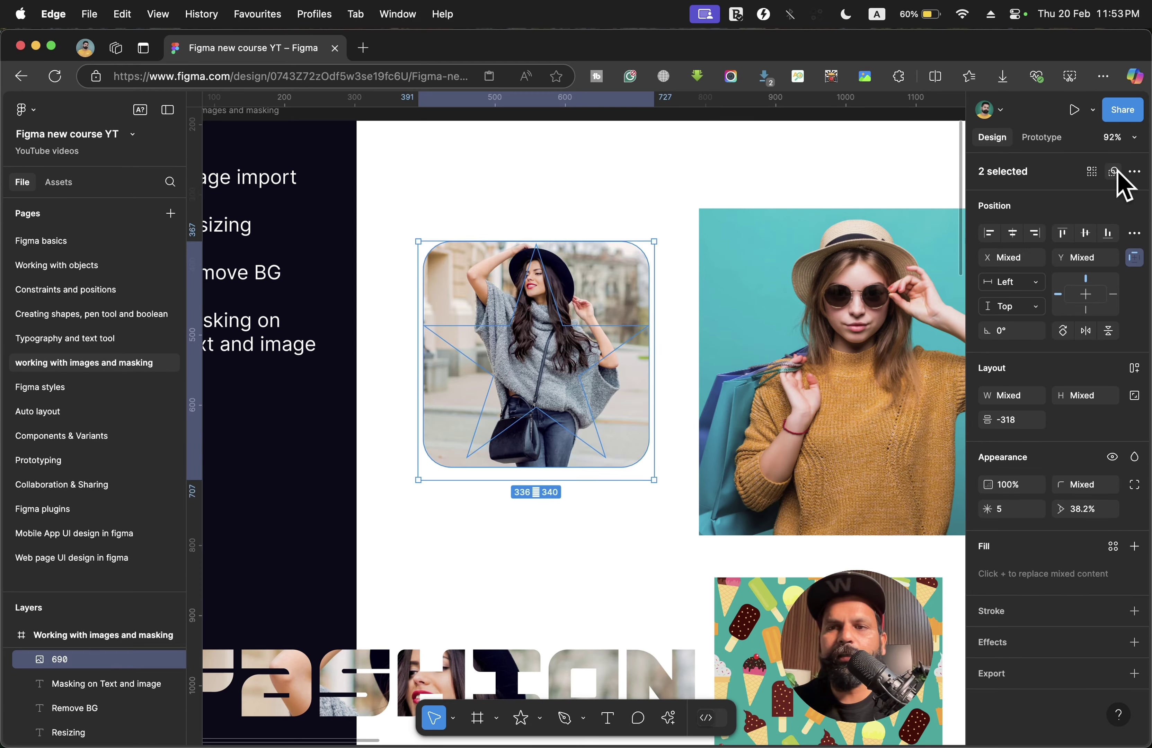
left_click(1115, 172)
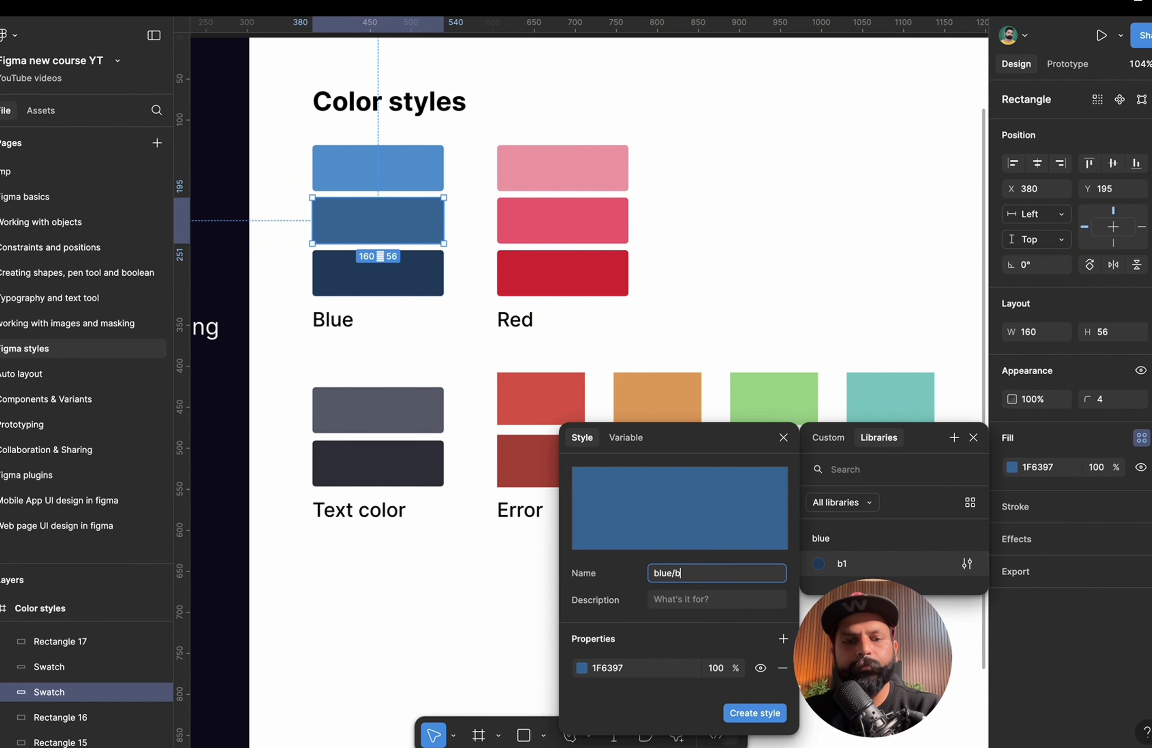
left_click(760, 714)
key("Escape")
key("Escape")
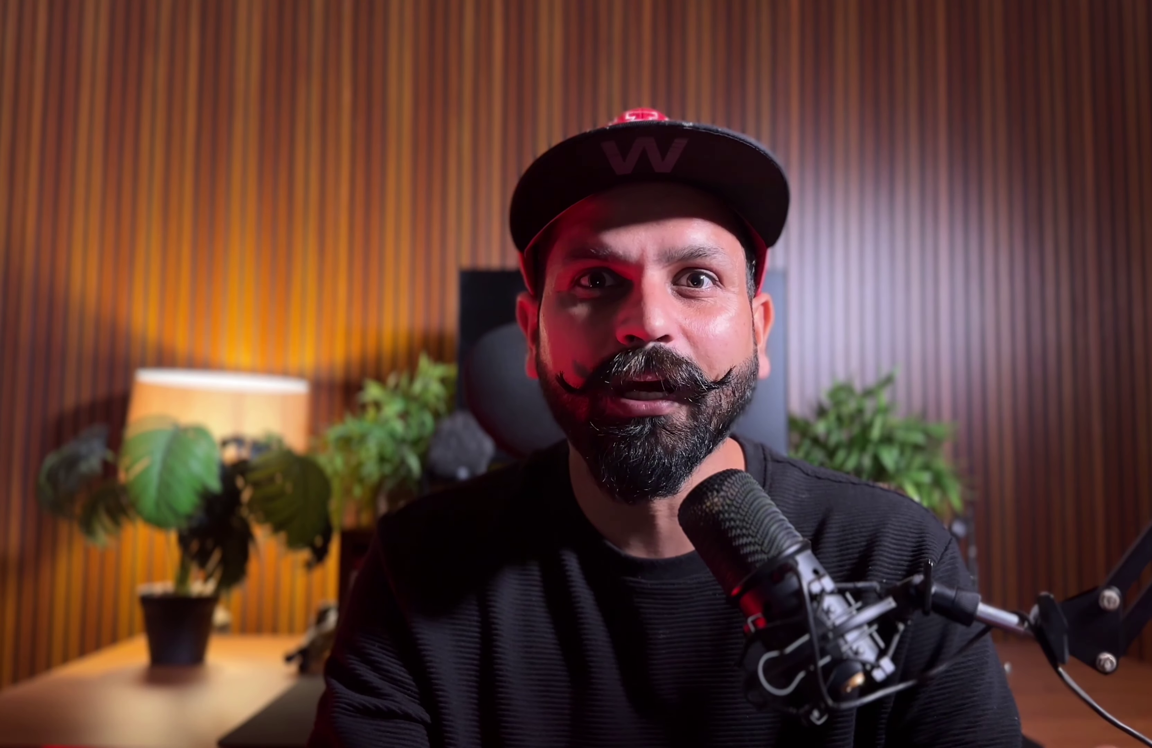